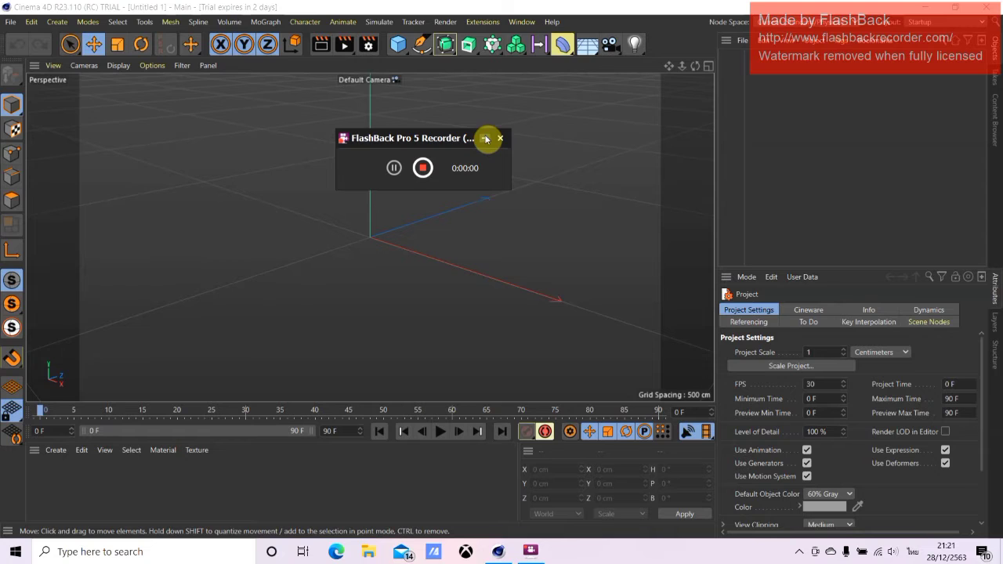
- Orbit the view around the empty scene to a low angle over the grid
click(486, 138)
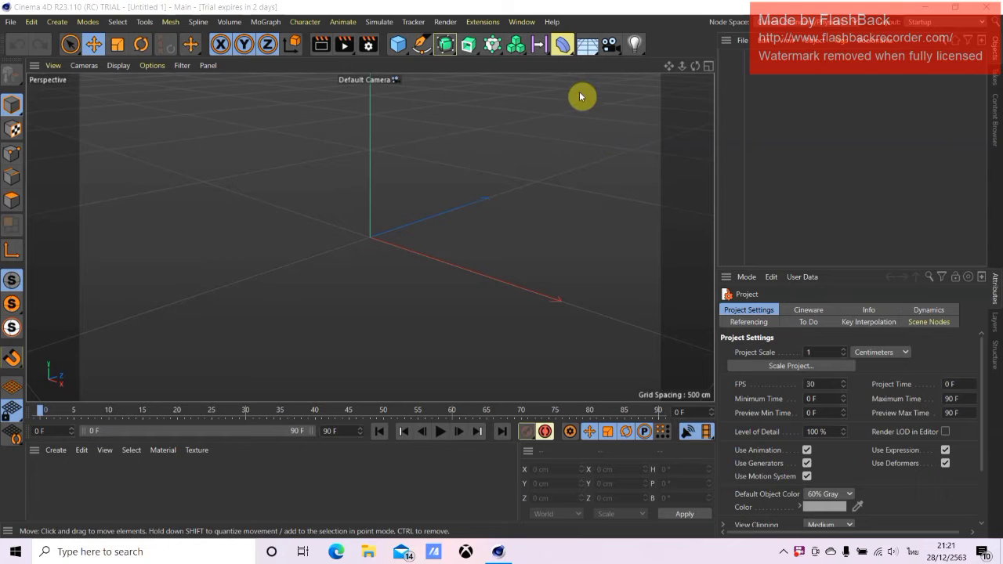
mouse_move(695, 67)
mouse_down()
mouse_move(671, 72)
mouse_move(674, 102)
mouse_up()
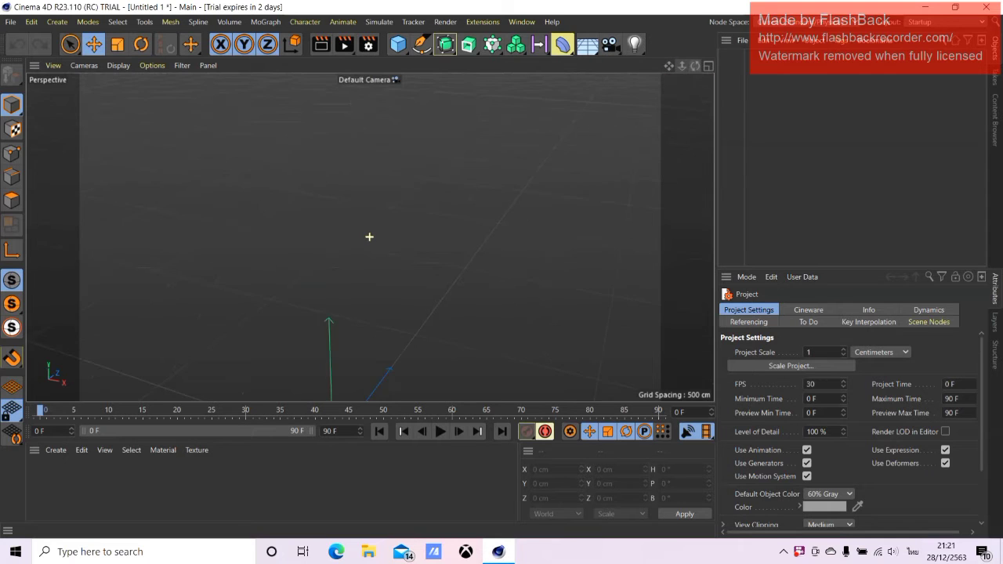
drag(674, 102, 686, 77)
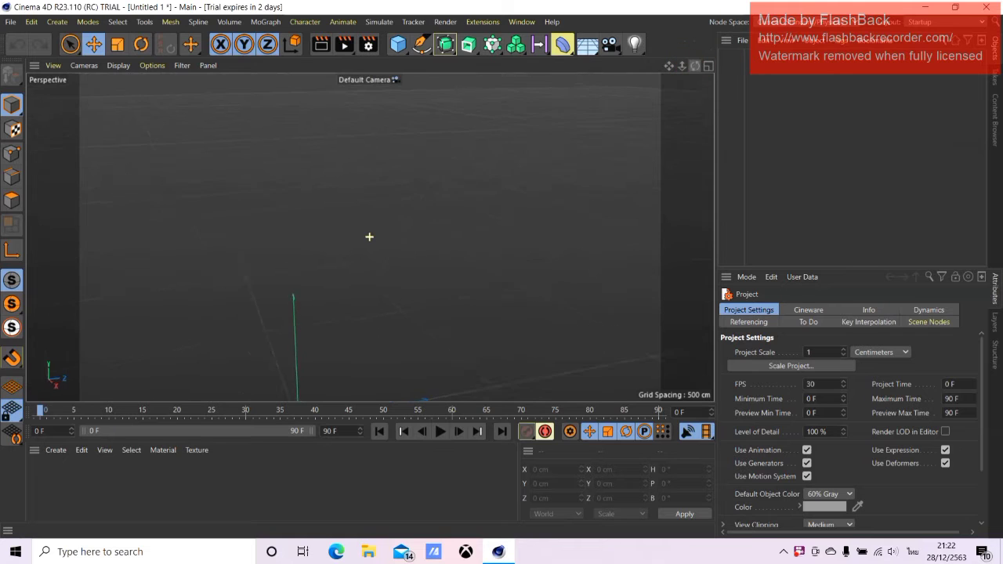
drag(695, 65, 699, 68)
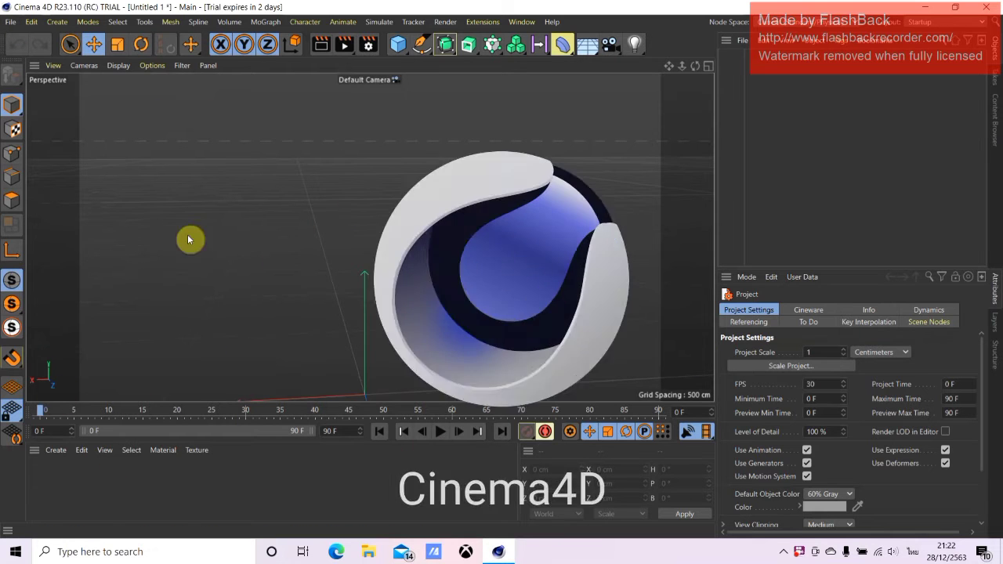
- Open 'FNaF Sister Location by GaboCO316.lib4d' from Downloads > C4D into the Content Browser
click(10, 21)
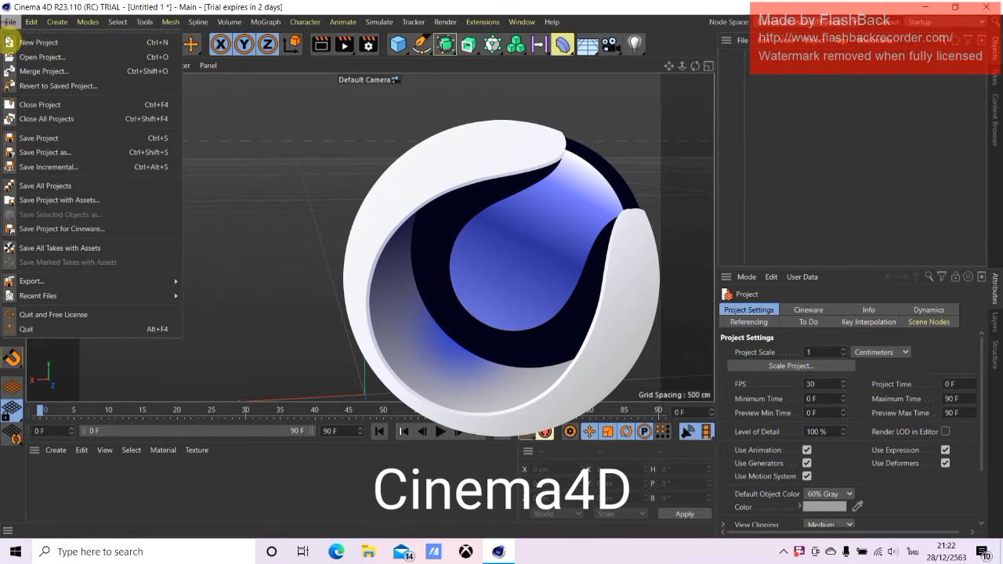
click(11, 57)
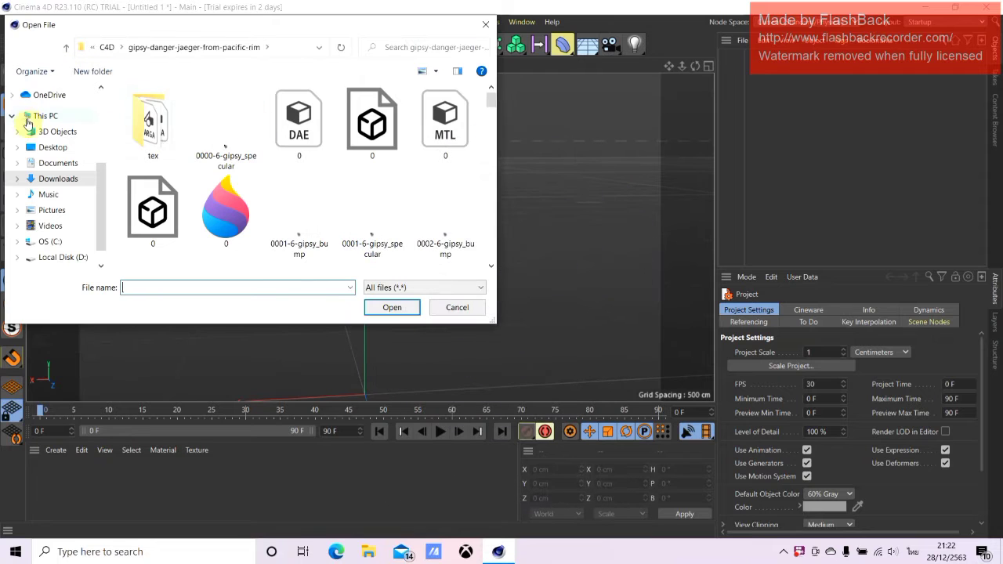
click(50, 139)
click(55, 180)
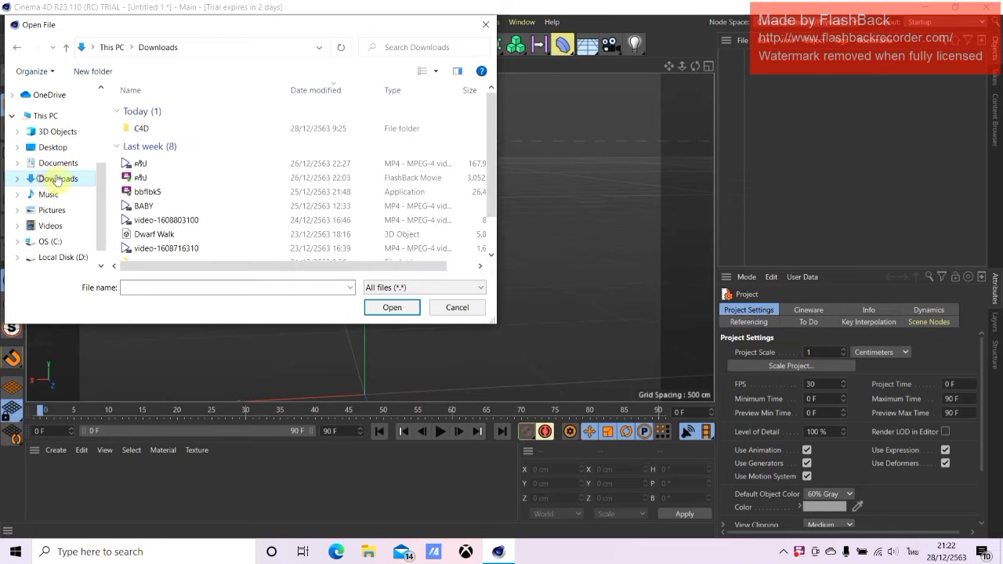
scroll(176, 187, down, 1)
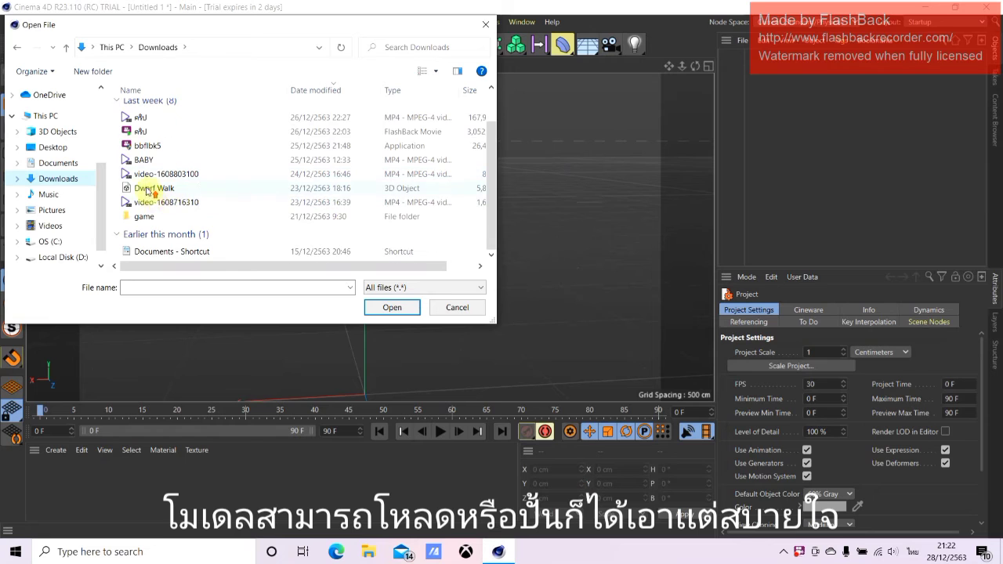
scroll(181, 169, up, 1)
double_click(142, 130)
scroll(265, 163, down, 1)
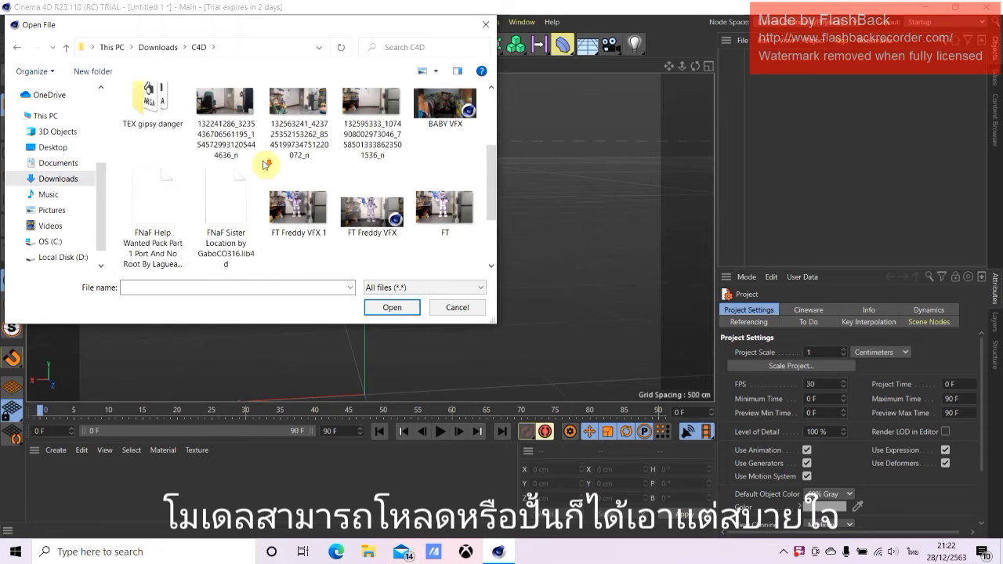
scroll(264, 164, down, 1)
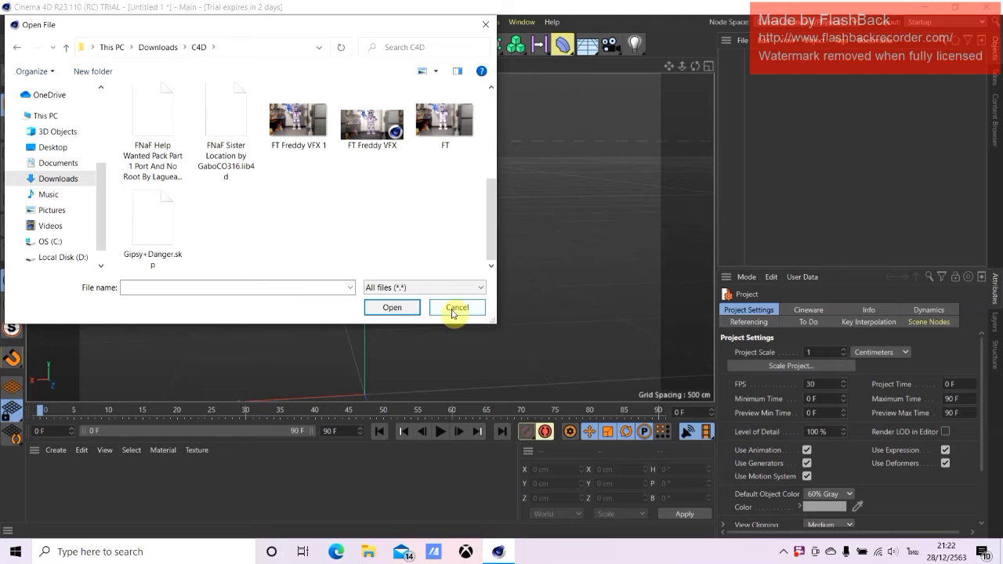
scroll(314, 179, up, 3)
scroll(278, 176, down, 3)
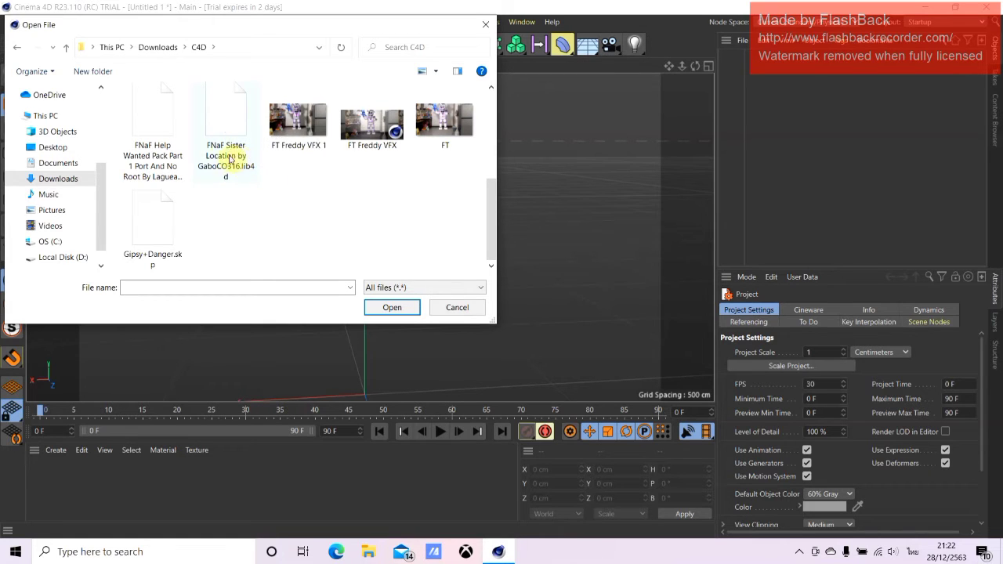
click(206, 125)
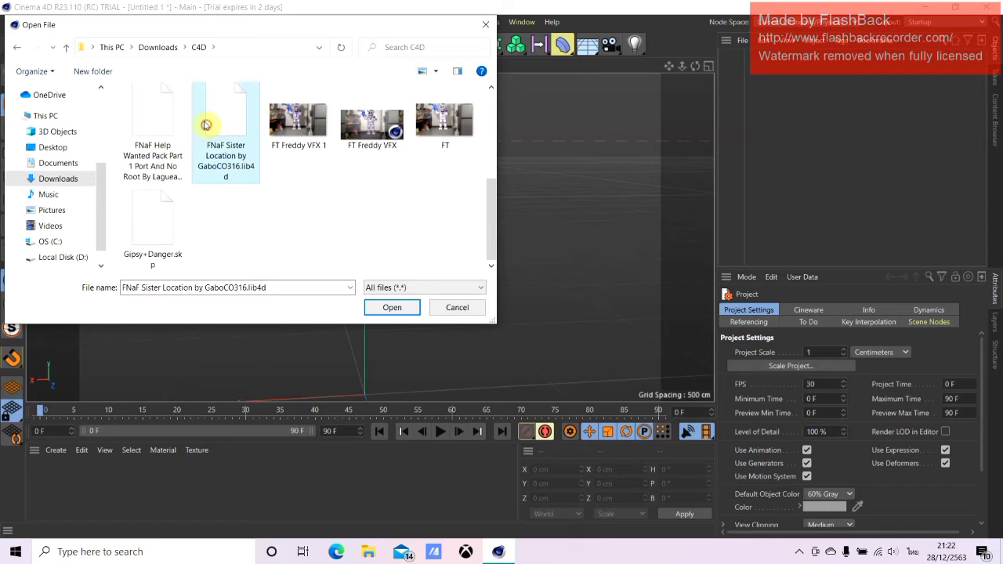
click(380, 309)
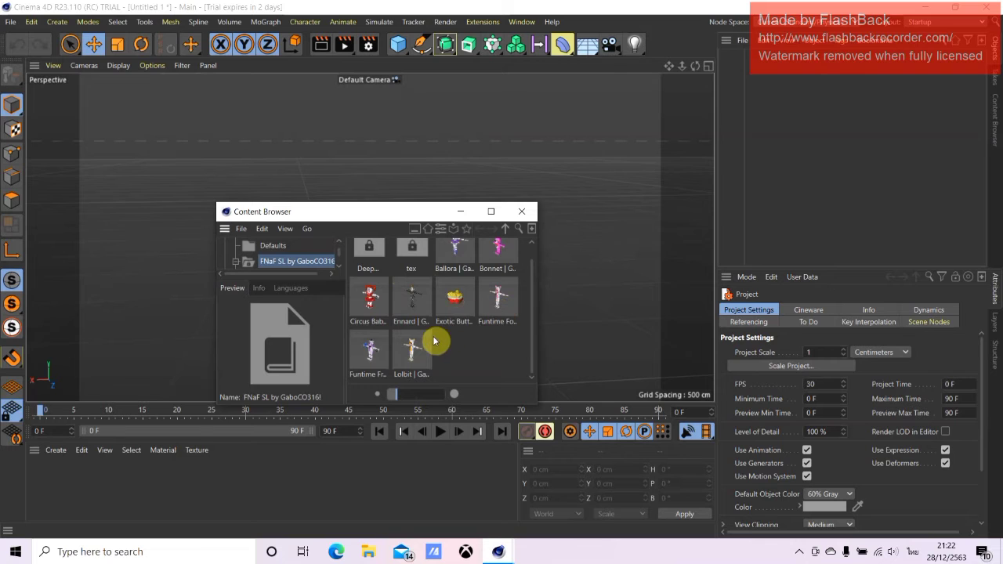
- Load the Ennard model from the library and zoom out to frame his full body
click(411, 297)
double_click(407, 299)
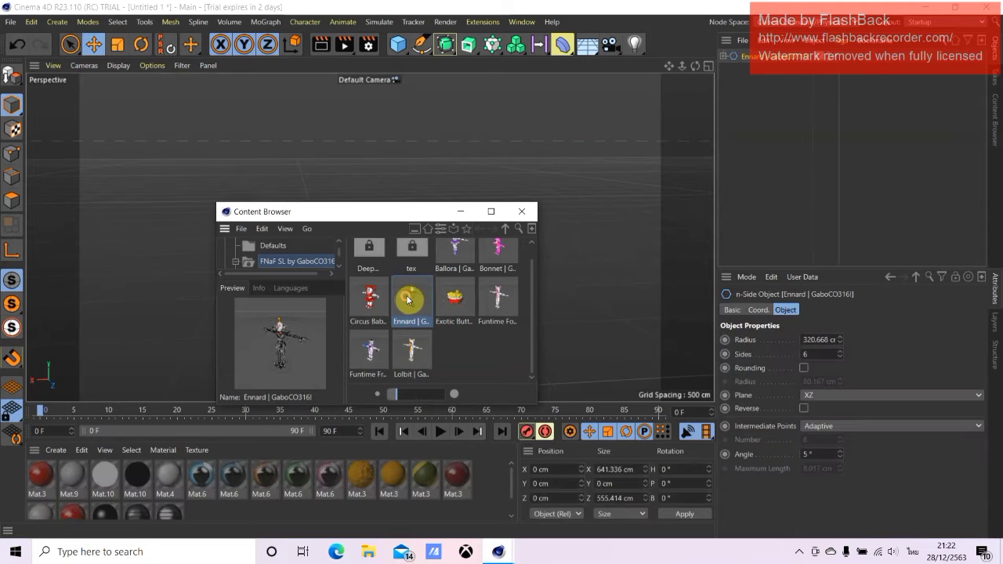
click(475, 212)
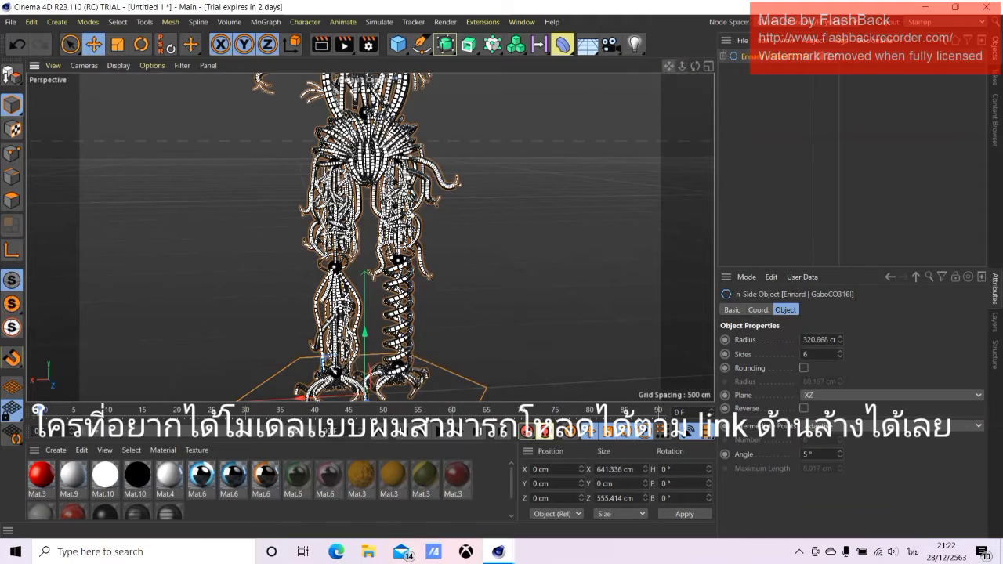
drag(668, 66, 668, 74)
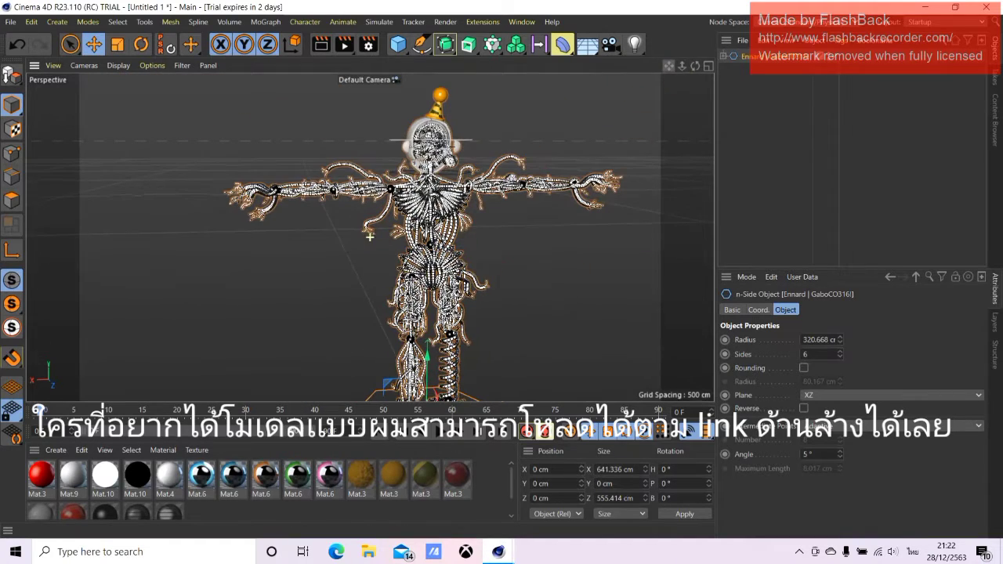
mouse_move(682, 66)
mouse_down()
mouse_move(682, 78)
mouse_move(700, 78)
mouse_move(665, 71)
mouse_up()
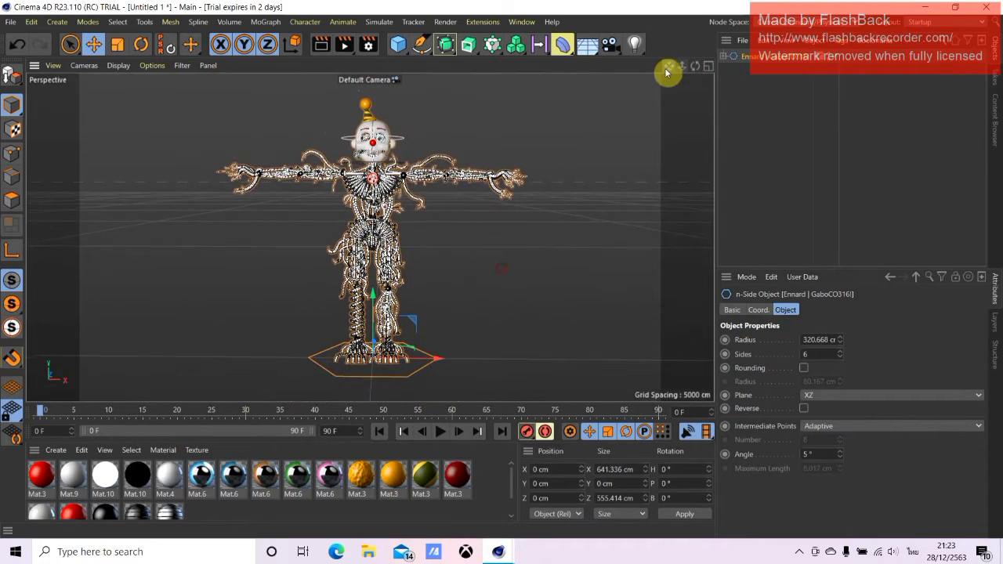
- Add a standard Camera framing Ennard's full body
click(611, 45)
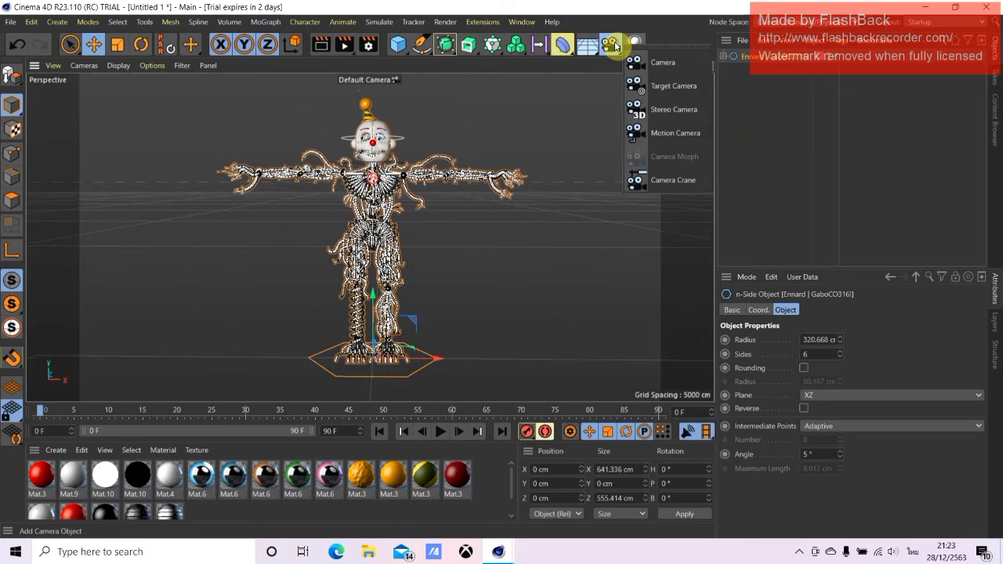
click(667, 65)
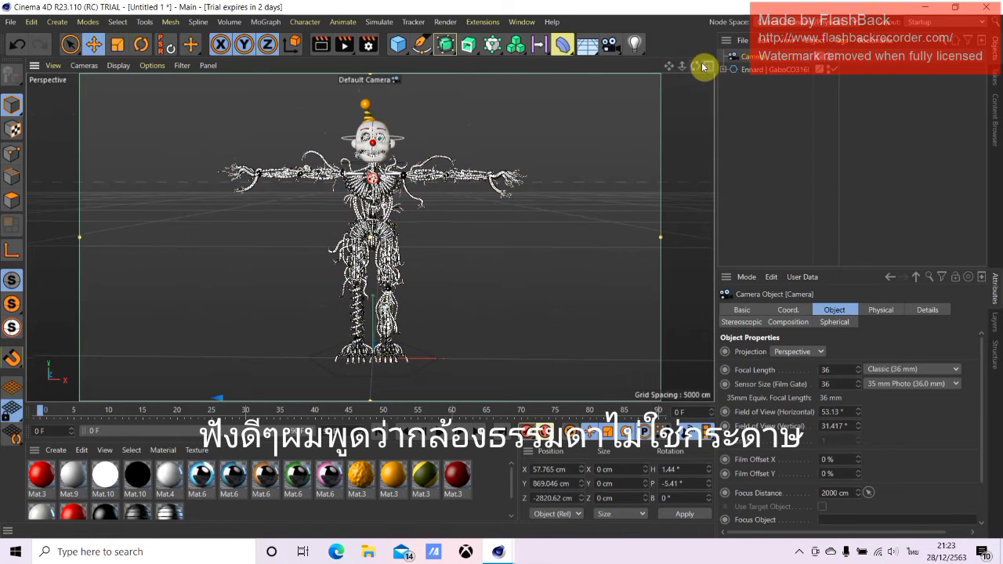
drag(693, 71, 825, 66)
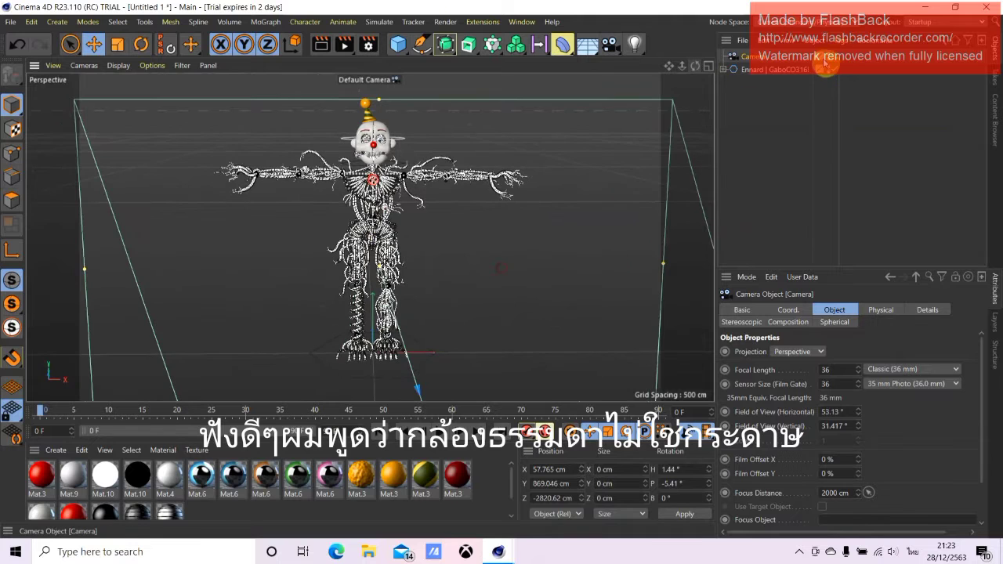
- Preview a render of the character, then return to the Default Camera view
click(322, 44)
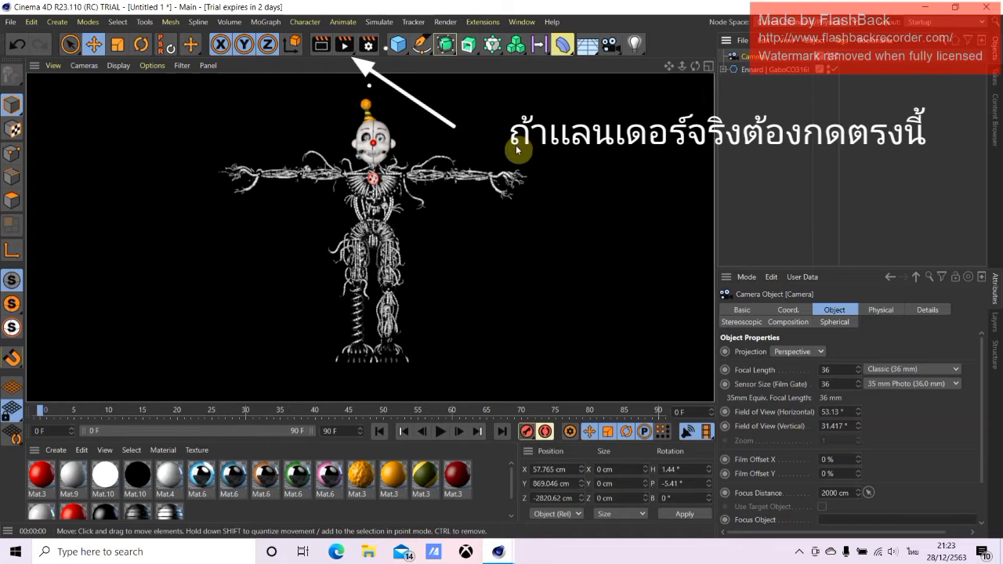
click(536, 144)
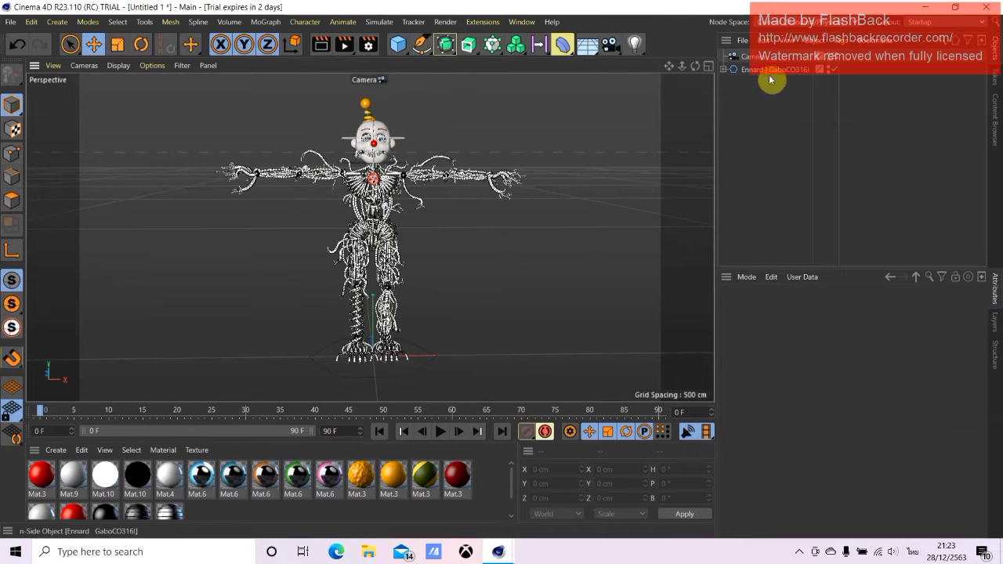
click(836, 60)
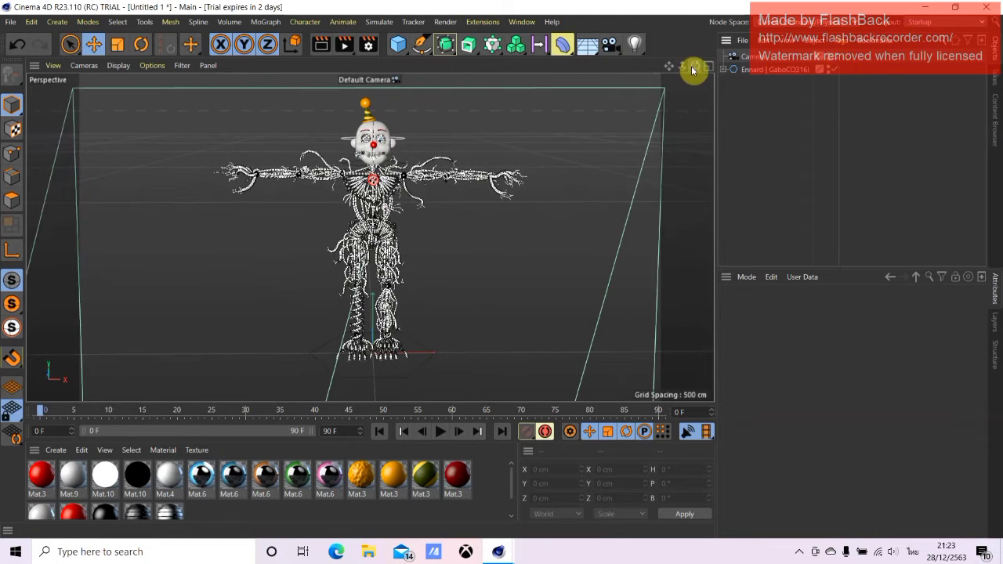
- Lower Ennard's left arm from the T-pose down beside the body
drag(693, 70, 678, 94)
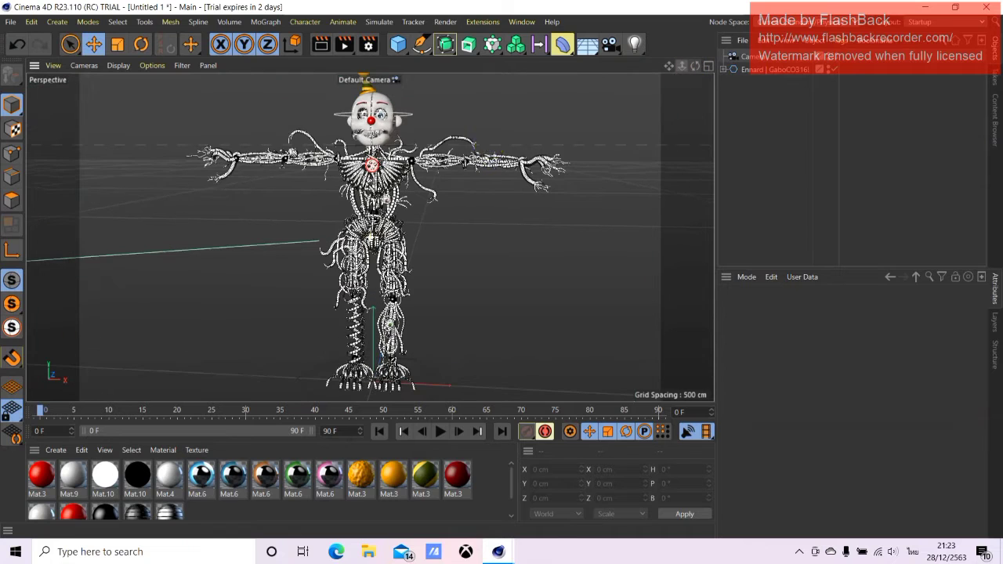
click(459, 163)
key(r)
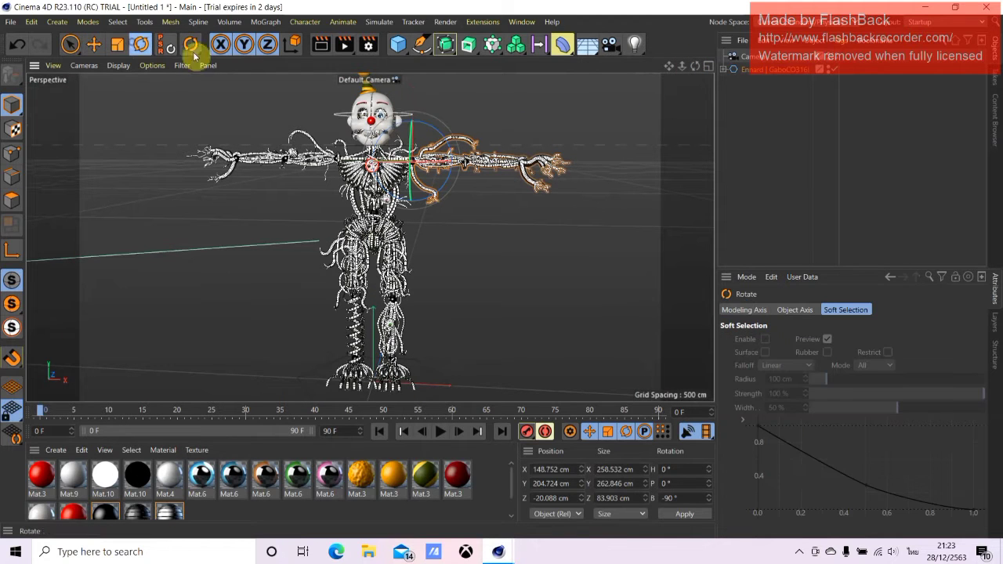
drag(435, 133, 477, 180)
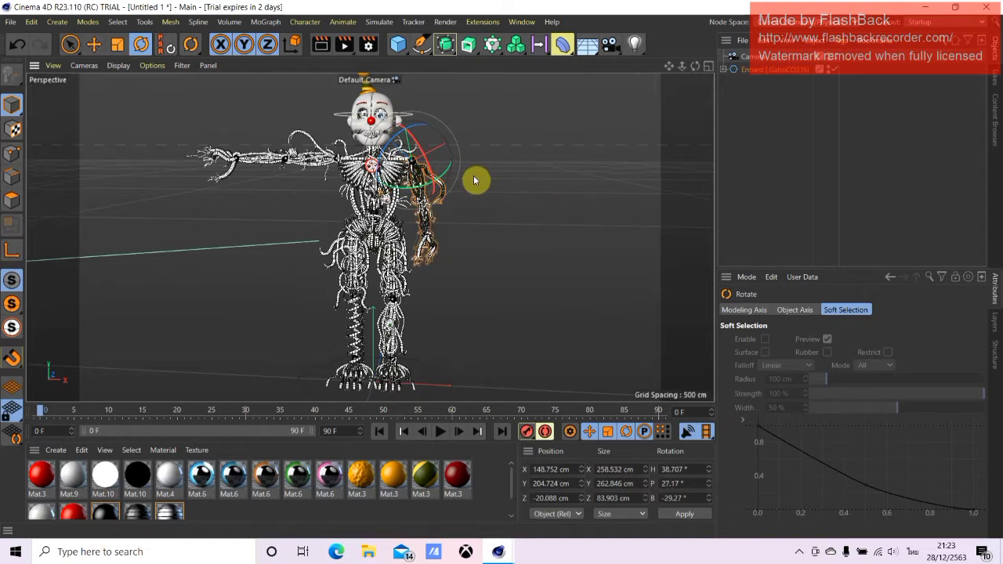
click(17, 45)
drag(697, 67, 340, 216)
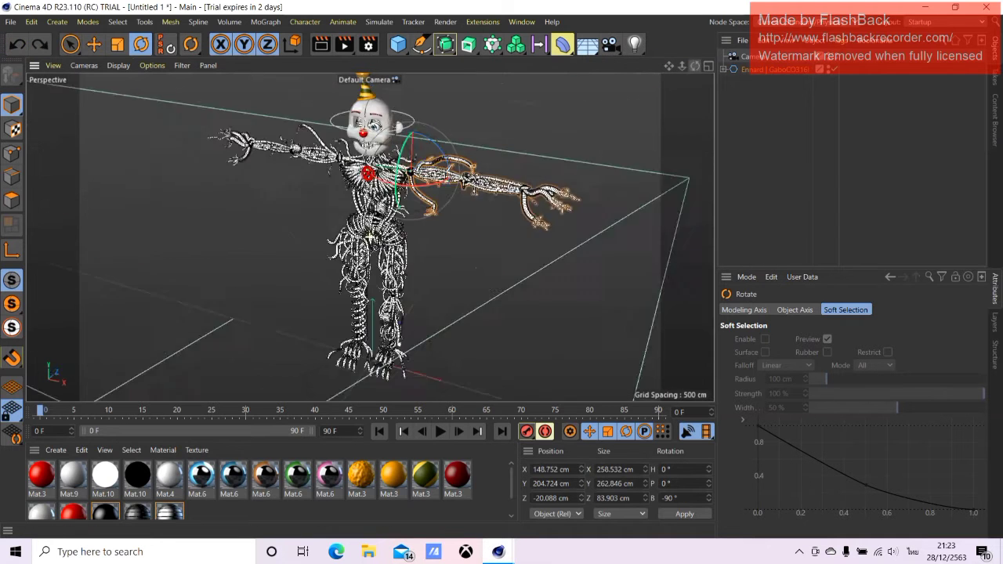
mouse_move(417, 193)
mouse_down()
mouse_move(424, 247)
mouse_move(398, 241)
mouse_up()
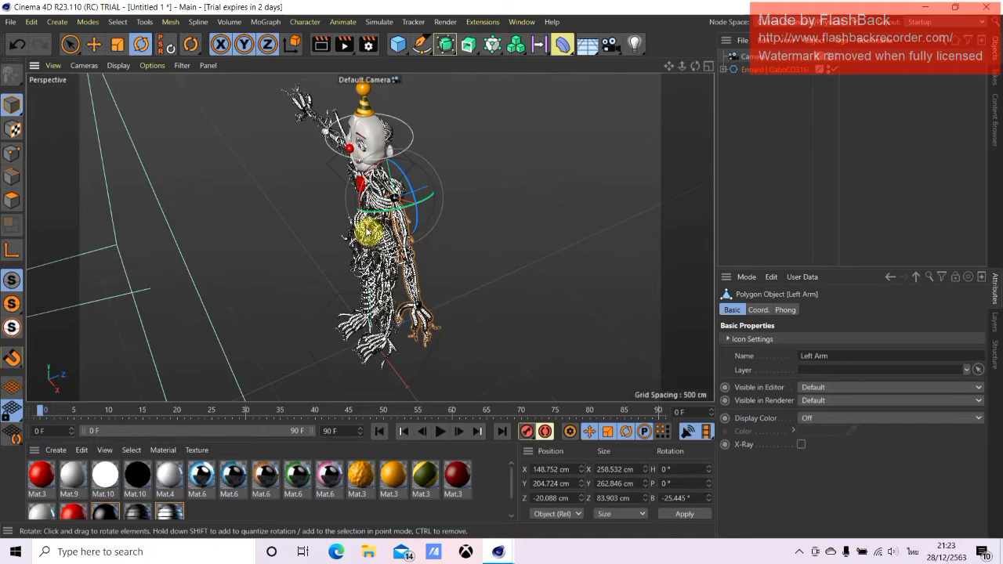
click(617, 112)
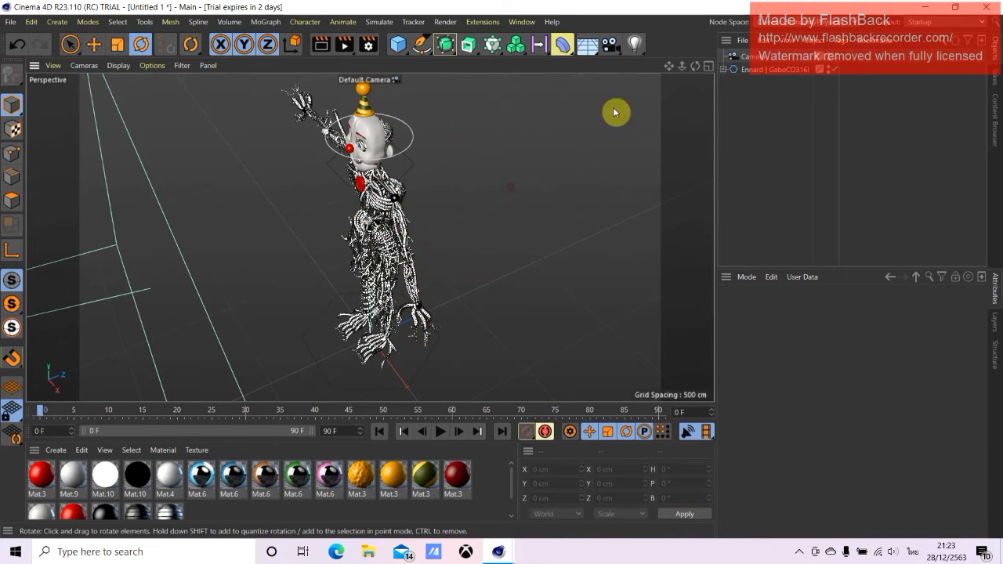
- Rotate the left arm further toward the body and bend the left forearm at the elbow
mouse_move(695, 68)
mouse_down()
mouse_move(667, 72)
mouse_move(687, 74)
mouse_move(682, 86)
mouse_up()
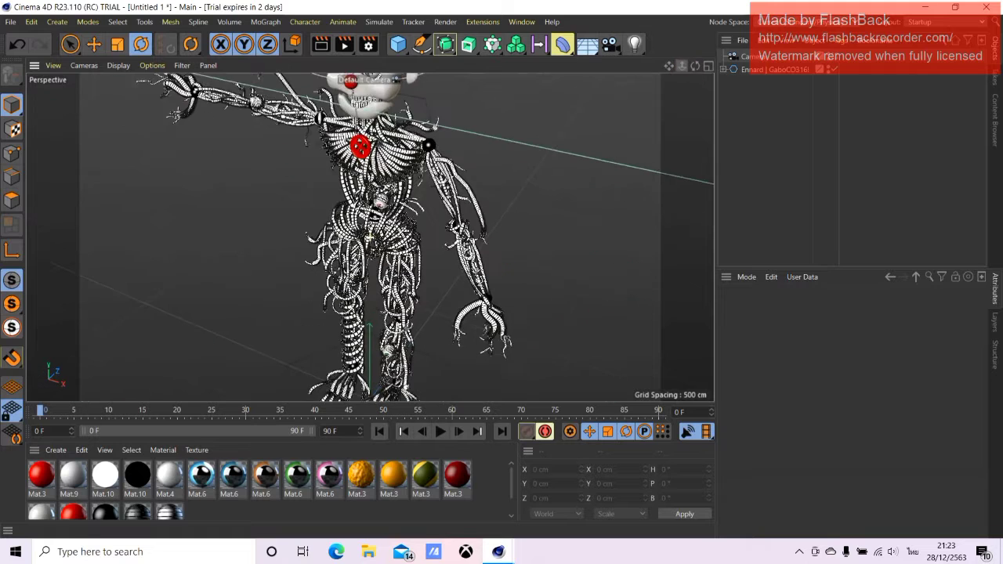
click(450, 183)
click(17, 44)
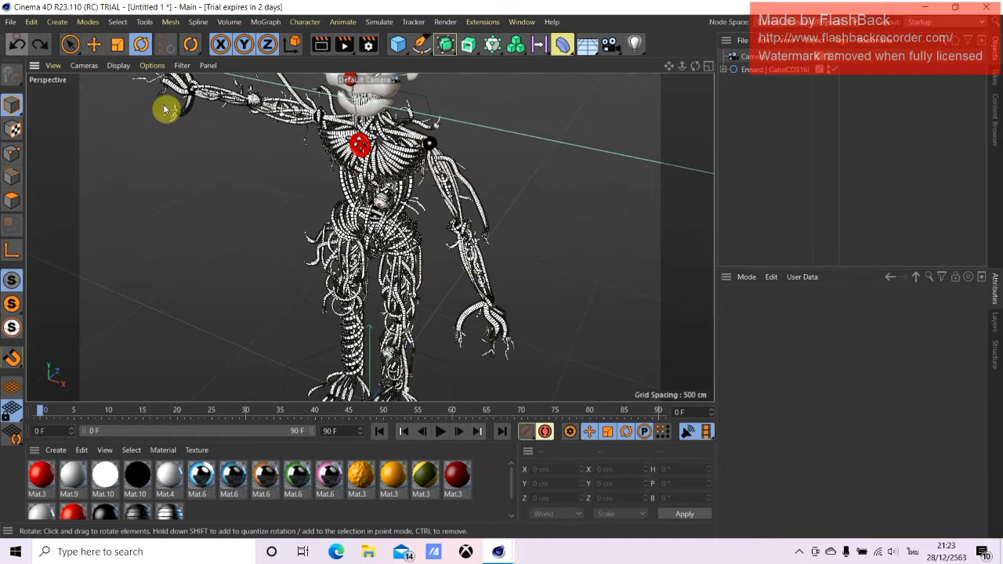
click(458, 182)
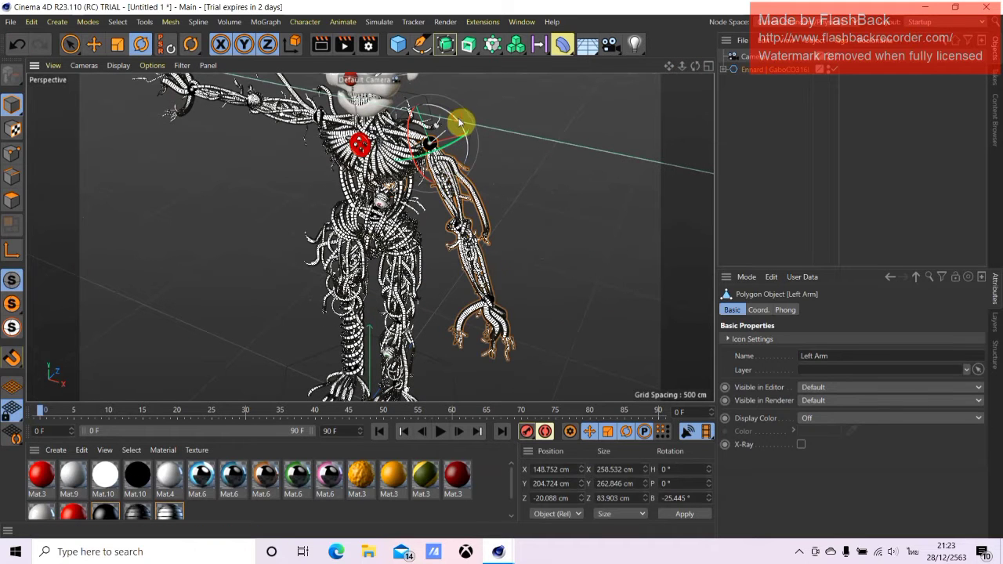
drag(460, 123, 403, 134)
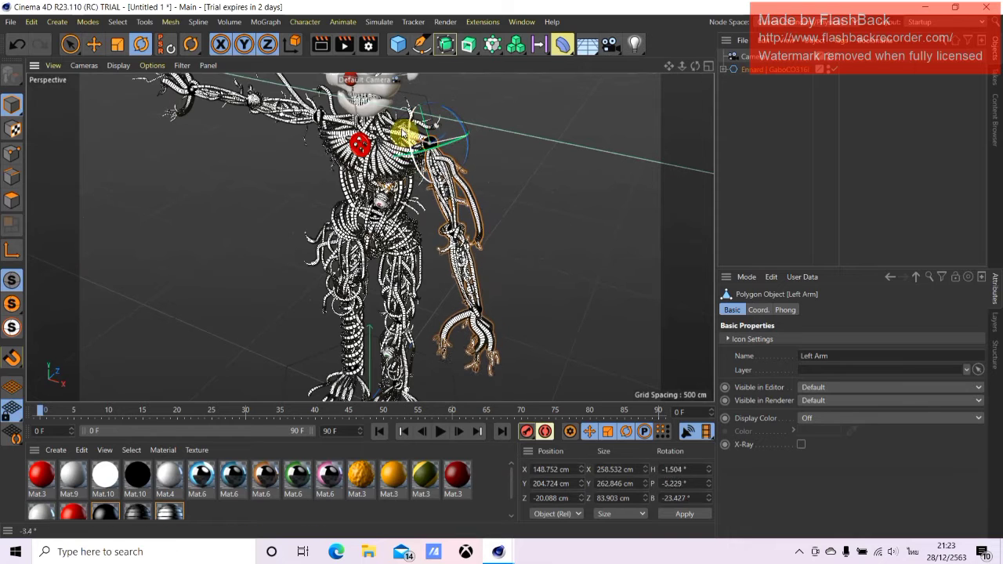
click(454, 262)
drag(441, 265, 410, 217)
click(510, 295)
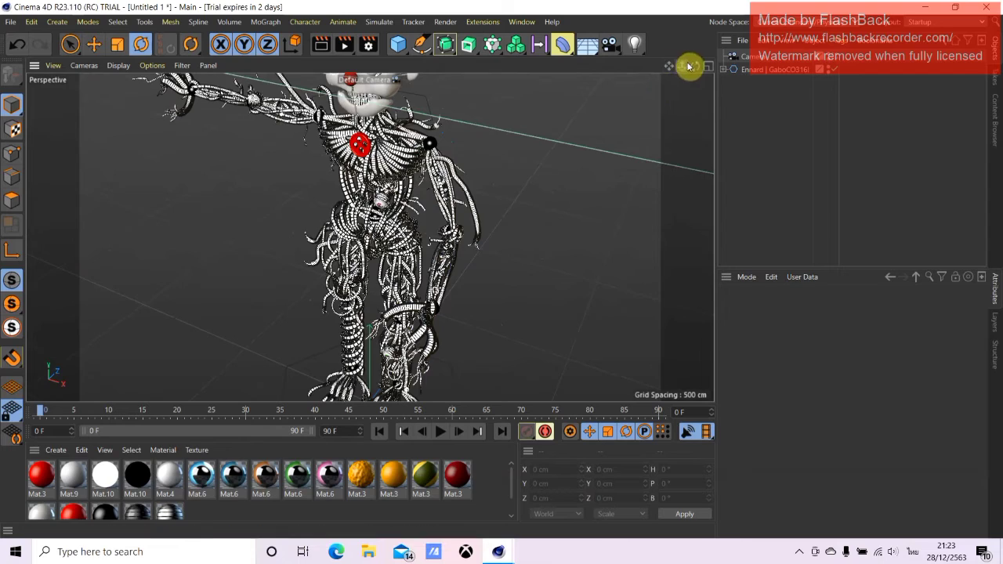
- Twist the torso about 10 degrees and lower the right arm, bending its elbow inward
drag(682, 65, 693, 67)
click(418, 160)
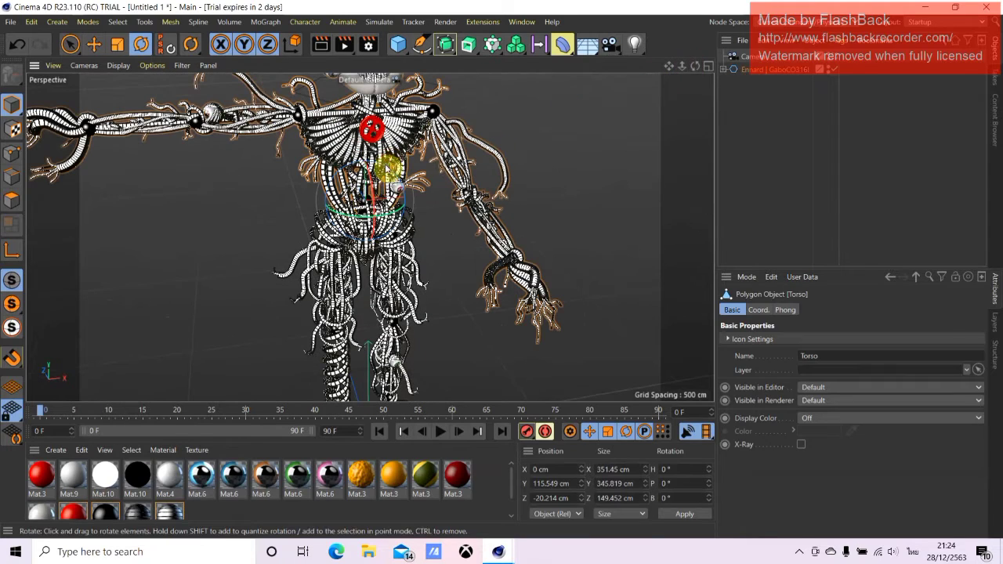
drag(376, 225, 370, 203)
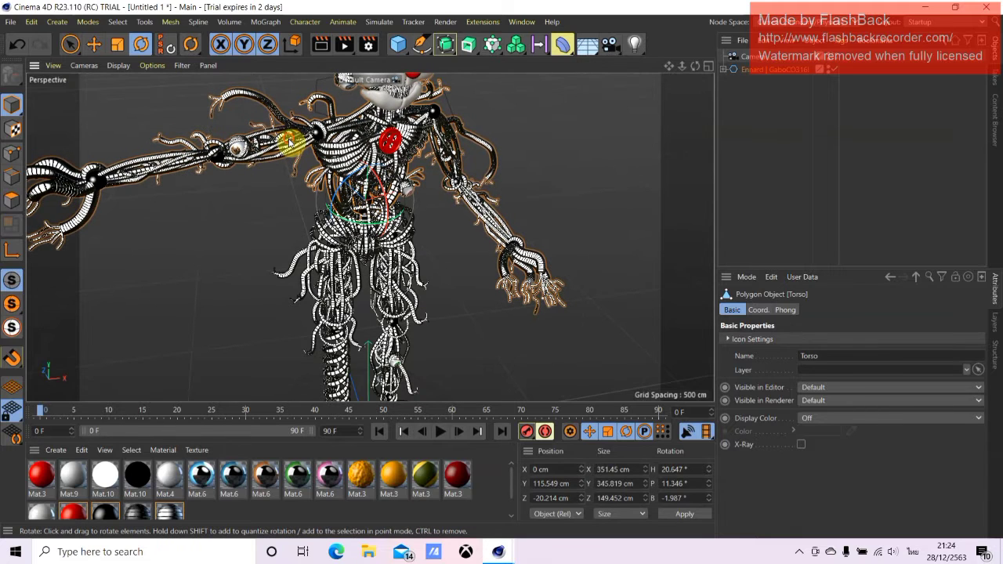
click(291, 146)
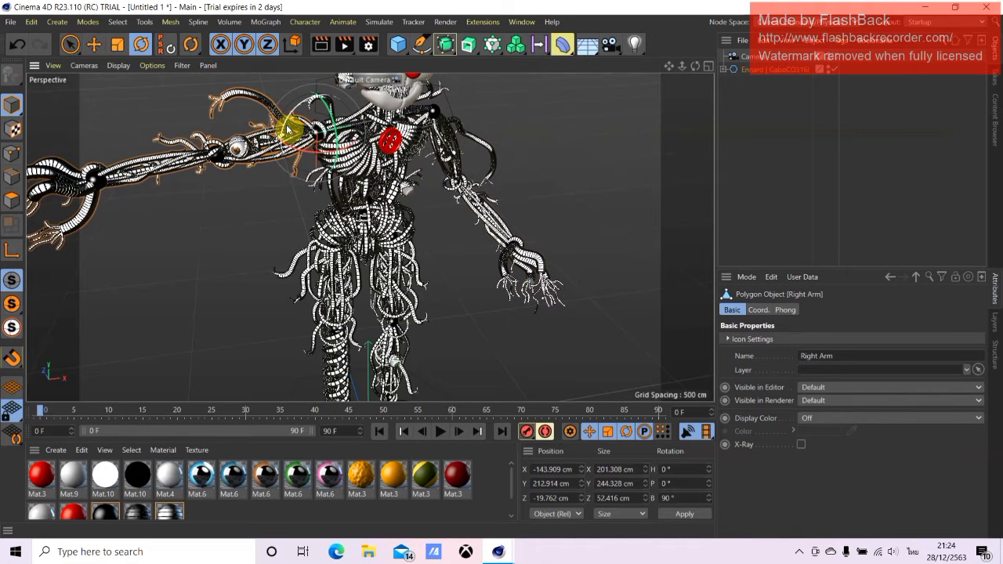
mouse_move(289, 129)
mouse_down()
mouse_move(284, 171)
mouse_move(249, 241)
mouse_up()
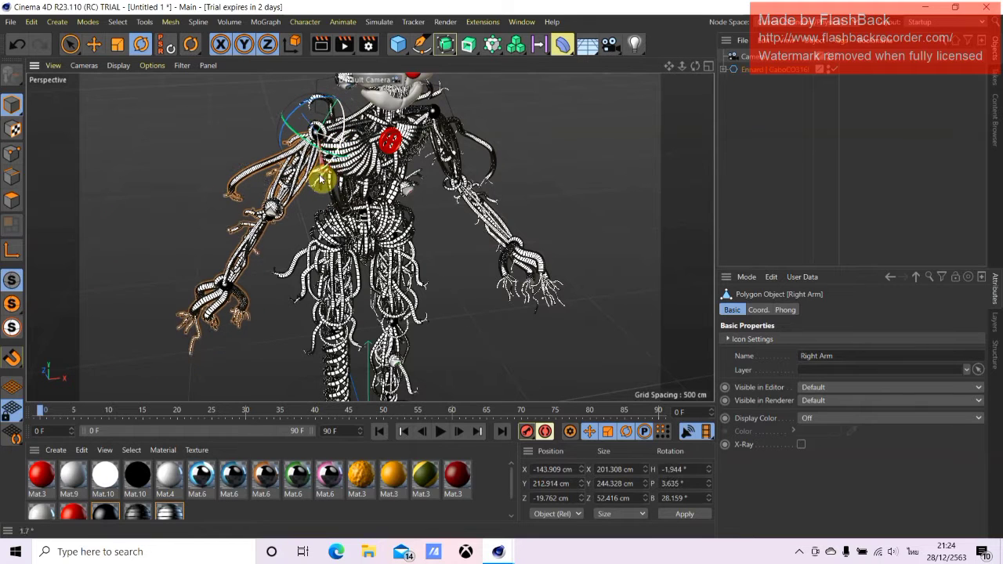
click(248, 237)
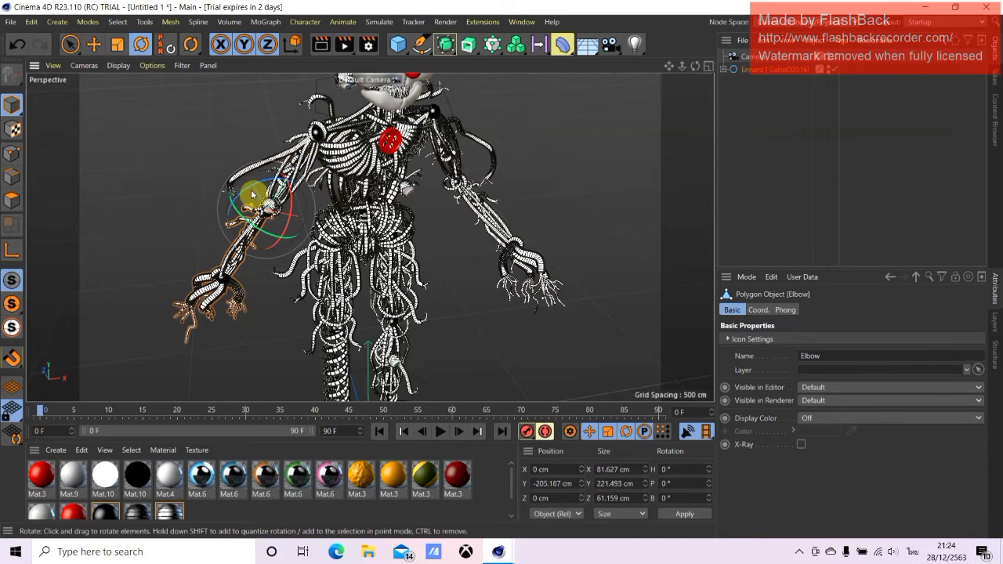
mouse_move(251, 195)
mouse_down()
mouse_move(235, 206)
mouse_move(233, 187)
mouse_up()
click(821, 91)
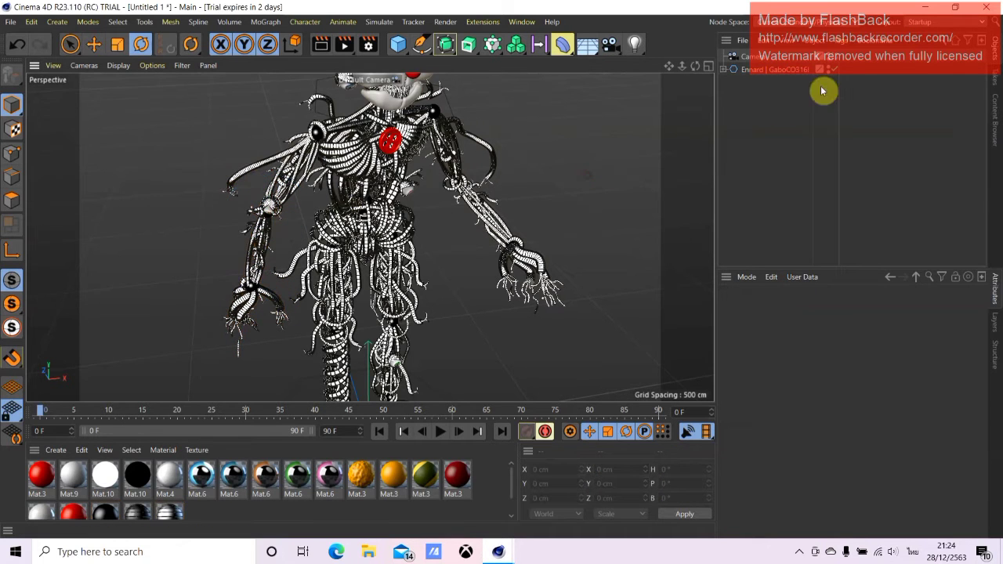
- Check the pose through the scene Camera, selecting the Torso and Endo Jaw
click(837, 57)
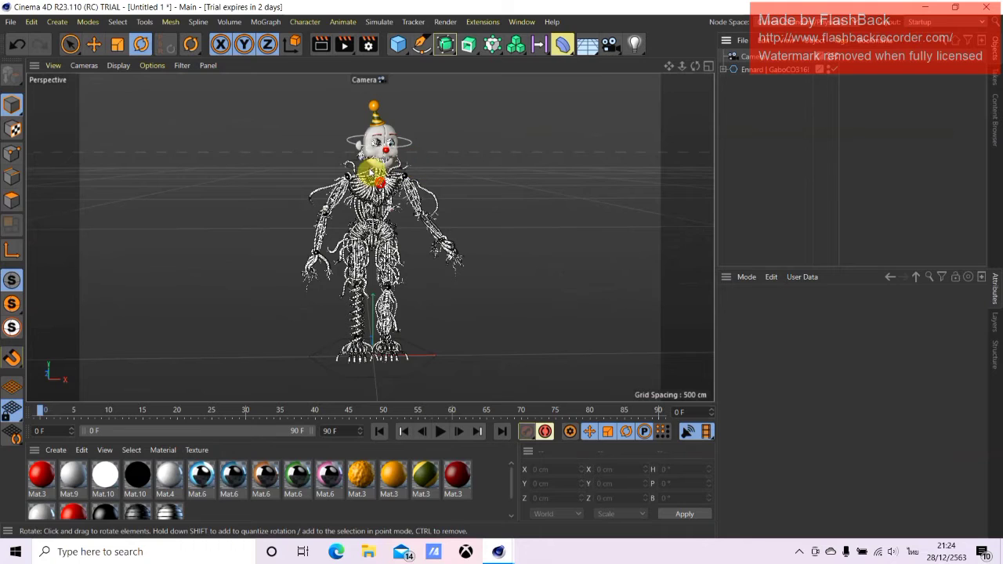
click(372, 174)
click(466, 179)
click(384, 179)
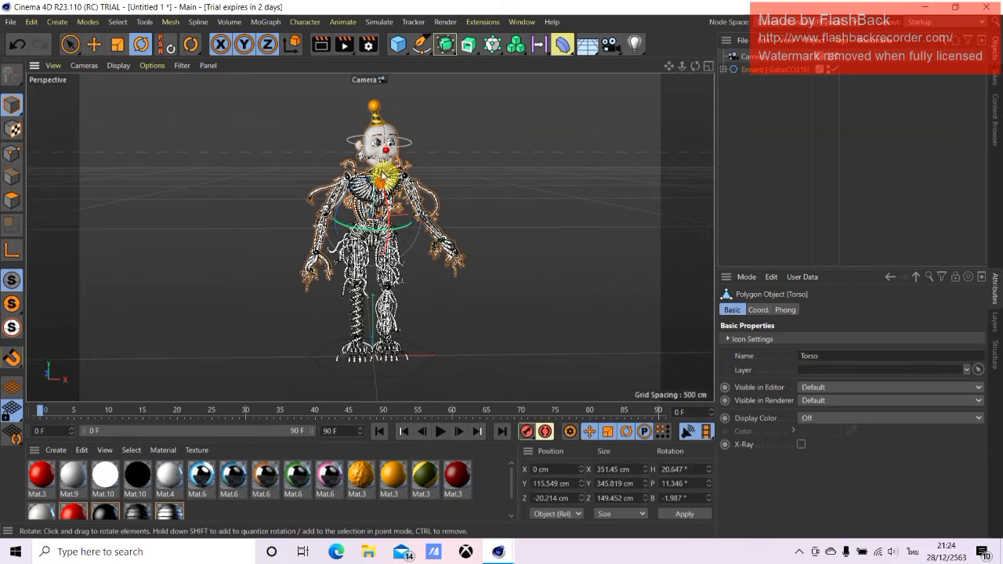
click(440, 161)
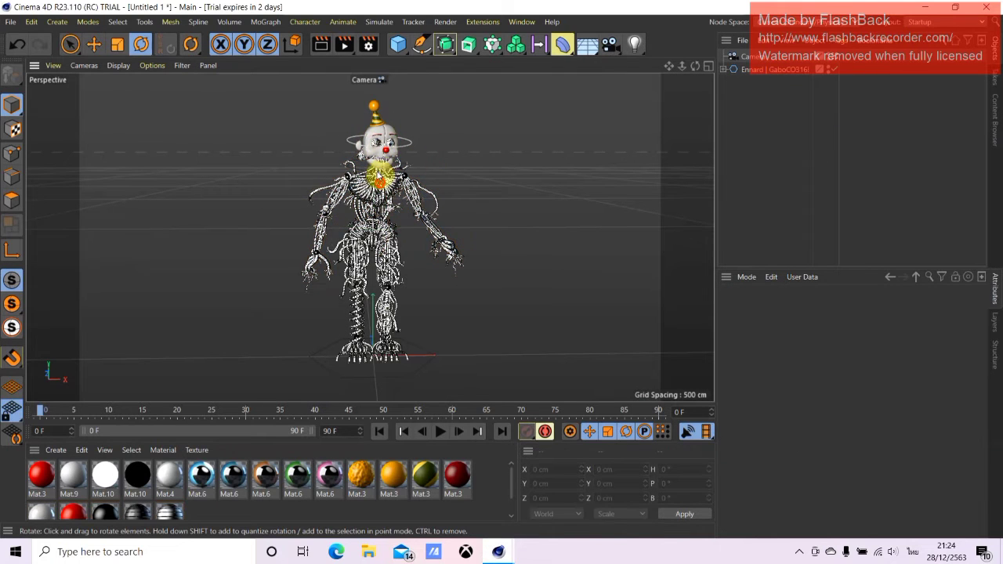
click(381, 177)
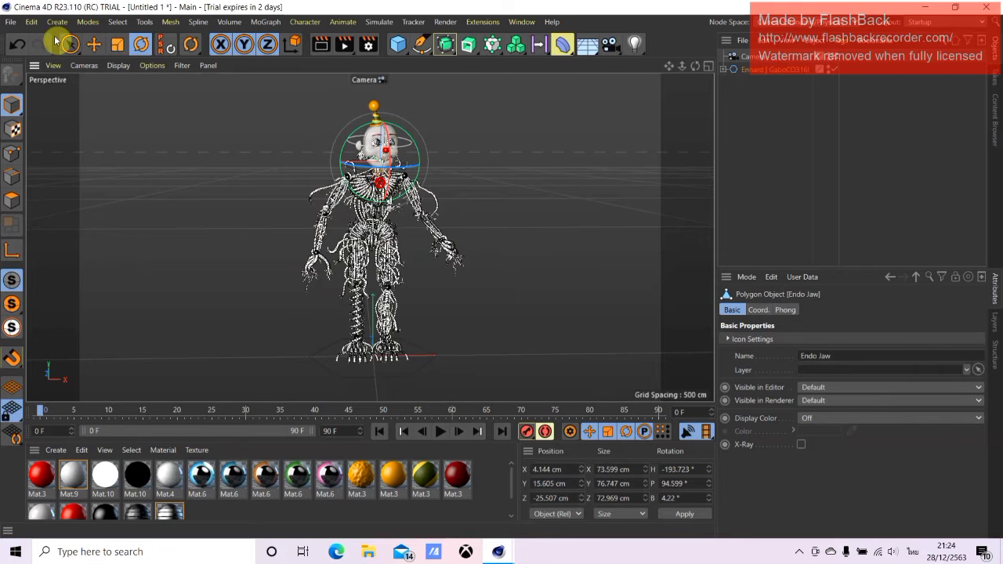
click(581, 135)
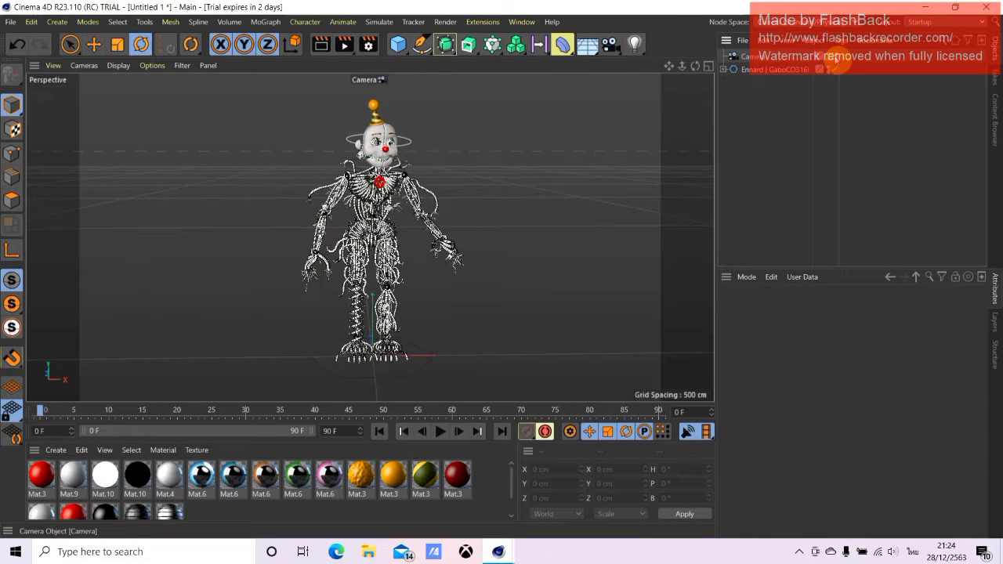
- Zoom in on the head and try tilting the Endo Skull, then undo it
mouse_move(682, 66)
mouse_down()
mouse_move(708, 67)
mouse_move(667, 69)
mouse_move(676, 68)
mouse_move(462, 149)
mouse_up()
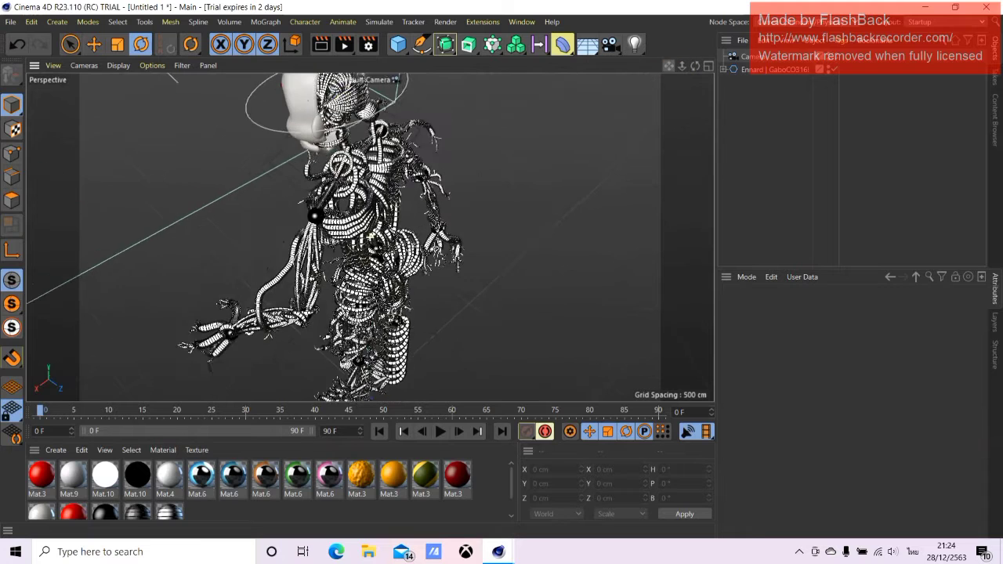
click(336, 120)
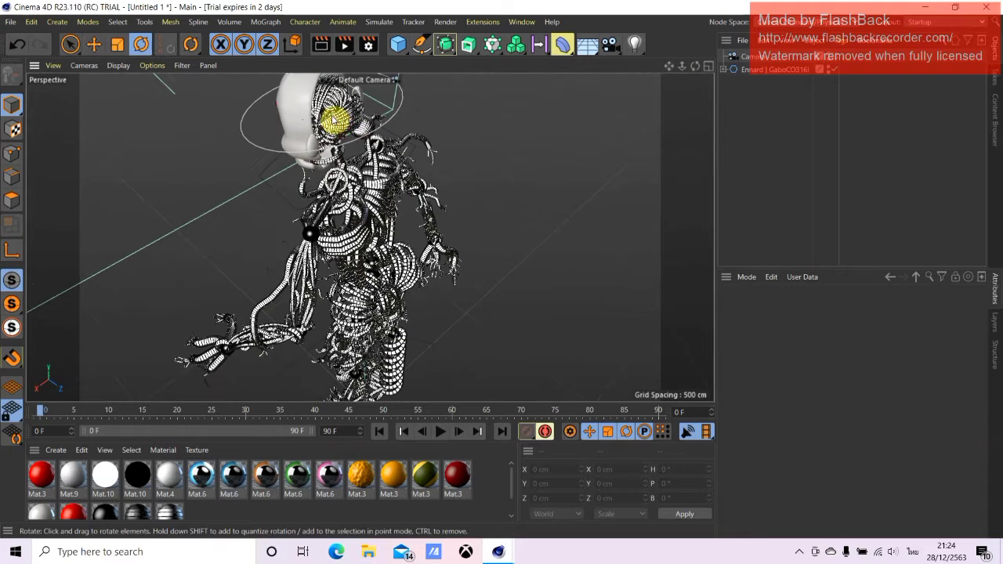
click(531, 148)
click(342, 164)
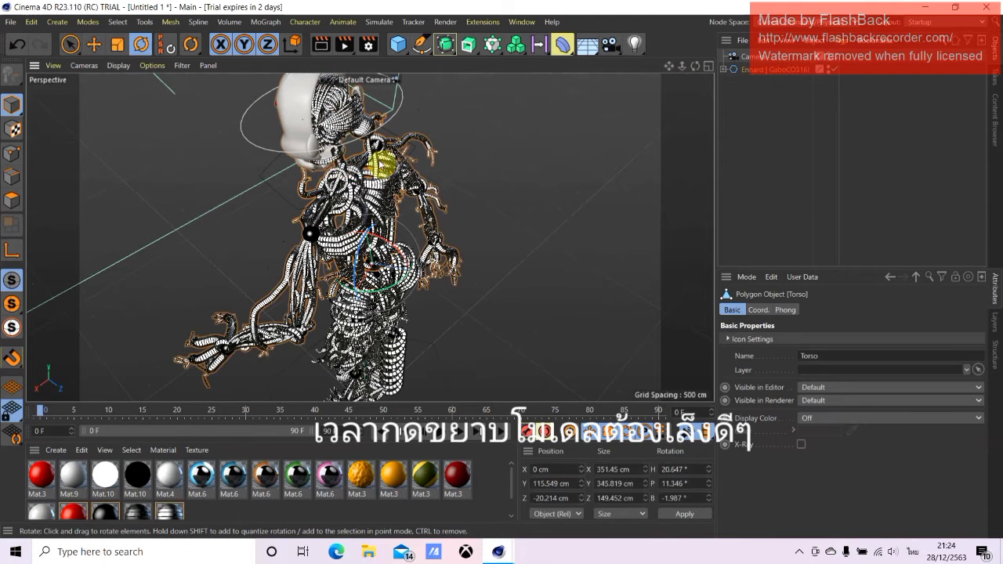
click(547, 164)
click(337, 128)
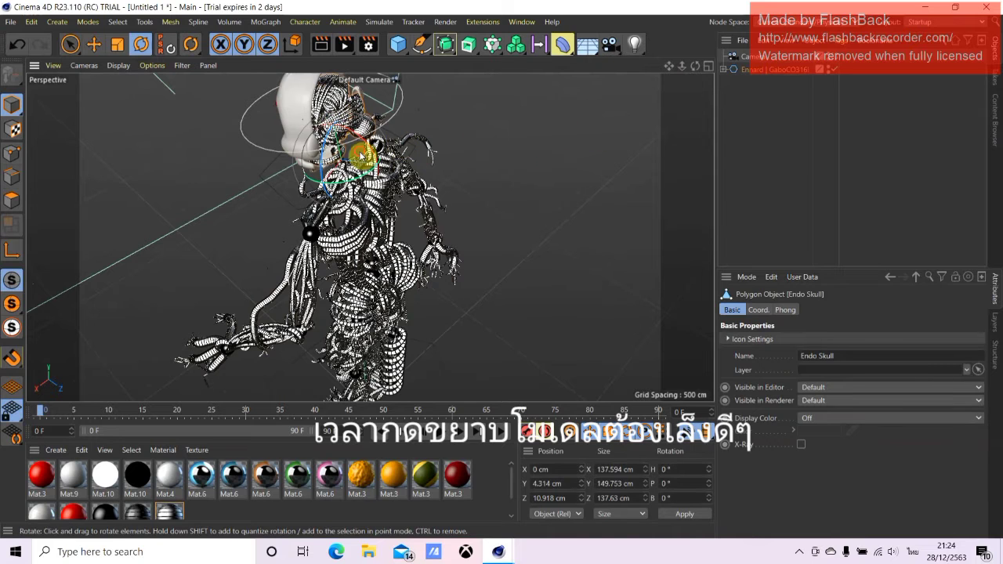
drag(361, 155, 264, 209)
click(17, 47)
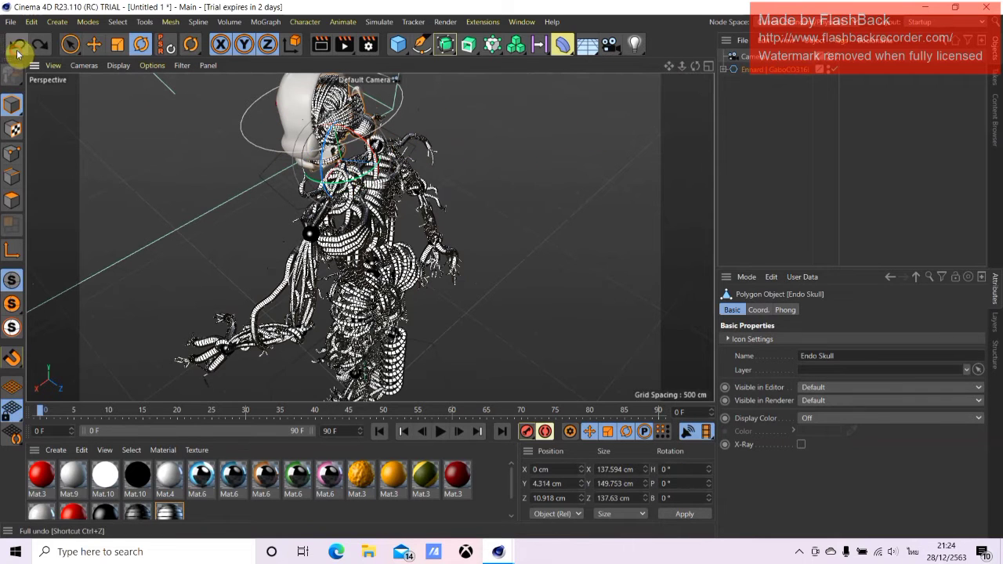
click(566, 134)
- Try another slight Endo Skull tilt from the Camera view and undo it, keeping it at 0°
click(332, 162)
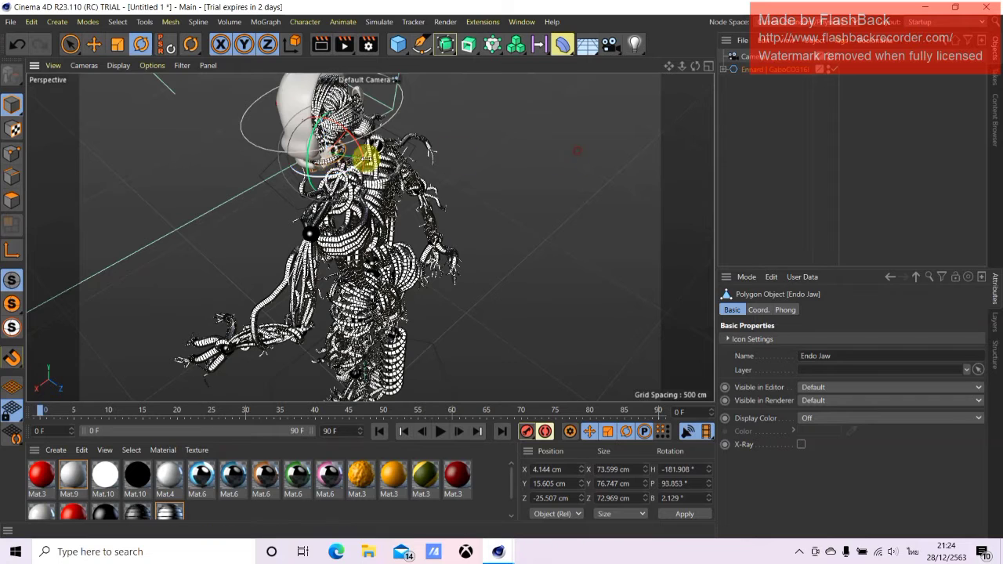
click(515, 141)
drag(695, 66, 626, 69)
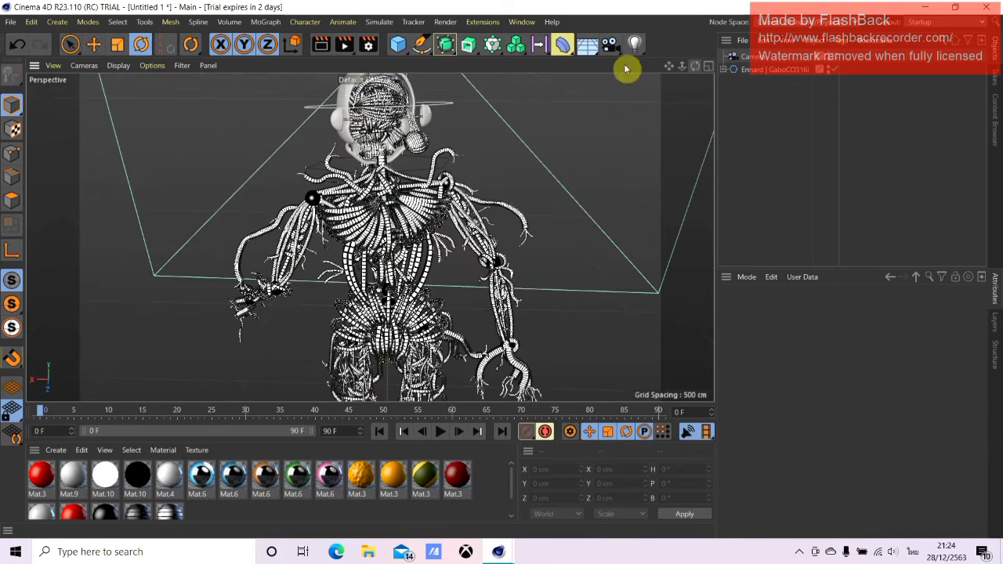
click(16, 46)
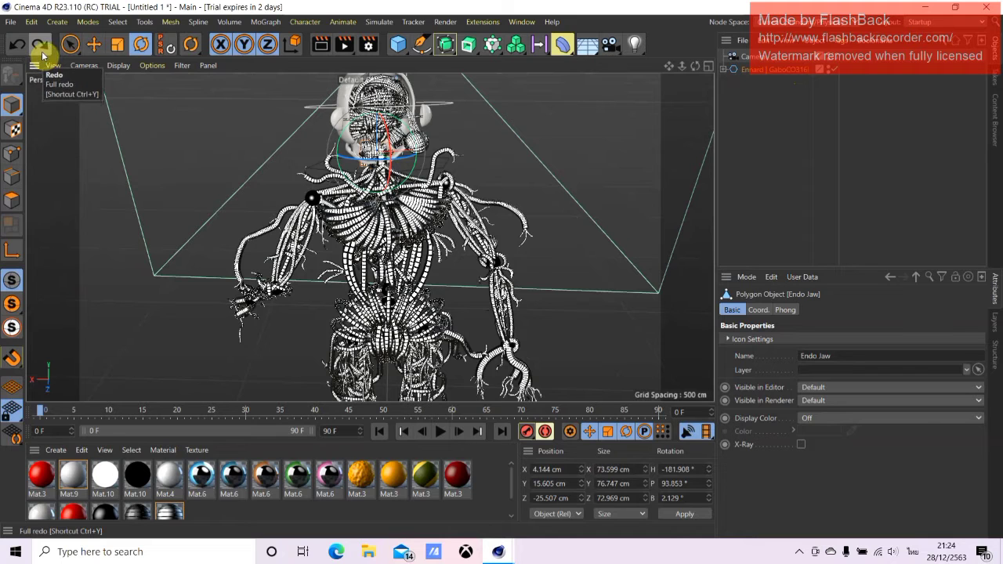
click(523, 145)
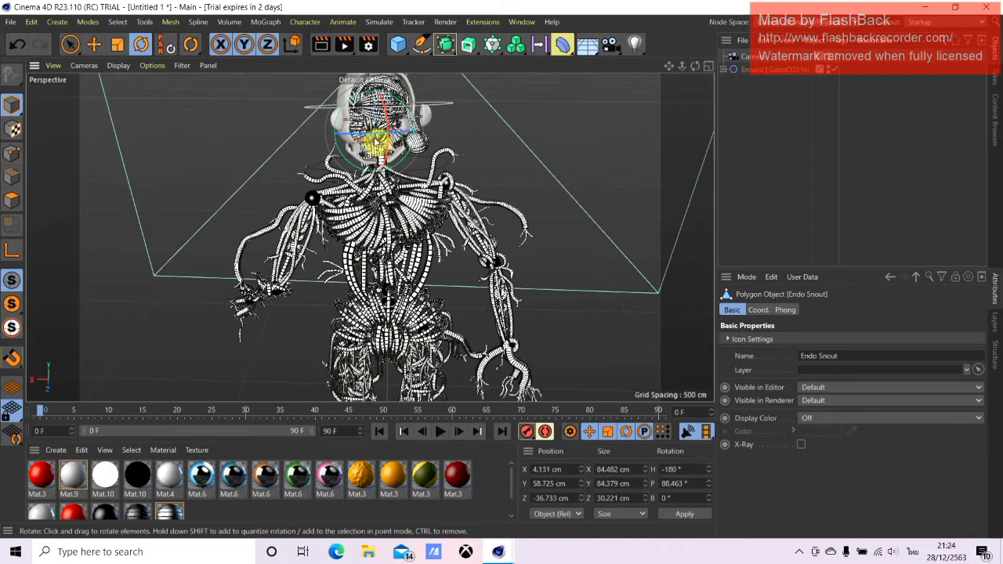
click(380, 140)
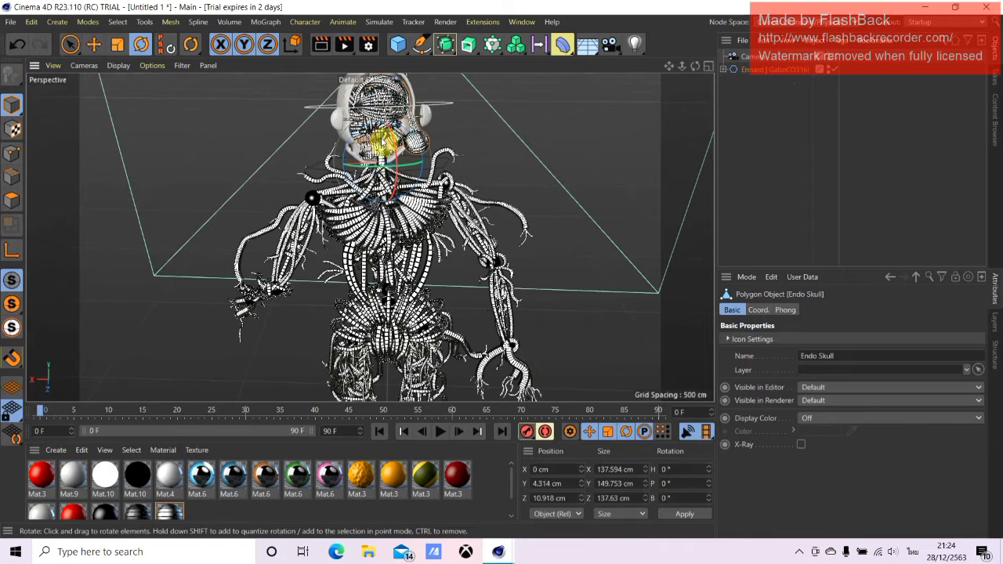
click(834, 57)
drag(384, 157, 365, 157)
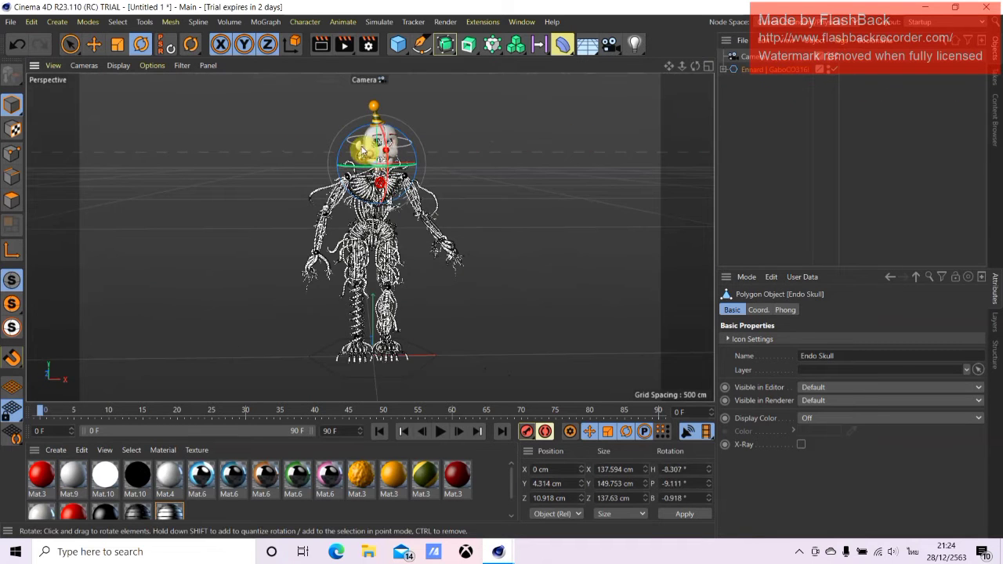
click(13, 50)
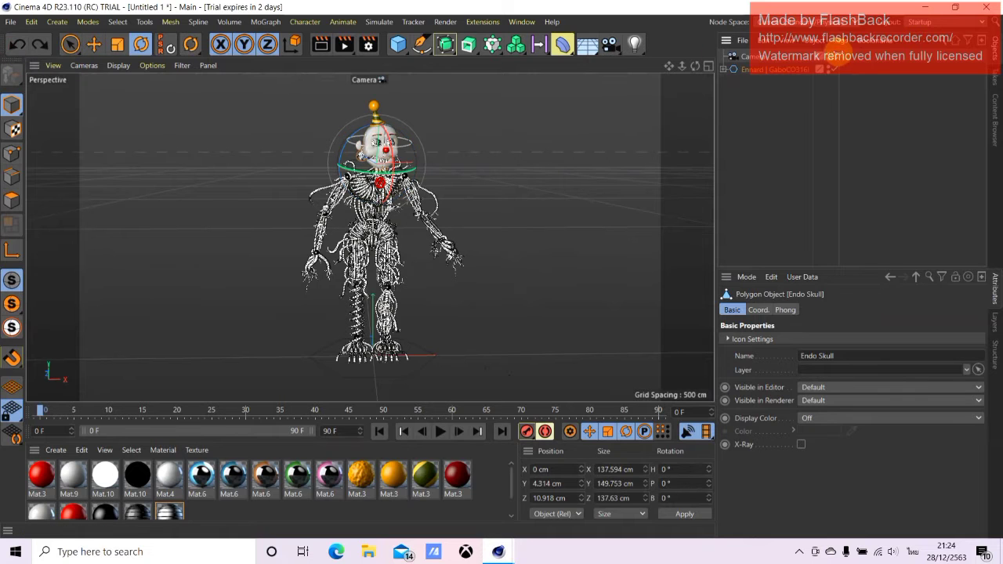
click(833, 58)
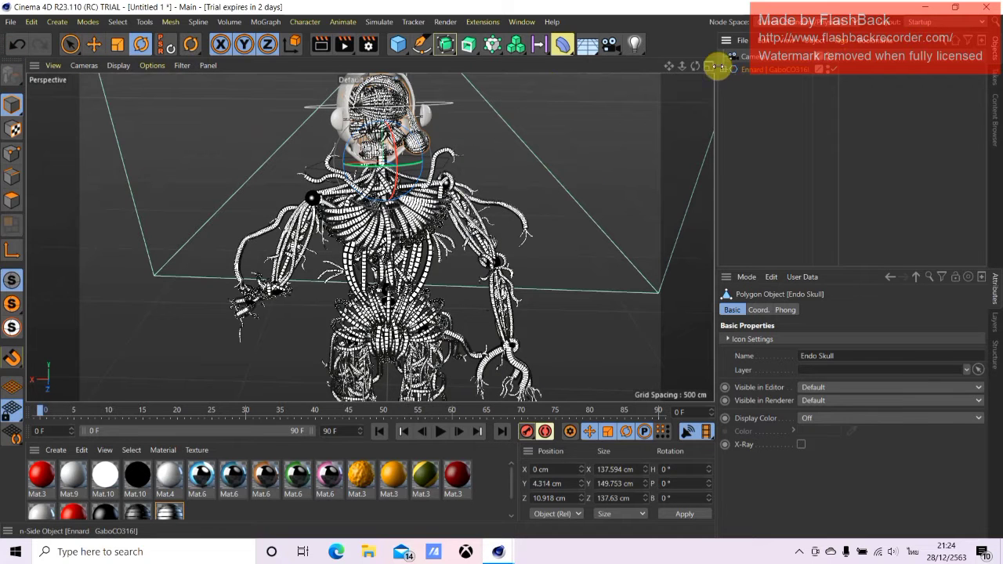
- Expand Ennard, Waist and Torso in the Object Manager and select the Head
click(723, 69)
click(731, 82)
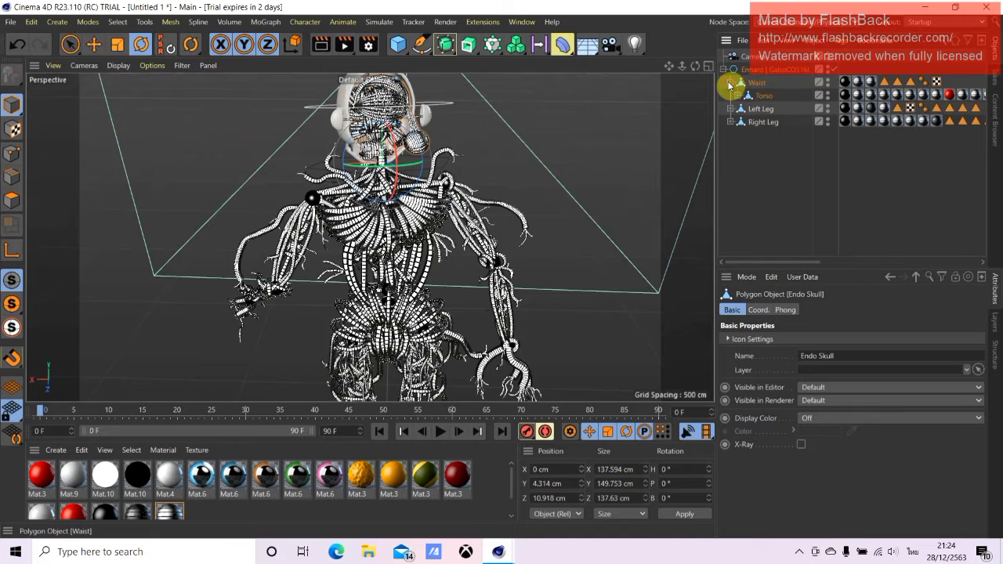
click(738, 95)
click(772, 108)
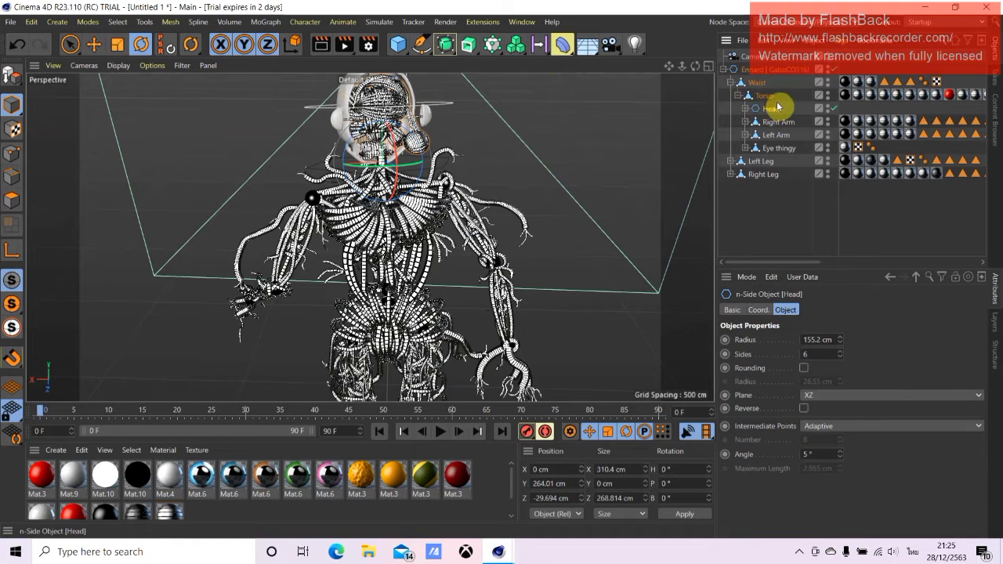
- Tilt the Head to about H -17°, P -8.7°, B 4.1°, then select L Eye
click(832, 56)
mouse_move(382, 156)
mouse_down()
mouse_move(413, 138)
mouse_move(405, 163)
mouse_move(391, 146)
mouse_move(402, 145)
mouse_up()
click(391, 146)
click(391, 146)
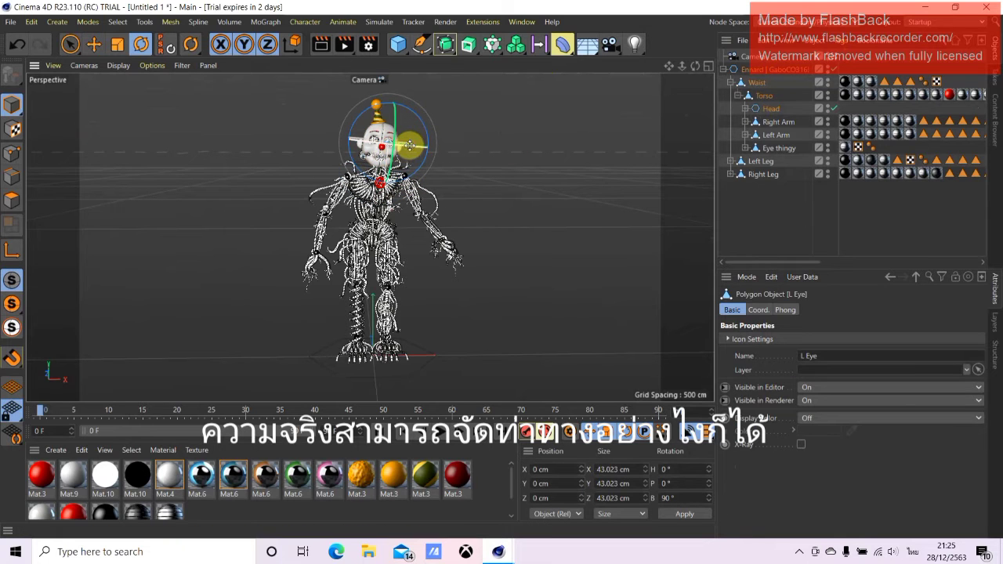
- Rotate the right leg about 5° and bend the knees (left B 4.28°, right B -7.685°)
click(555, 135)
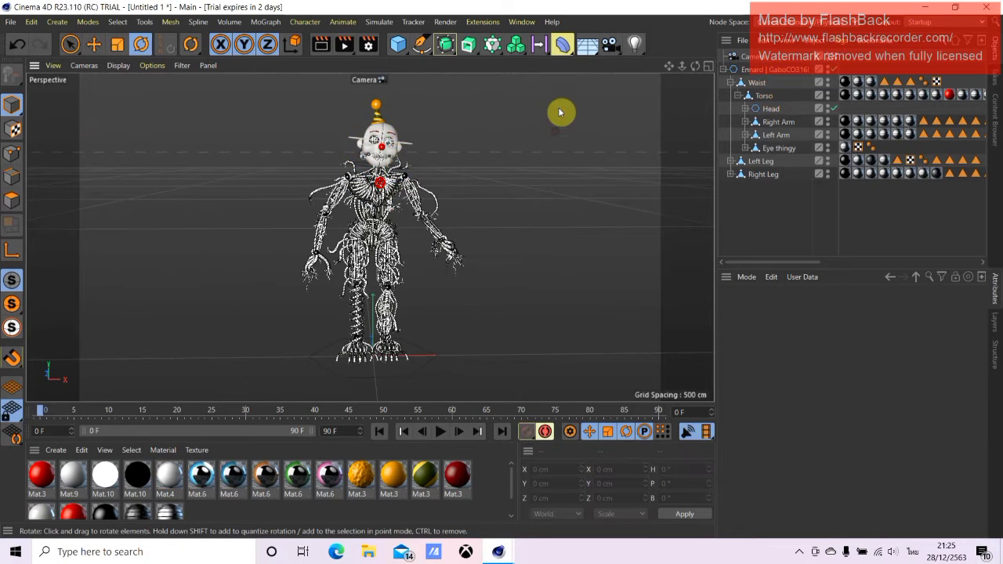
click(355, 245)
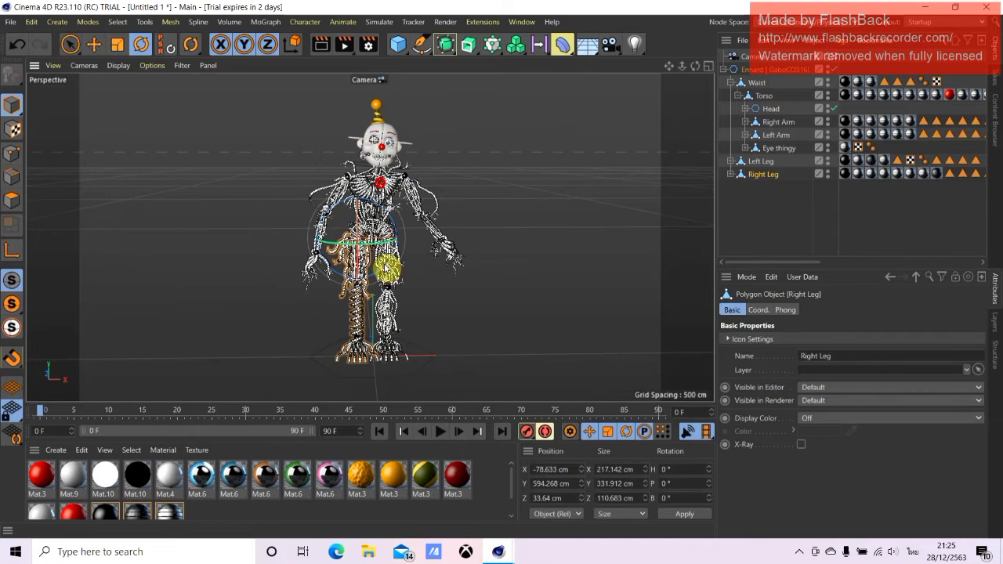
drag(385, 266, 409, 290)
click(412, 285)
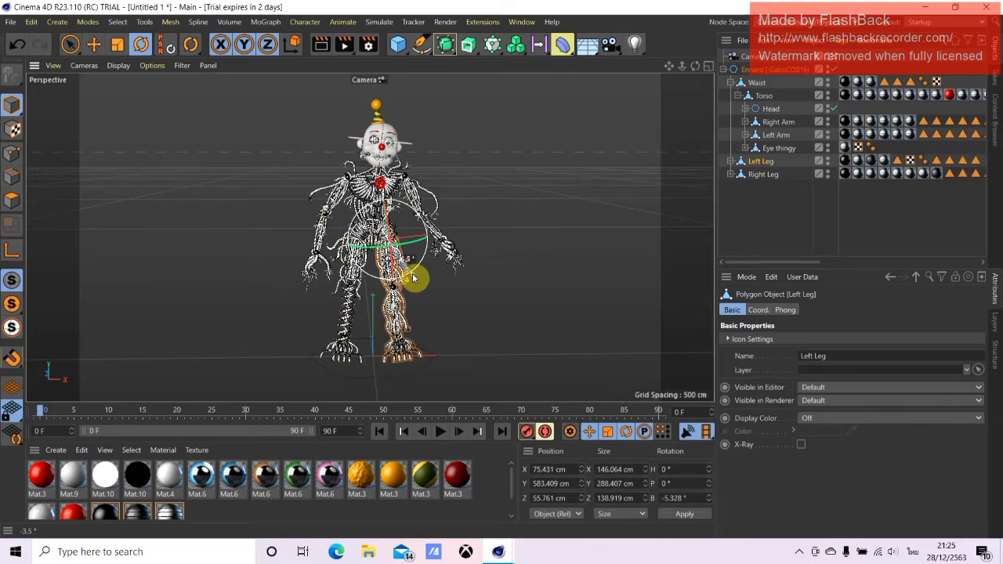
click(409, 290)
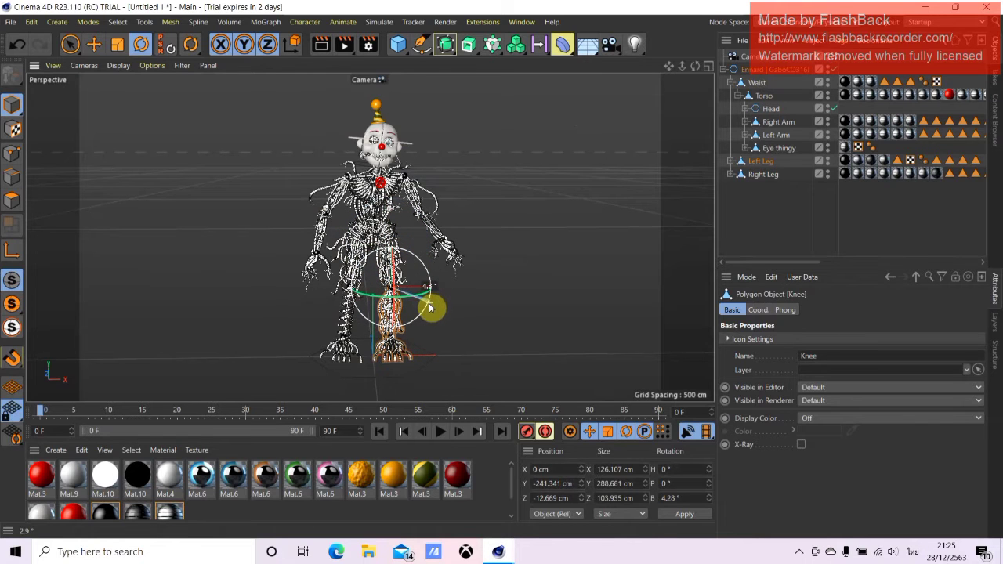
click(339, 319)
drag(377, 320, 384, 322)
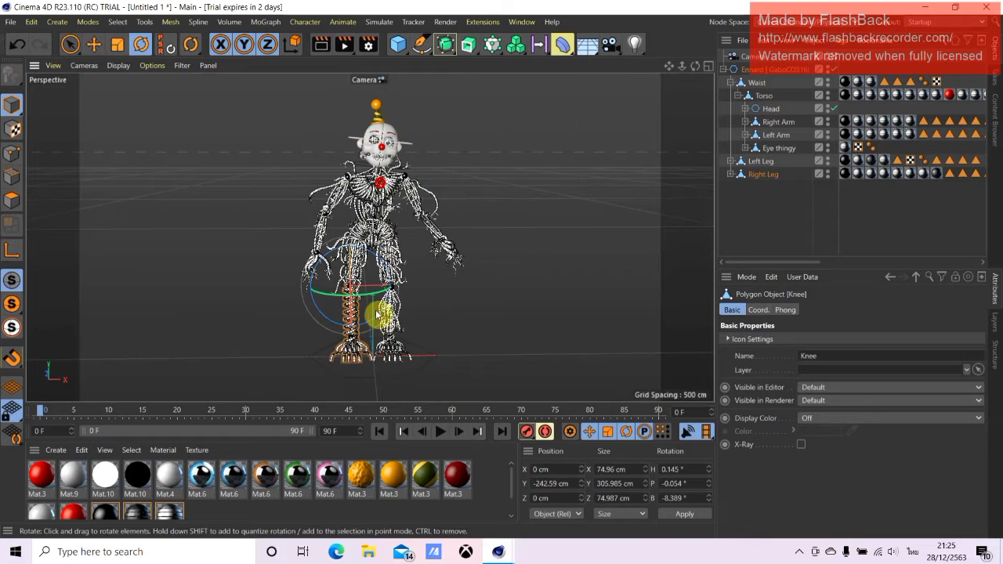
drag(377, 315, 415, 326)
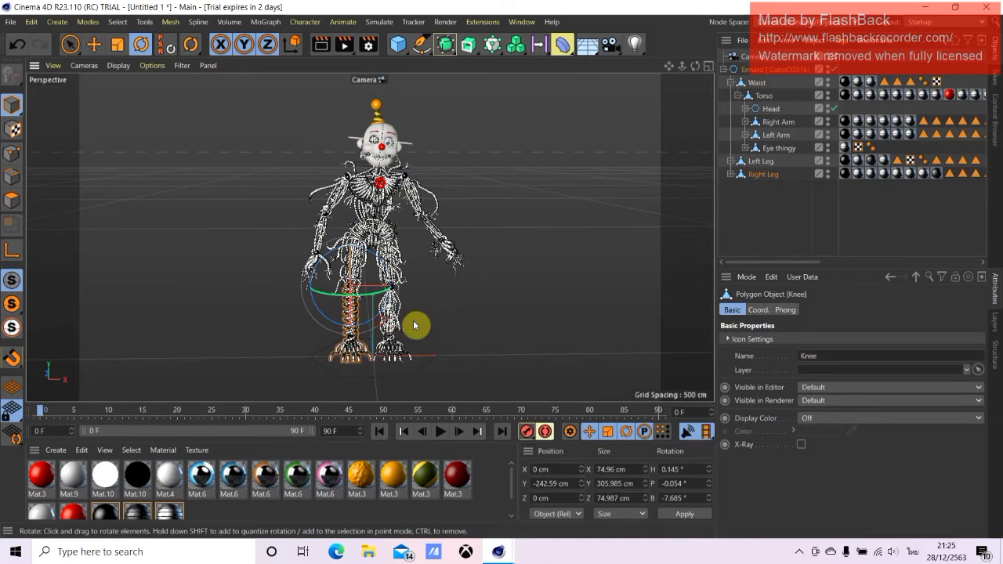
- Clear the selection and preview a render of the posed Ennard
click(529, 307)
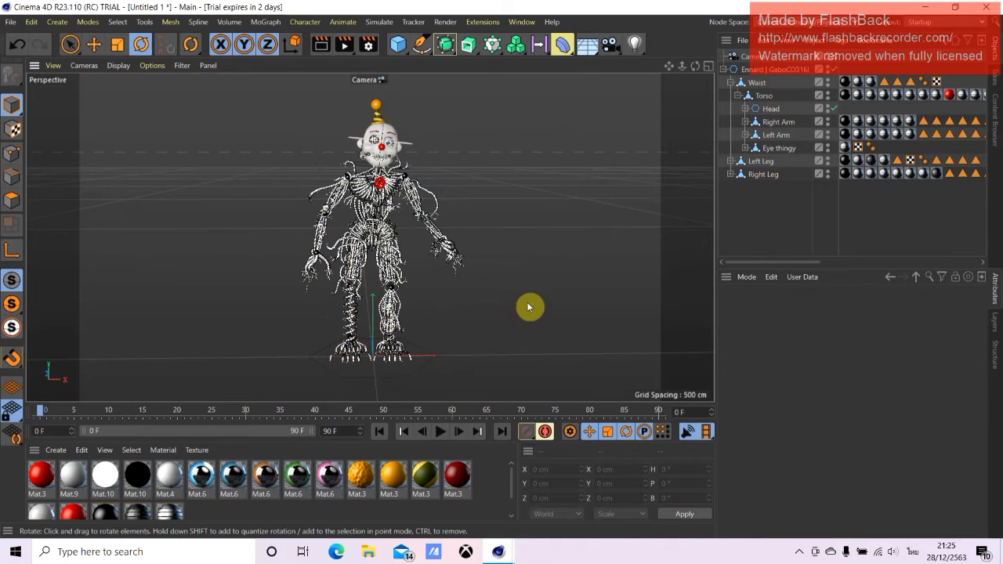
click(320, 44)
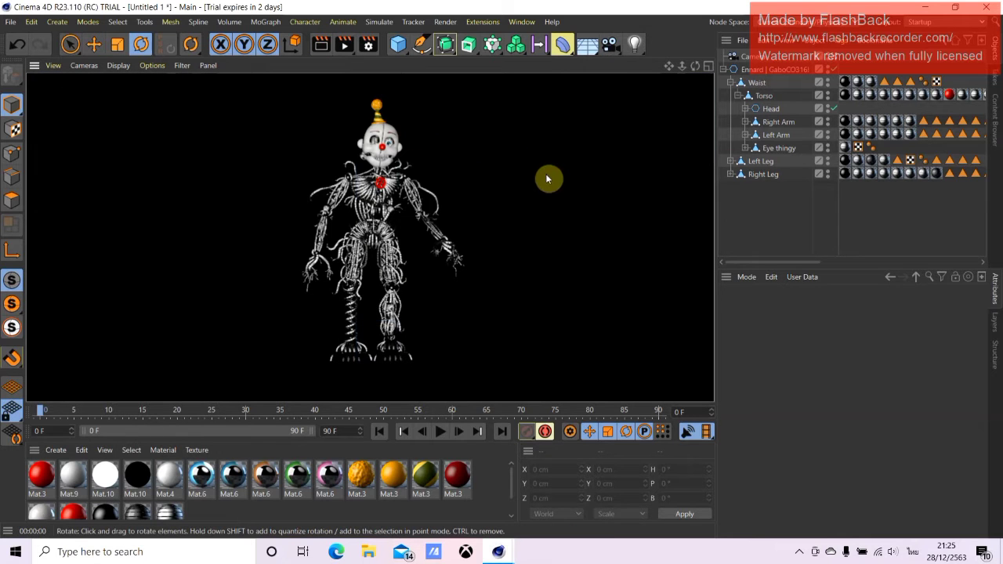
click(580, 165)
- Add a Cube primitive to the scene from the default camera view
click(835, 64)
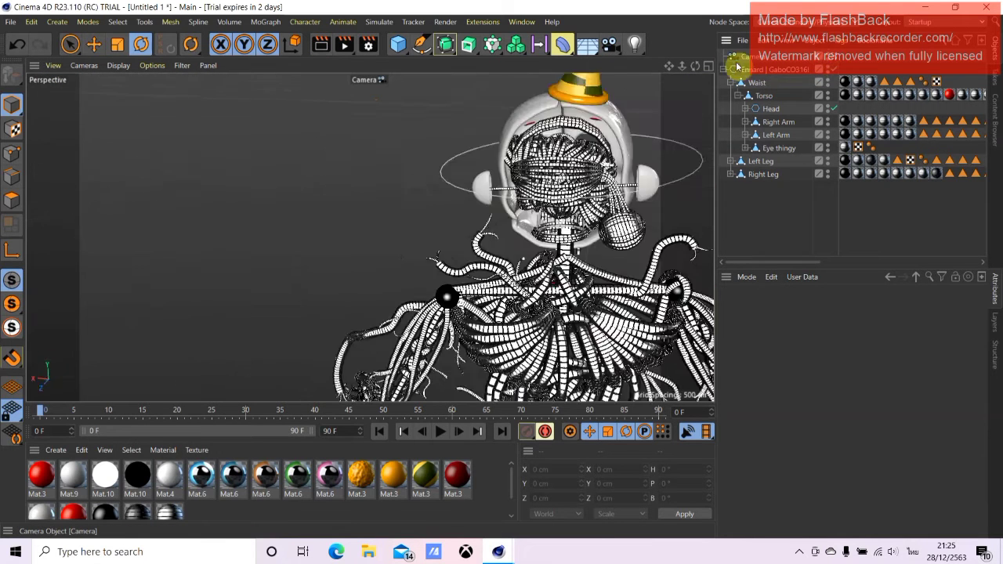
click(400, 44)
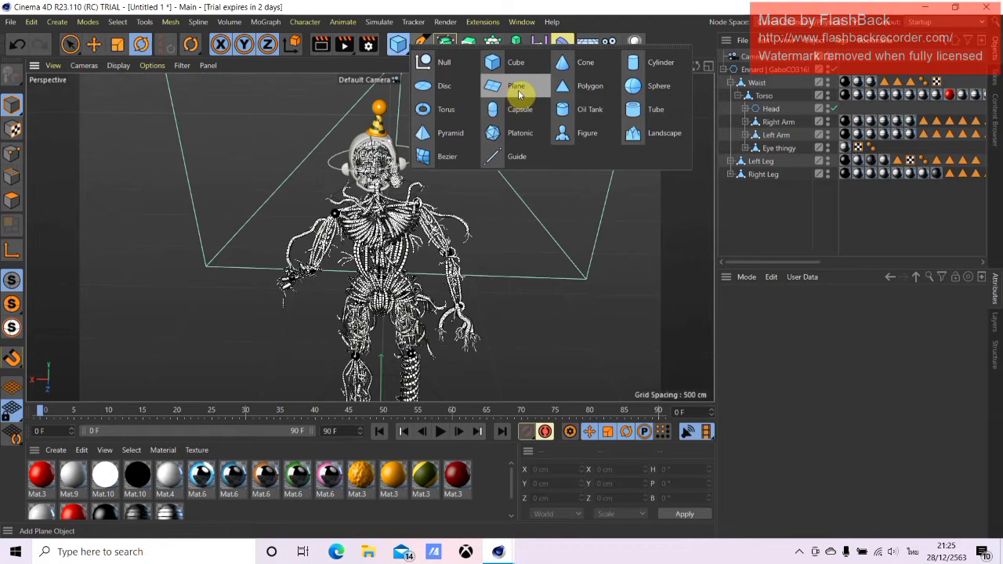
click(511, 63)
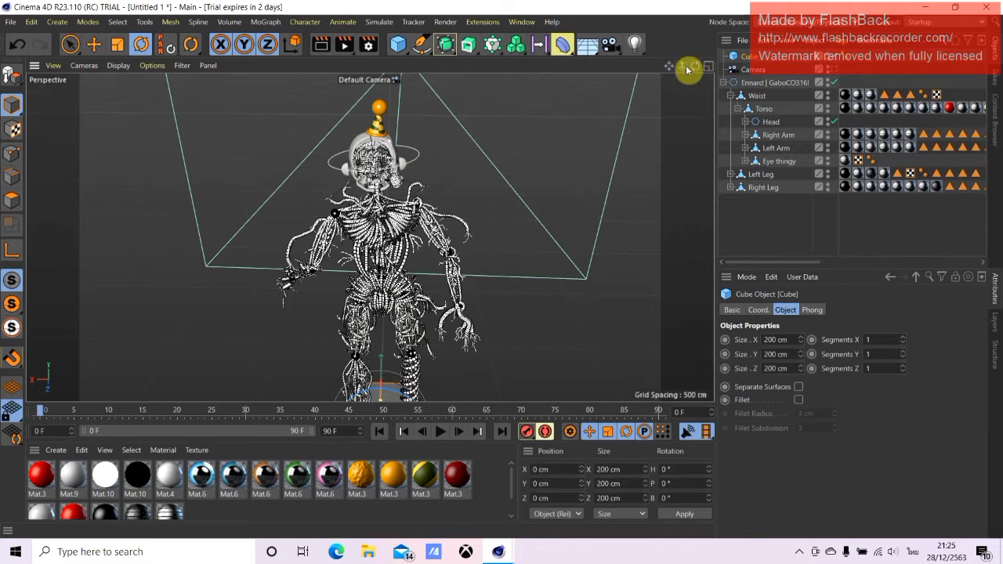
mouse_move(682, 69)
mouse_down()
mouse_move(682, 78)
mouse_move(679, 67)
mouse_move(658, 69)
mouse_up()
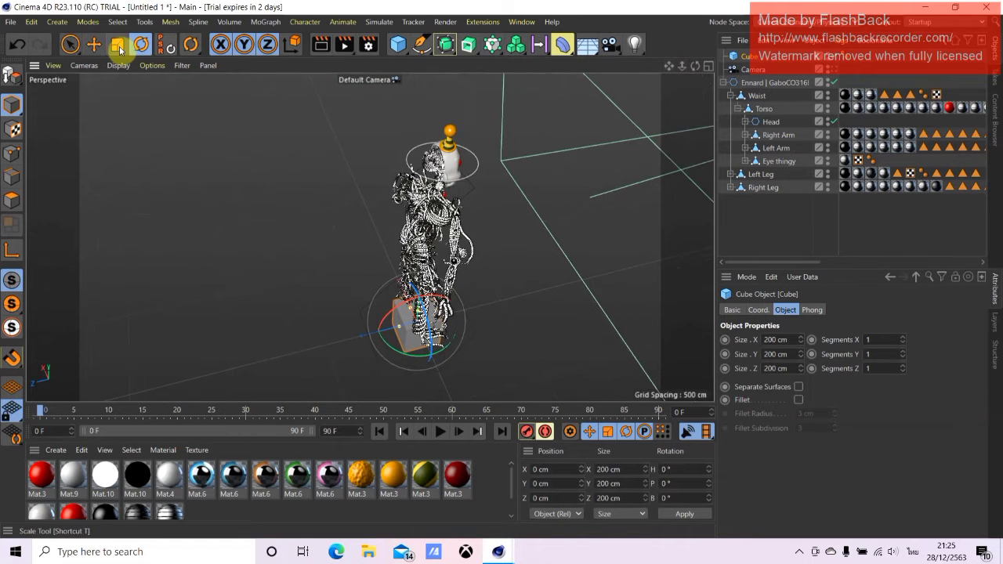
- Move the cube behind Ennard and stretch it to 1561.219 cm tall
click(94, 43)
drag(352, 338, 247, 352)
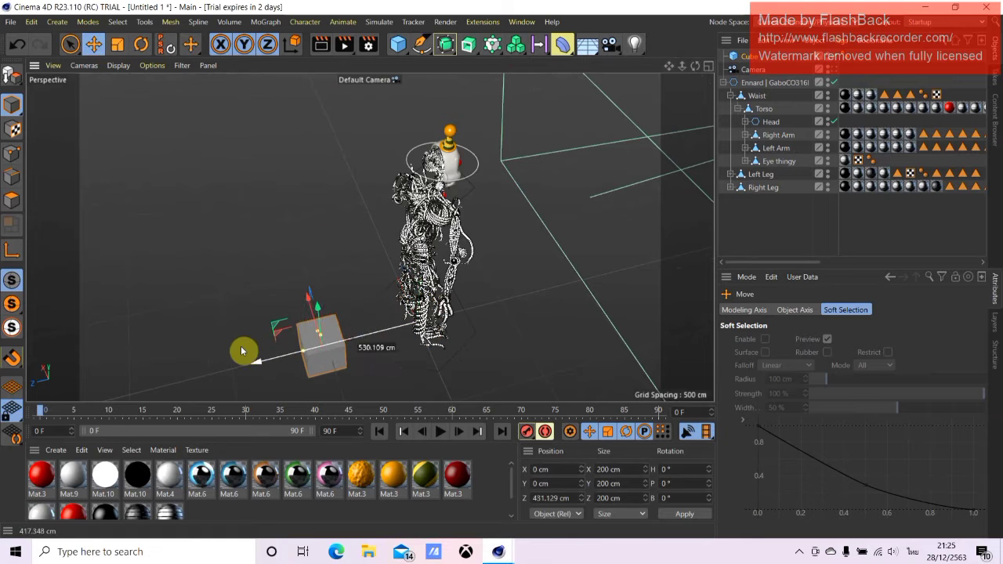
drag(312, 342, 297, 196)
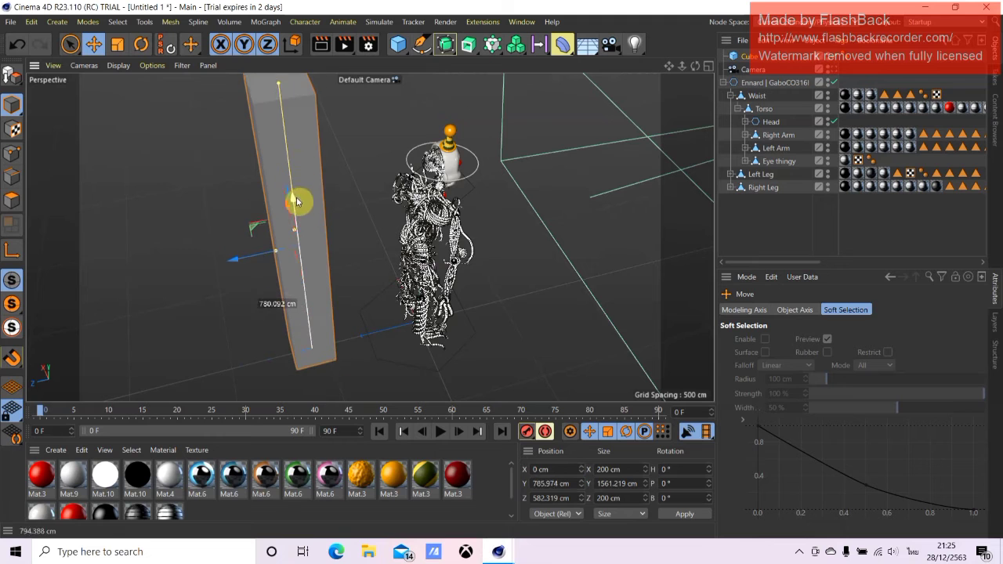
click(835, 70)
click(709, 65)
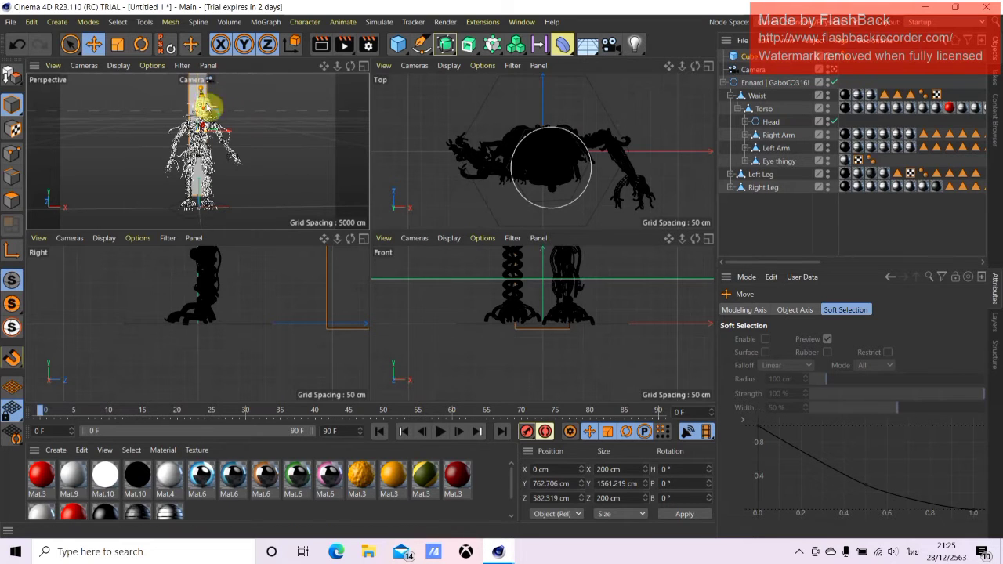
- Raise the backdrop cube slightly and widen it to 2748.368 cm across the scene
drag(321, 240, 197, 324)
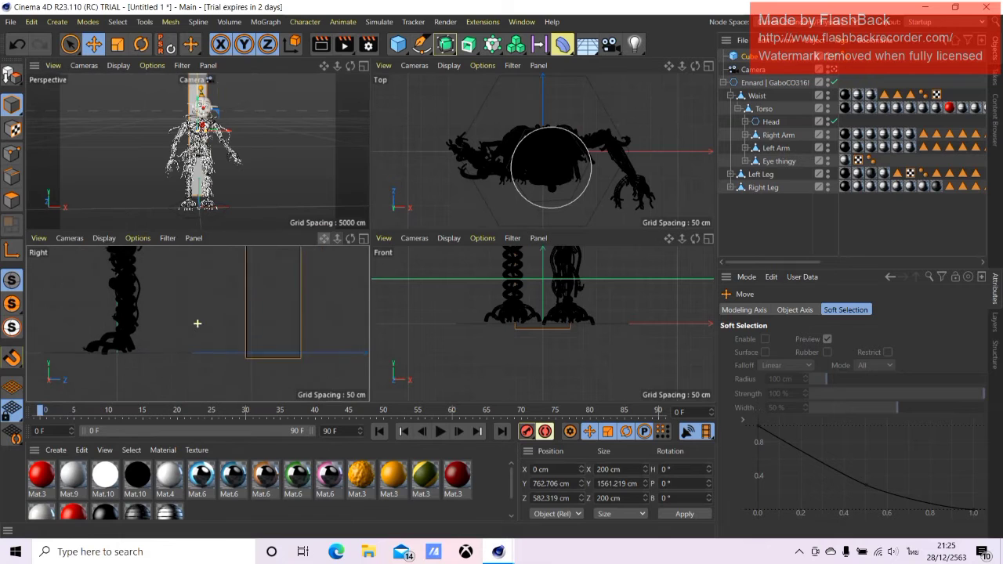
drag(199, 106, 202, 104)
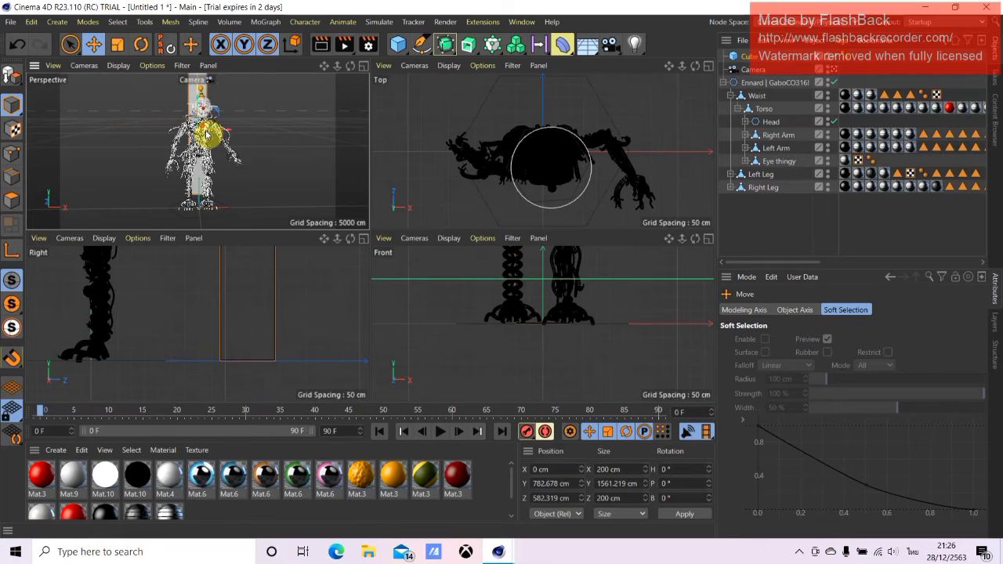
drag(207, 134, 310, 149)
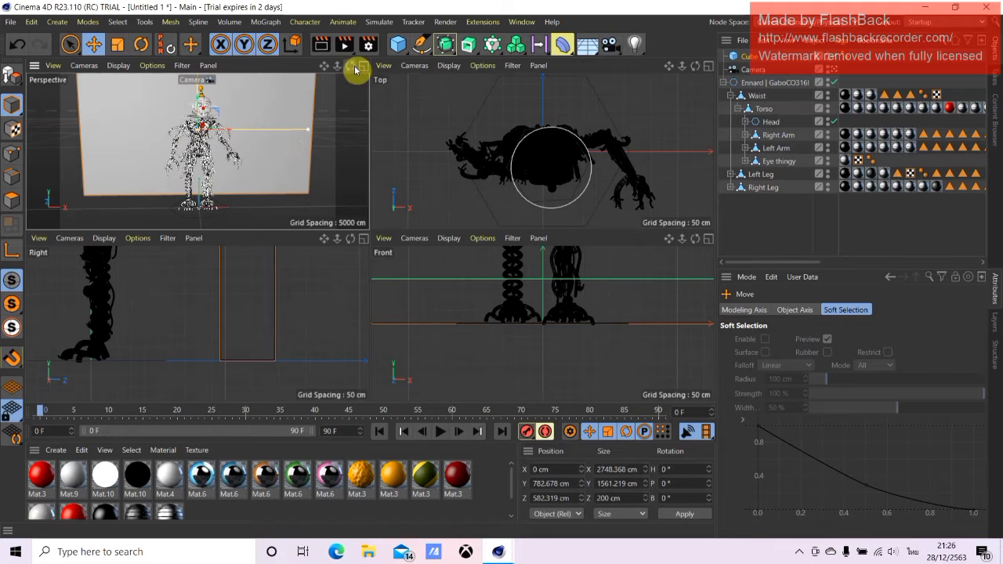
click(832, 69)
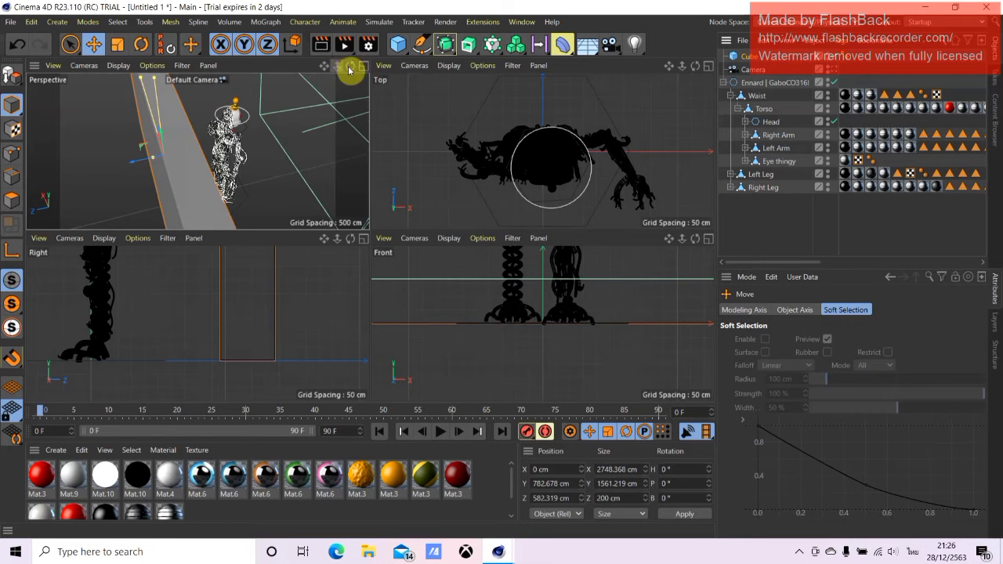
drag(349, 70, 329, 70)
click(402, 47)
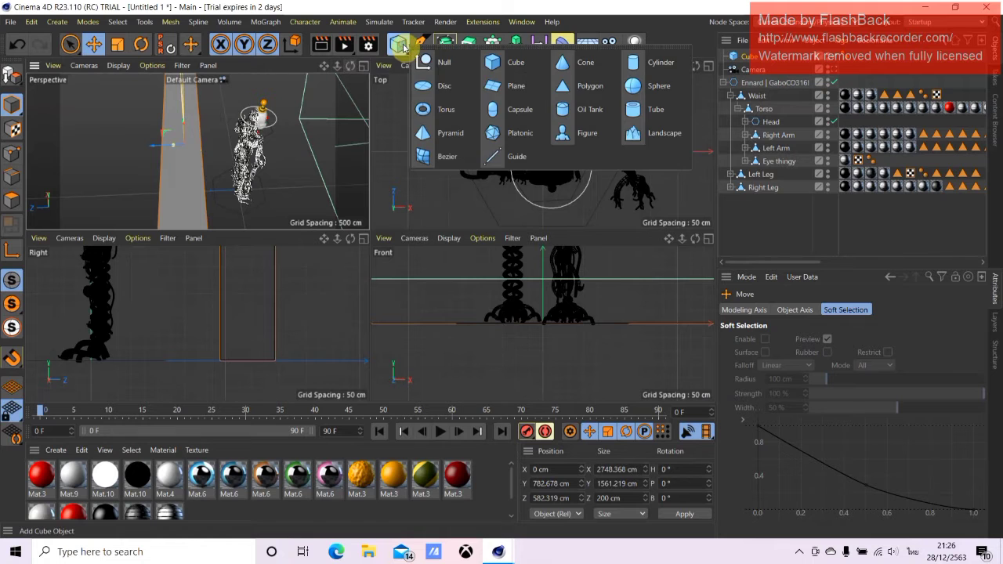
- Add a Plane floor under Ennard sized 2695.479 cm wide by 1237.521 cm deep
click(531, 88)
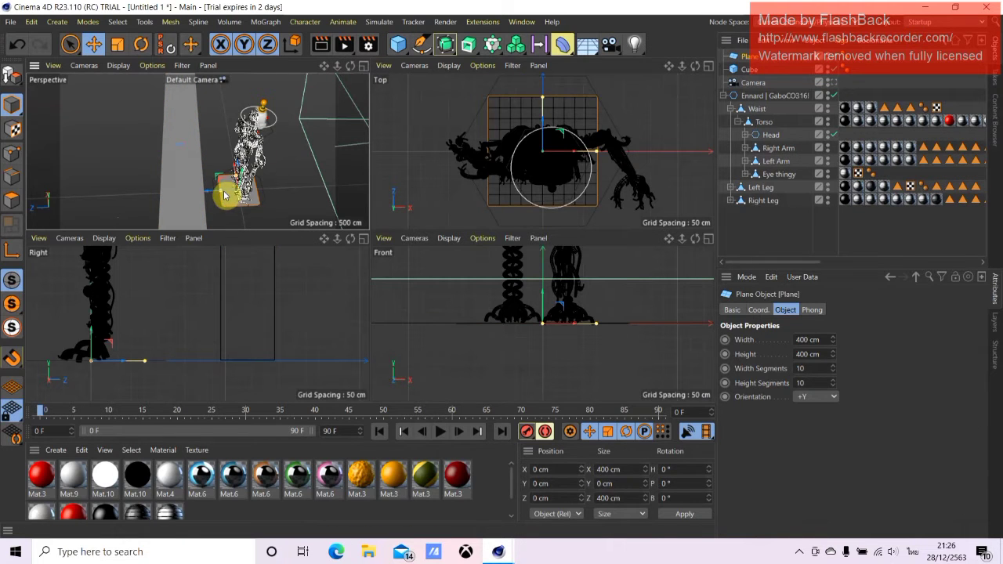
mouse_move(220, 196)
mouse_down()
mouse_move(235, 180)
mouse_move(234, 135)
mouse_up()
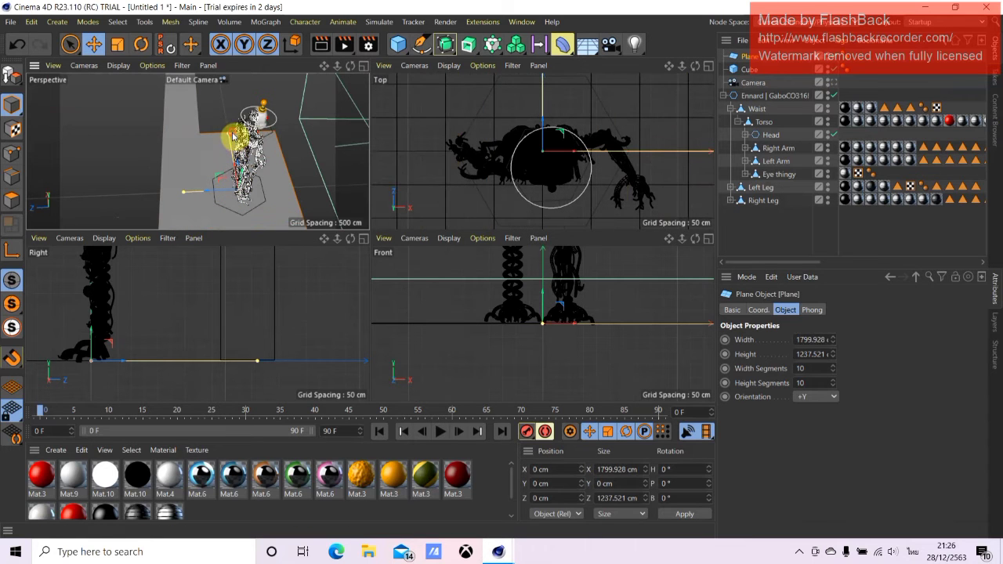
click(834, 82)
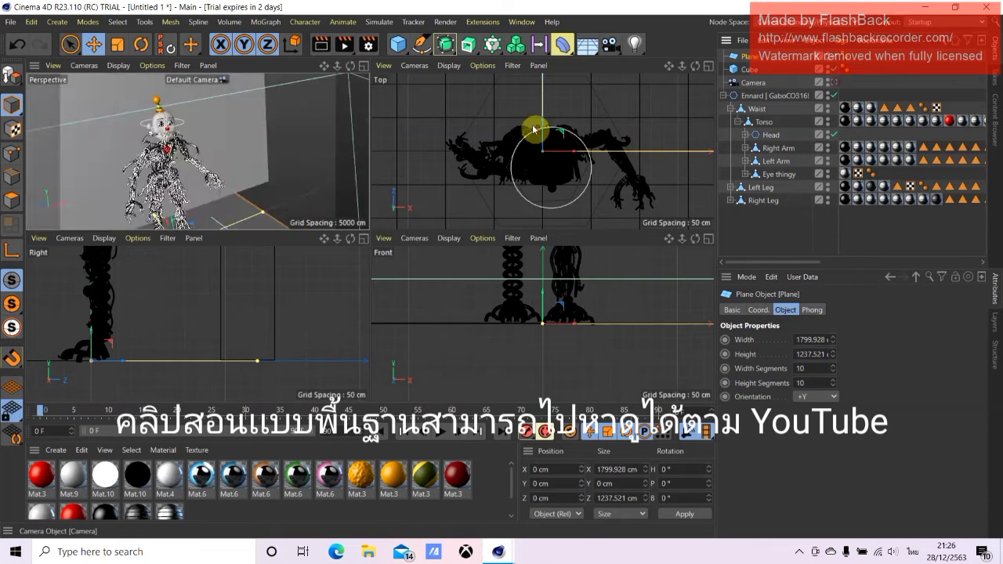
drag(283, 213, 326, 230)
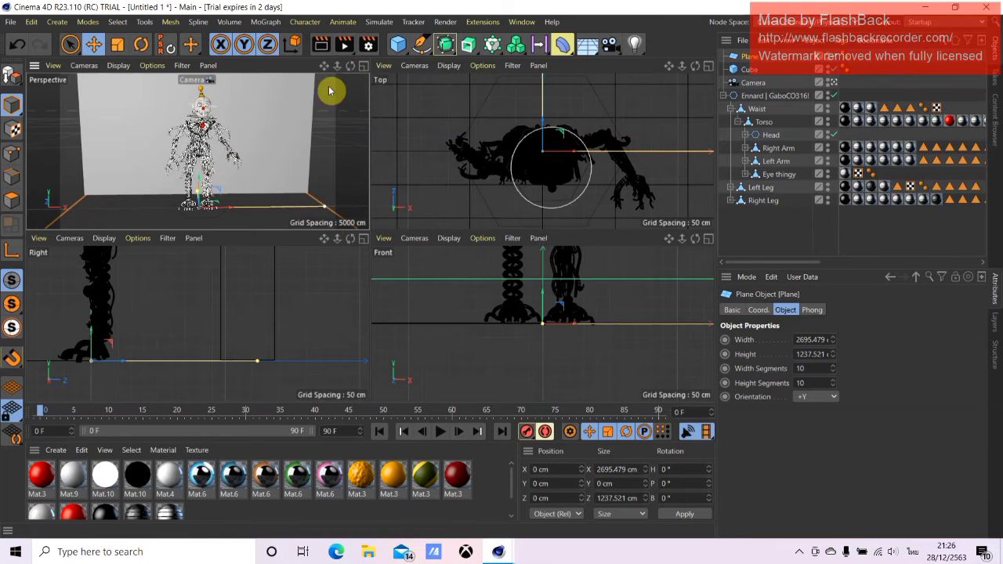
click(364, 66)
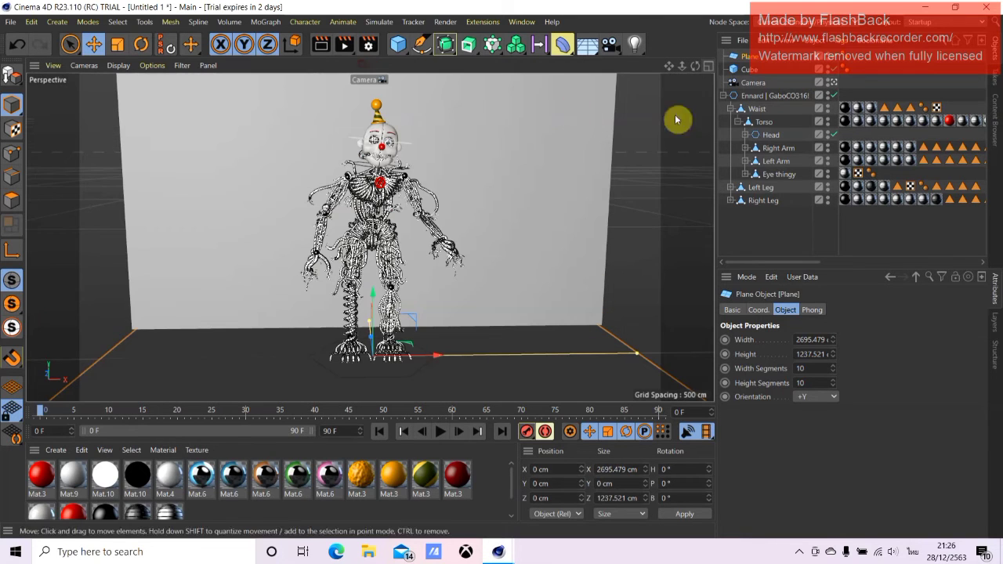
click(833, 83)
drag(698, 69, 679, 63)
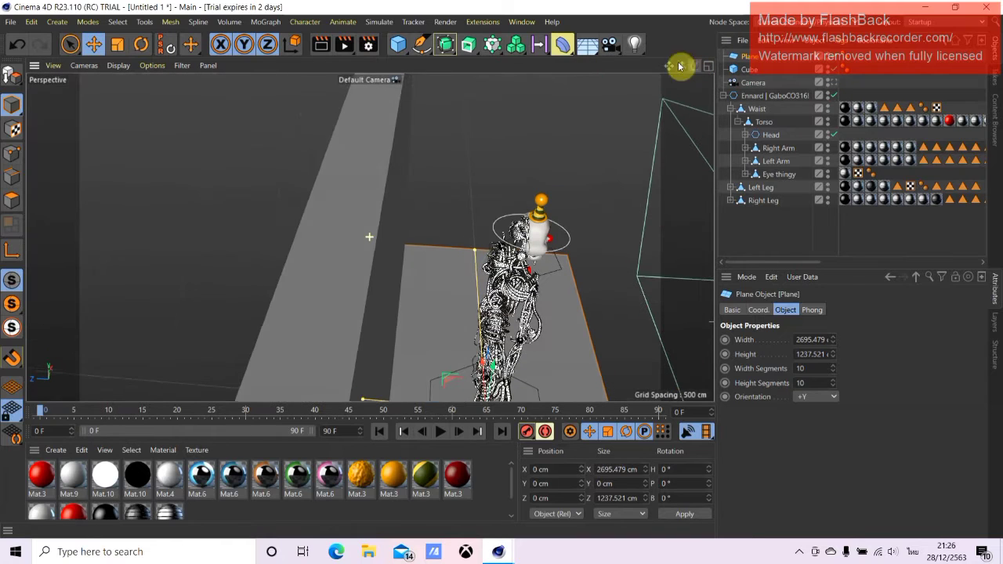
click(643, 47)
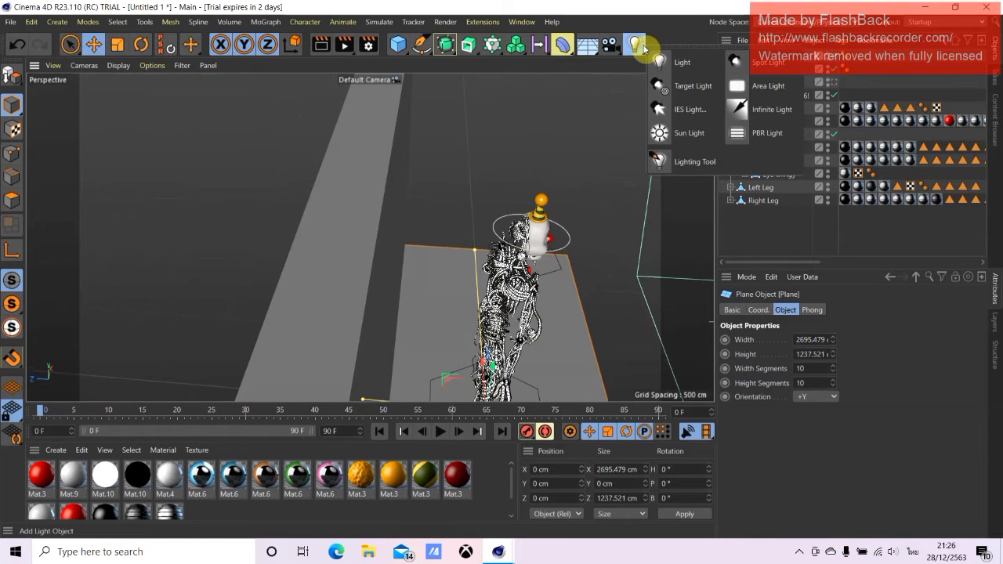
- Add an Omni Light and place it at X -375.714, Y 972.112, Z -484.283 cm
click(673, 66)
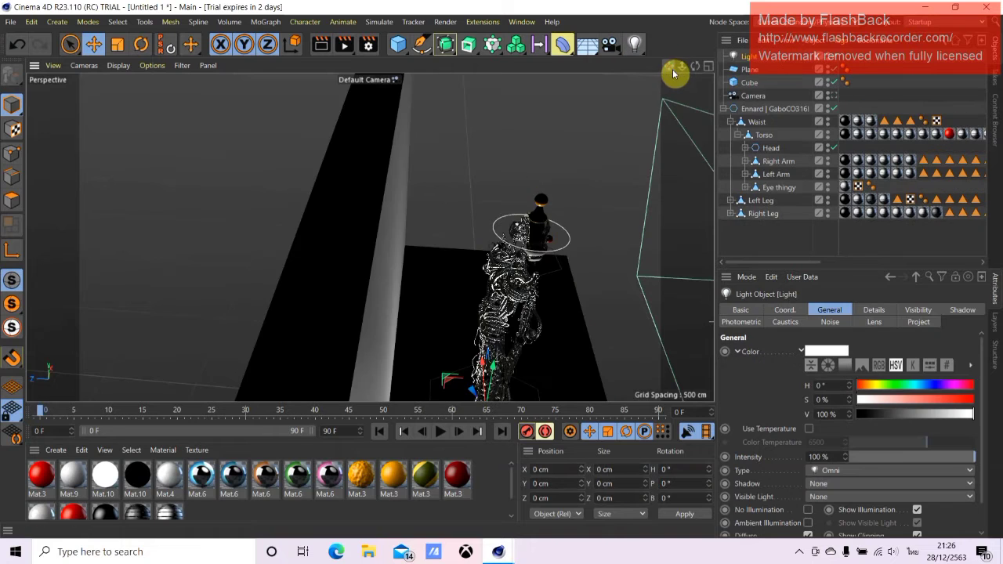
mouse_move(697, 68)
mouse_down()
mouse_move(337, 348)
mouse_move(275, 210)
mouse_move(443, 157)
mouse_move(442, 116)
mouse_up()
click(831, 98)
click(831, 98)
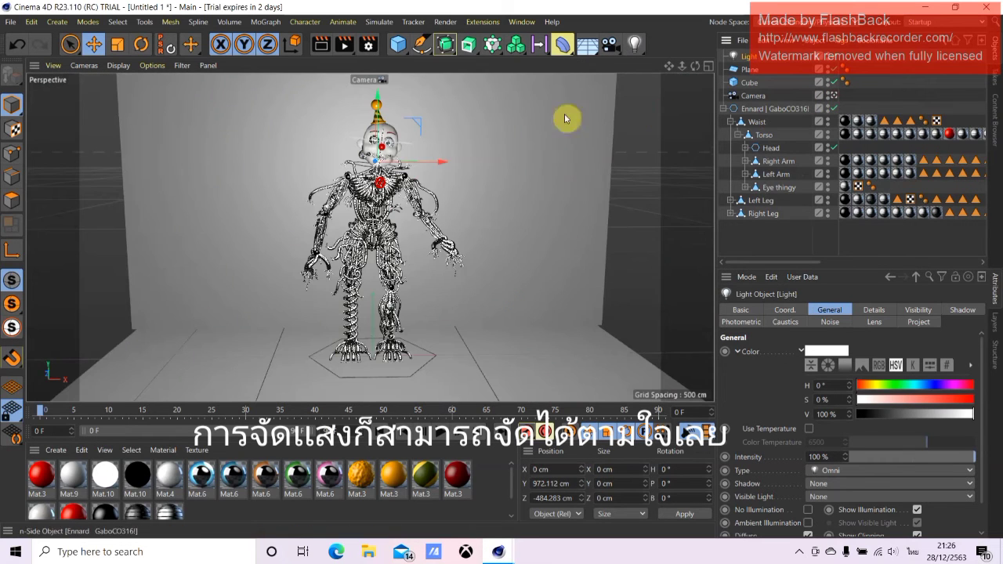
mouse_move(455, 165)
mouse_down()
mouse_move(525, 176)
mouse_move(337, 174)
mouse_up()
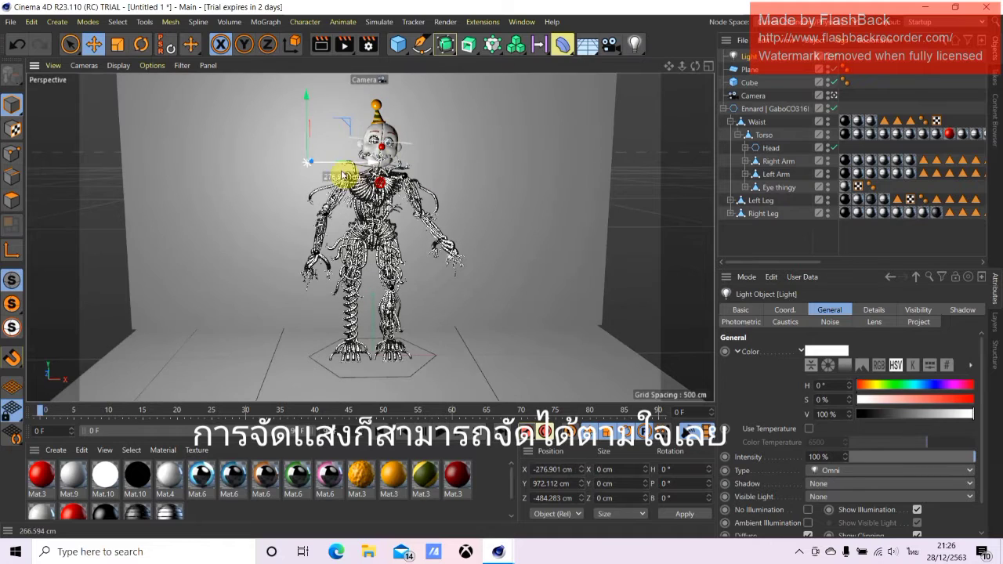
- Preview the lit render without shadows, then select the floor plane and the light
click(318, 46)
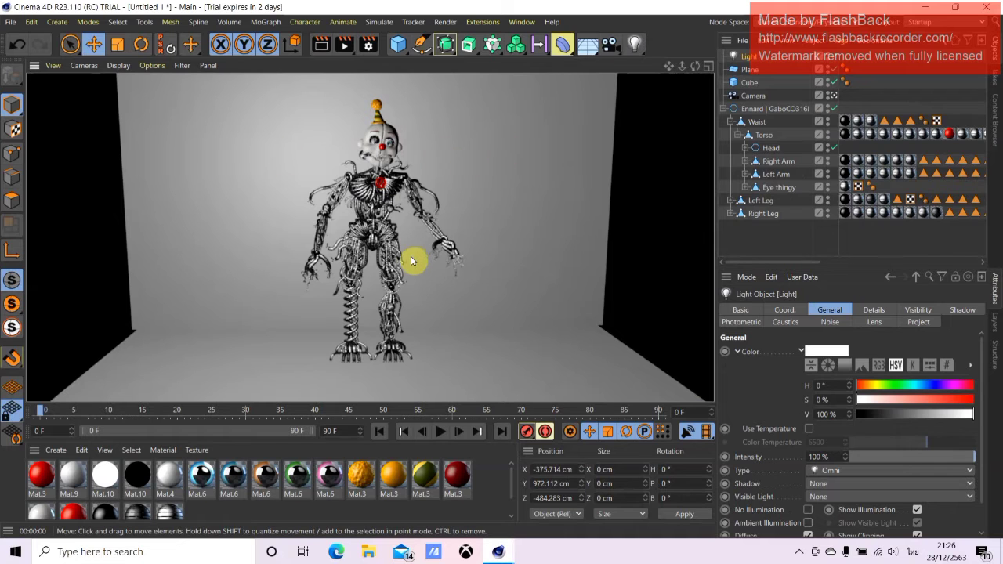
click(651, 204)
click(566, 352)
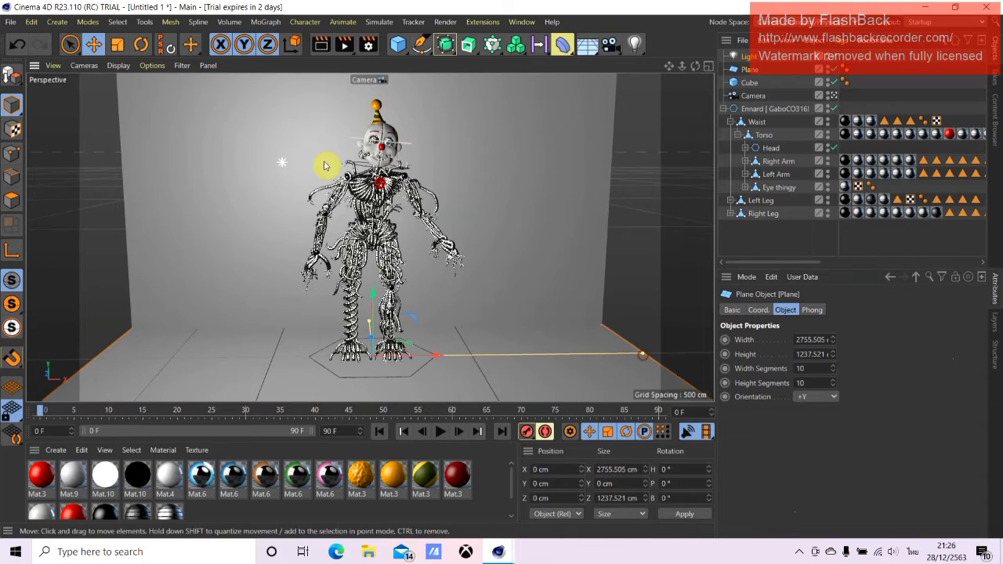
click(279, 164)
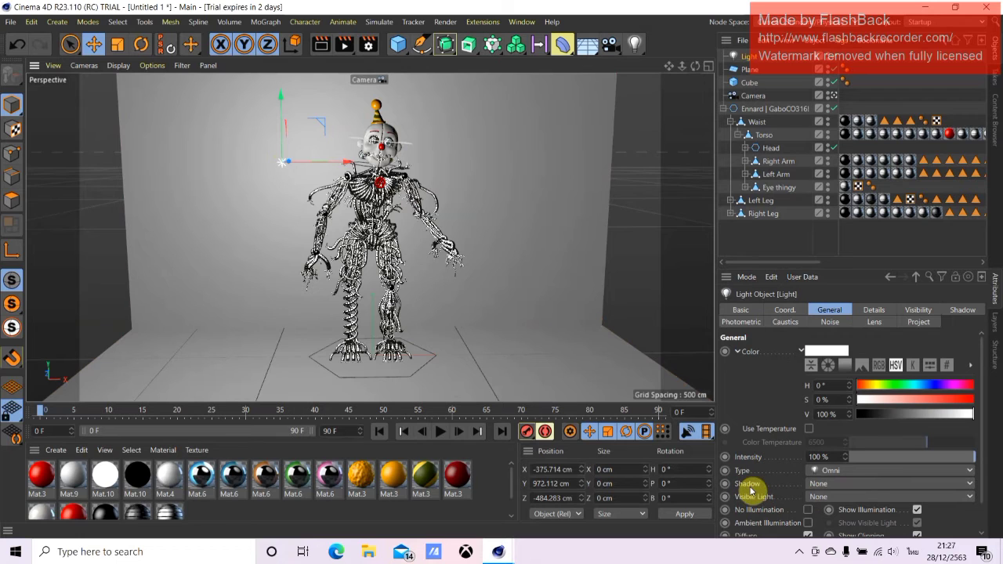
- Switch the omni light's shadow to Shadow Maps (Soft) and test-render Ennard's shadow on the backdrop
click(823, 485)
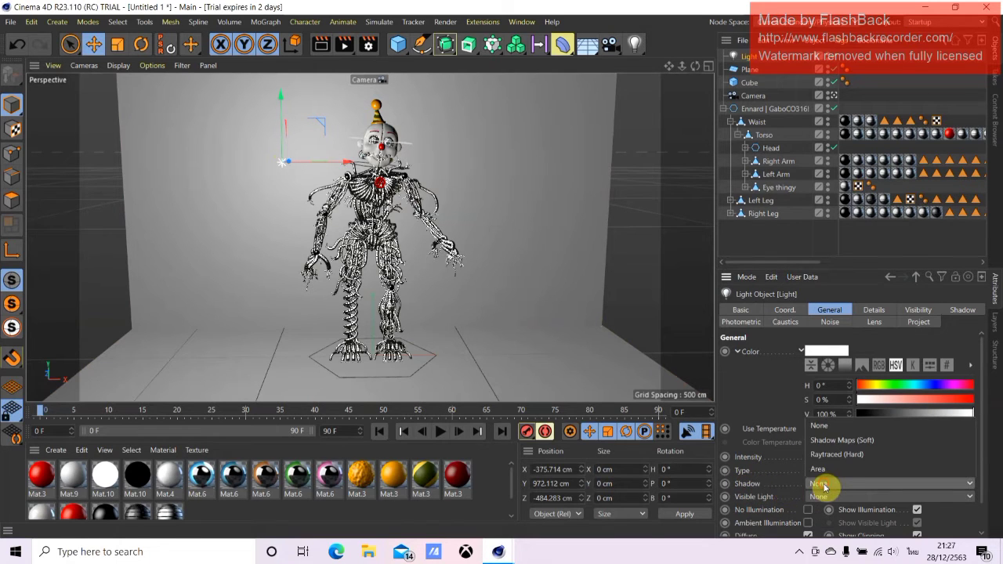
click(853, 442)
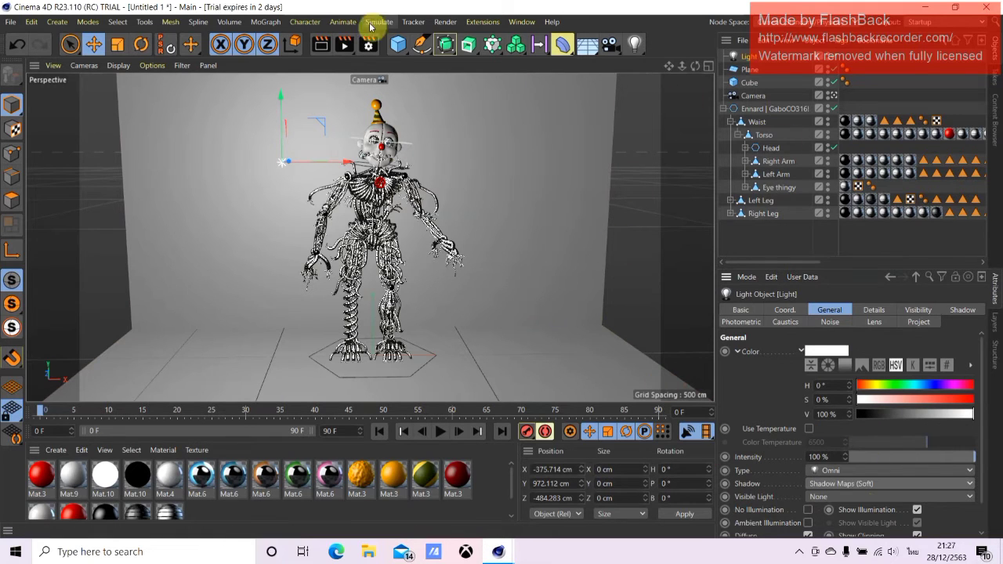
click(319, 47)
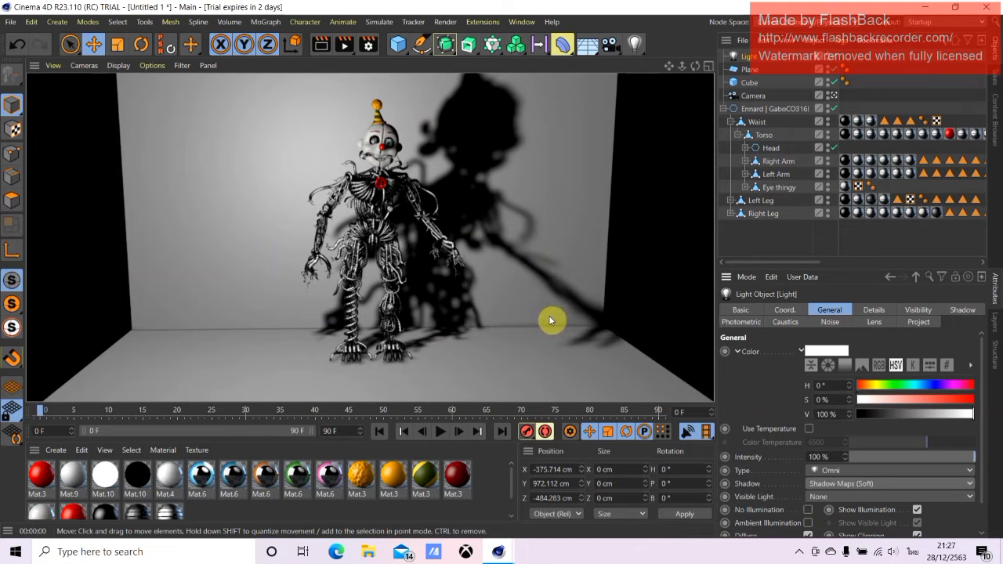
click(674, 168)
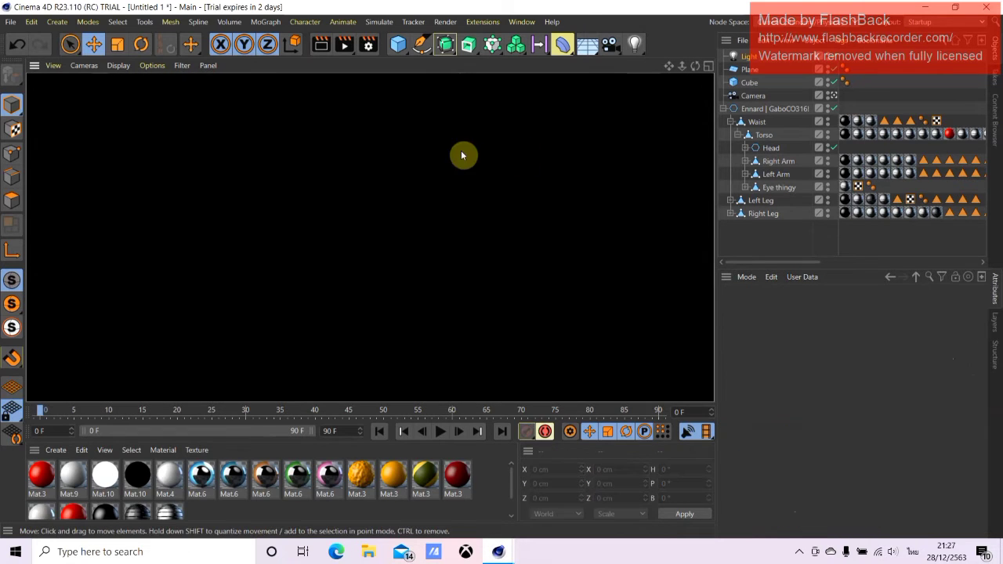
click(272, 141)
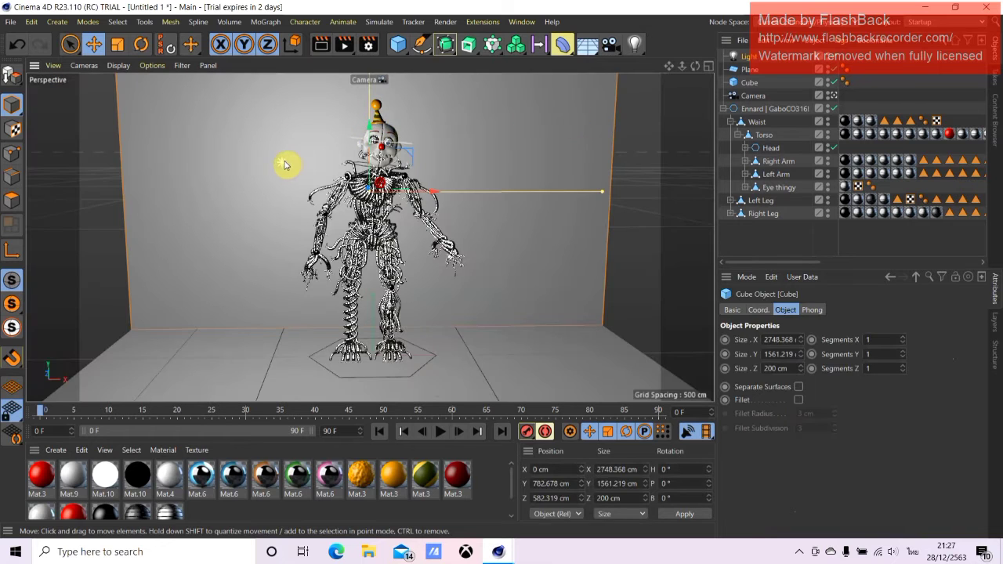
- Drag the light back to Z -903.918 cm in the Top view and re-render the Perspective view
click(285, 164)
click(708, 66)
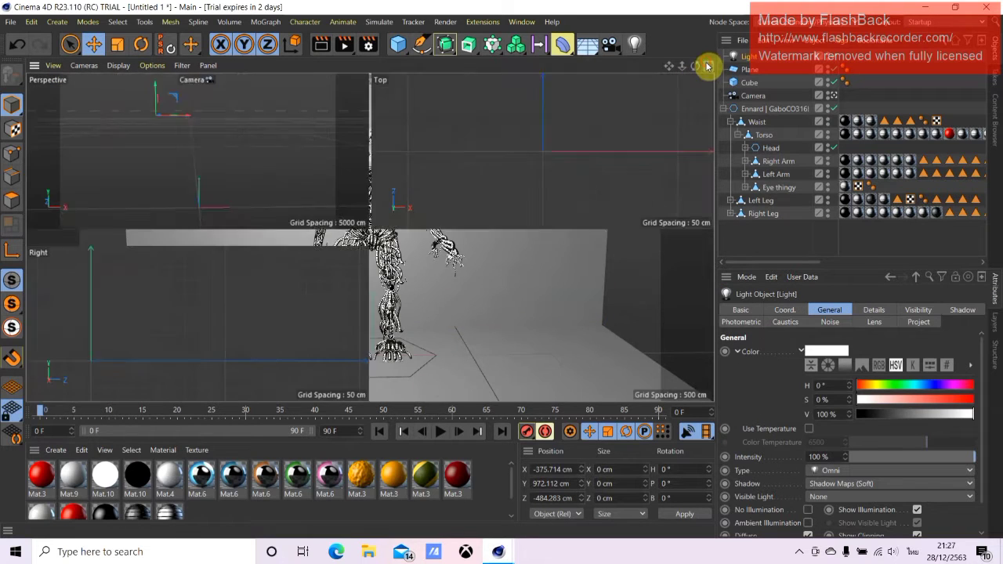
drag(682, 69, 544, 152)
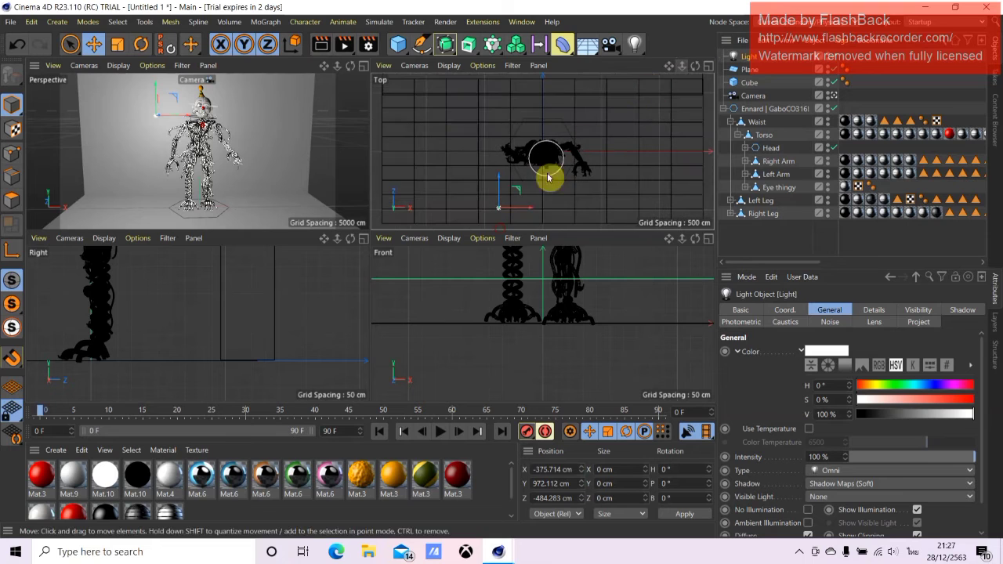
drag(504, 180, 494, 220)
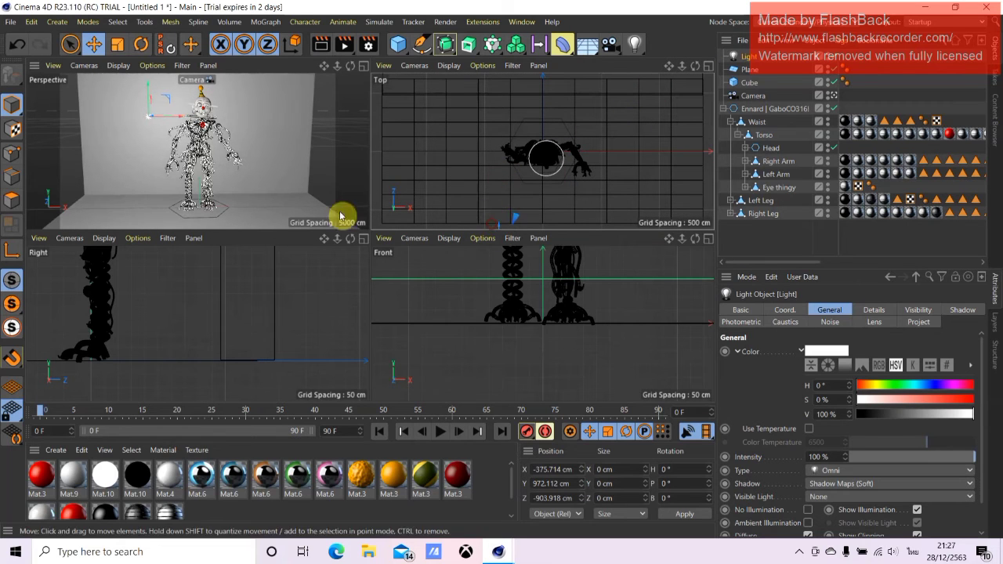
click(321, 49)
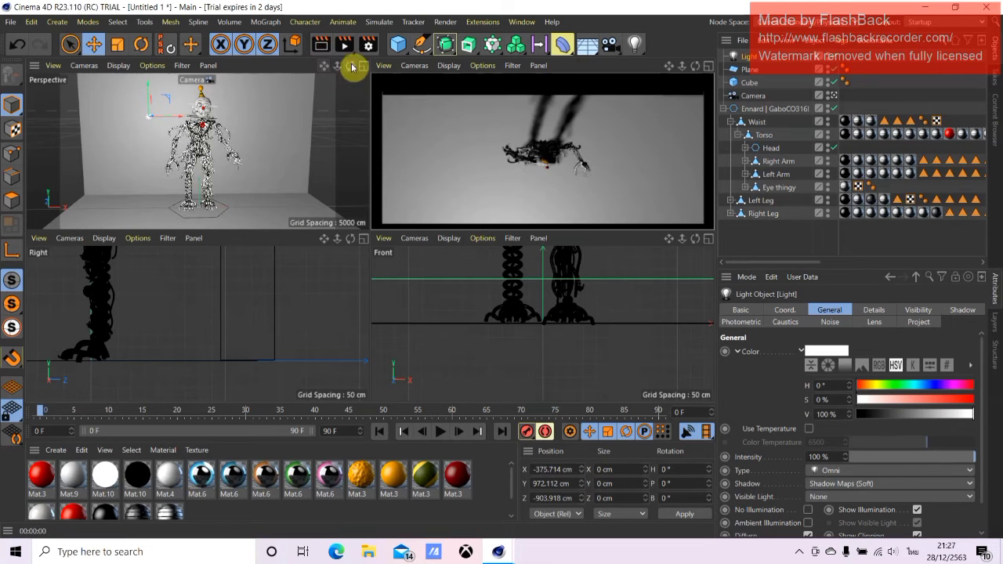
click(321, 44)
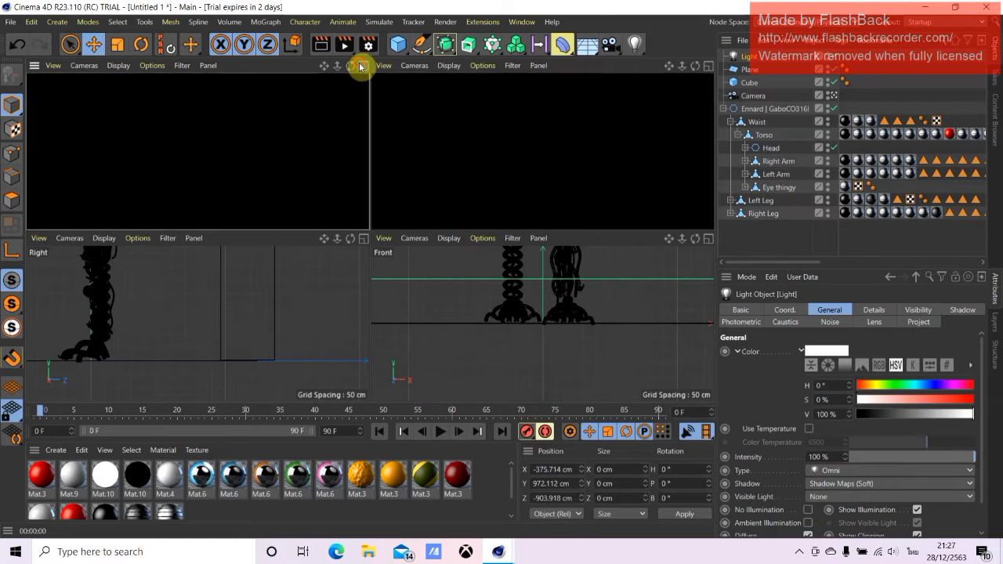
click(362, 65)
click(321, 44)
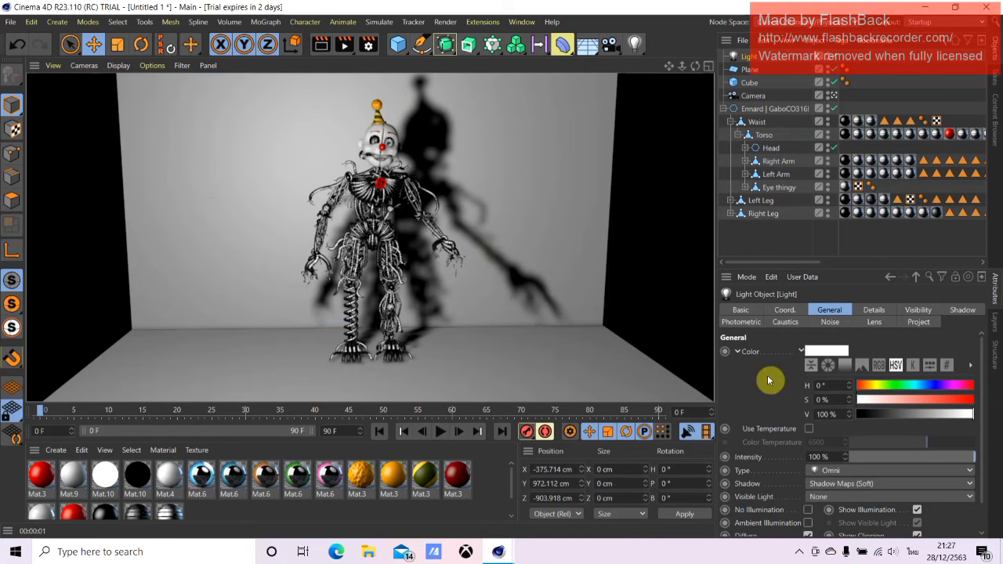
- Switch the light's shadow to Raytraced (Hard) and test-render the result
click(662, 334)
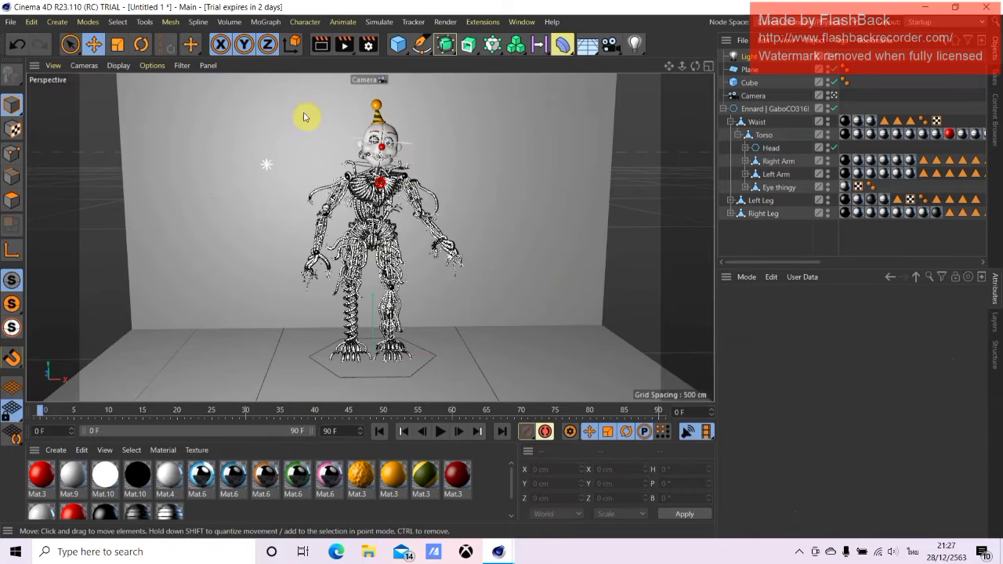
click(265, 165)
click(847, 483)
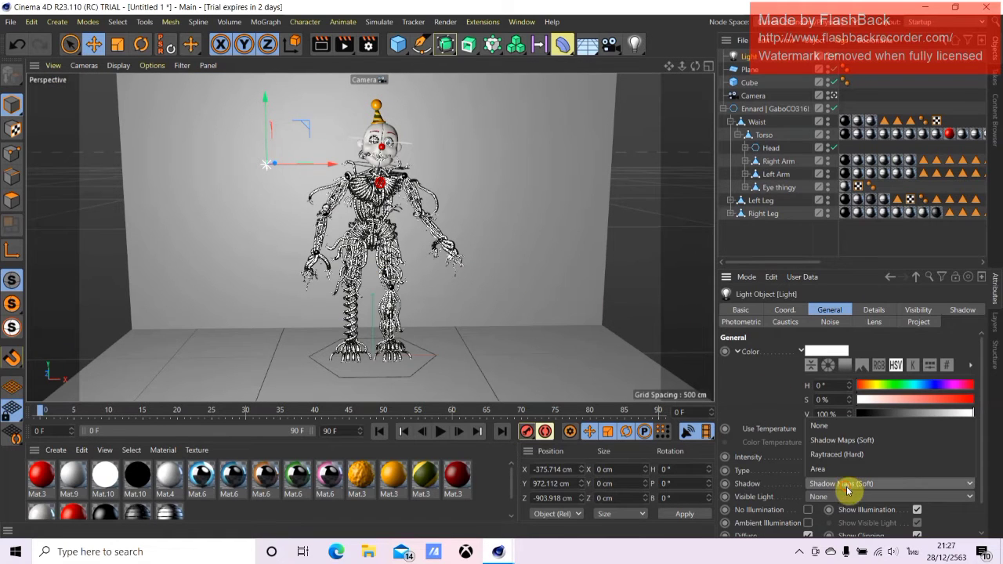
click(834, 456)
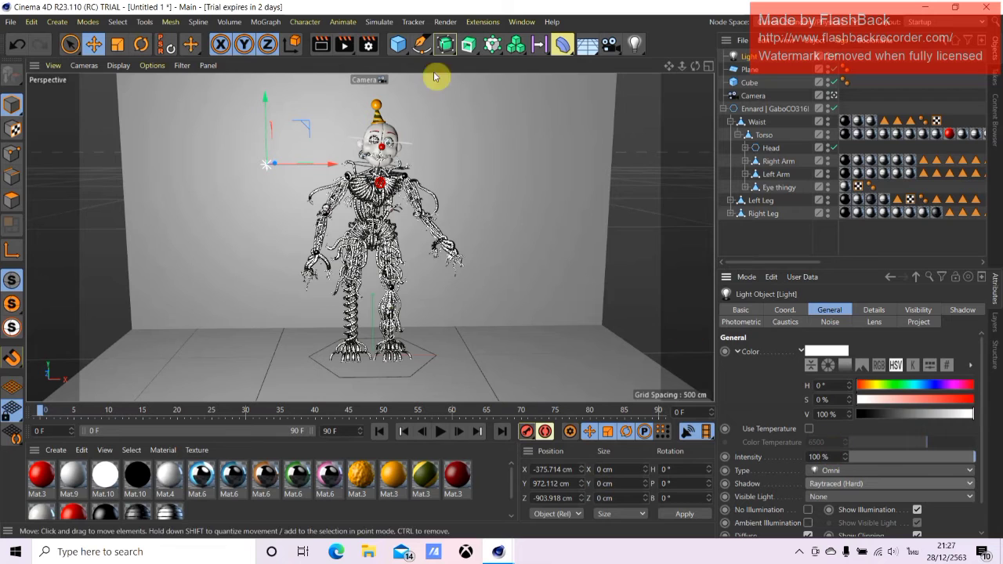
click(321, 43)
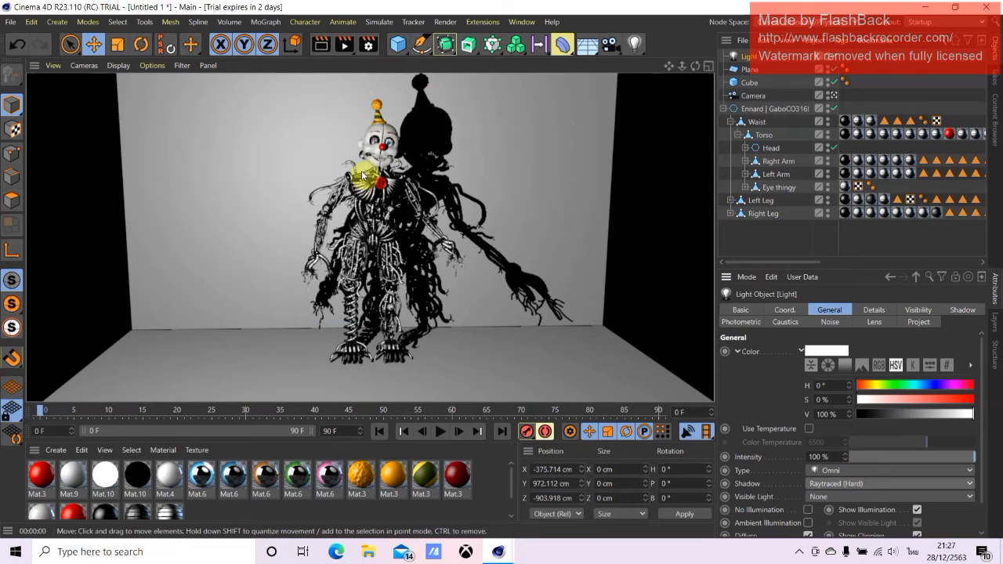
click(547, 187)
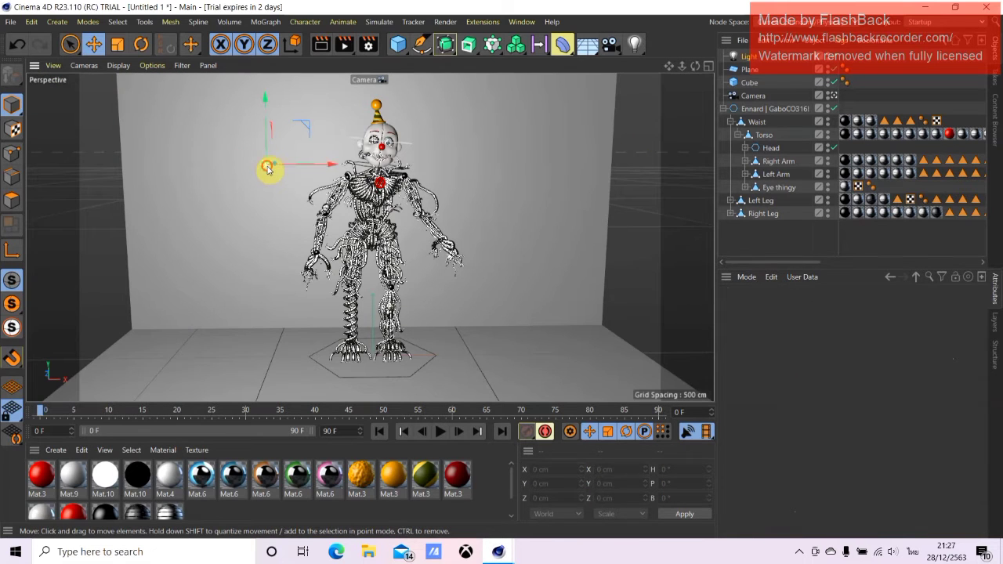
- Revert the light's shadow to Shadow Maps (Soft) and render again
click(267, 168)
click(823, 483)
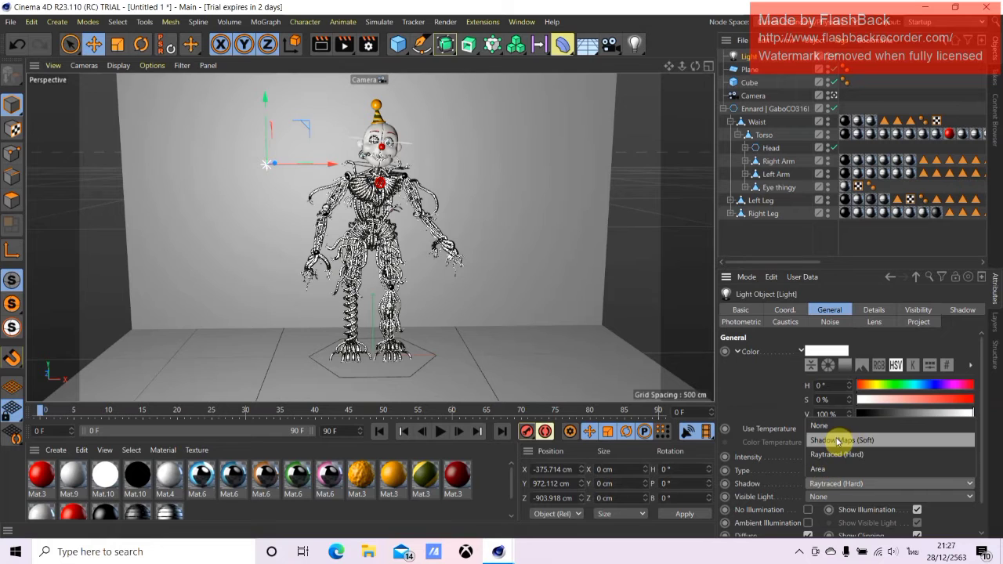
click(840, 439)
click(835, 470)
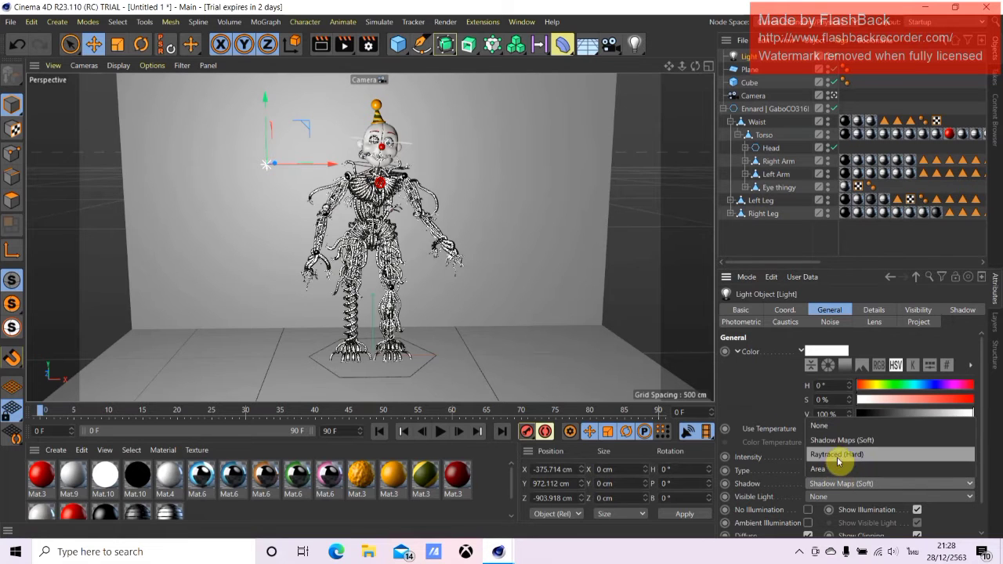
click(321, 44)
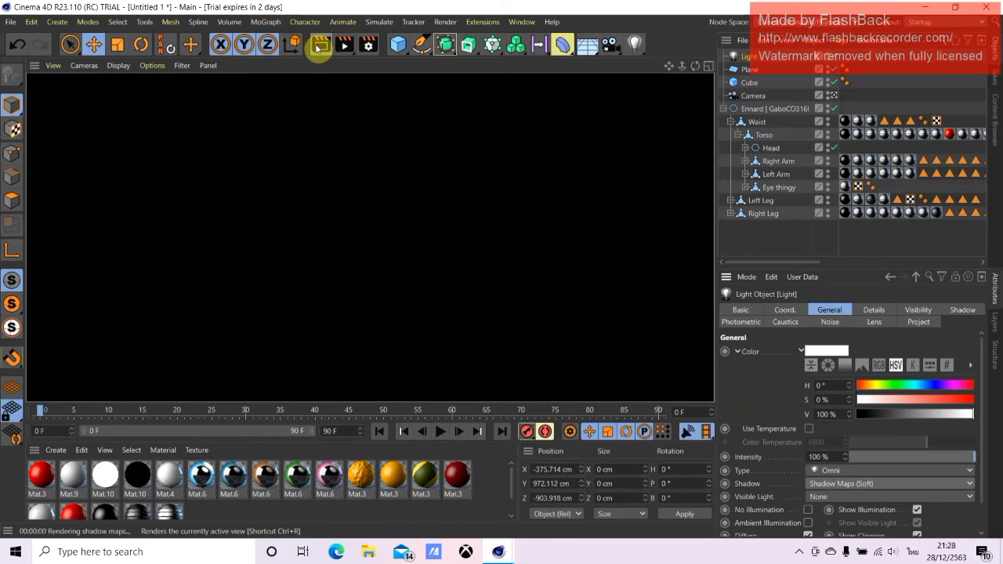
click(635, 173)
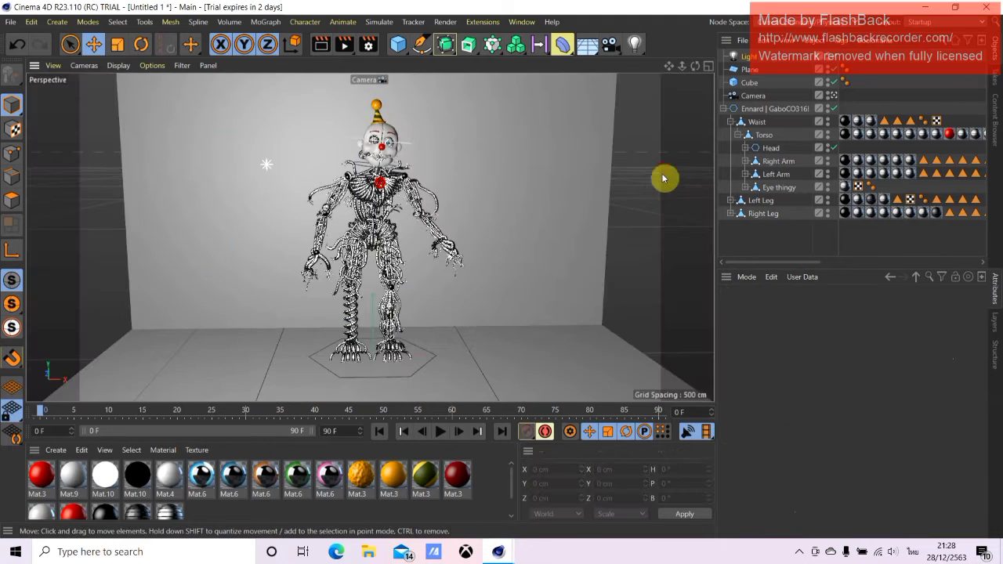
- Try Volumetric visible light, reset it to None with the Omni type kept, and re-render
click(265, 167)
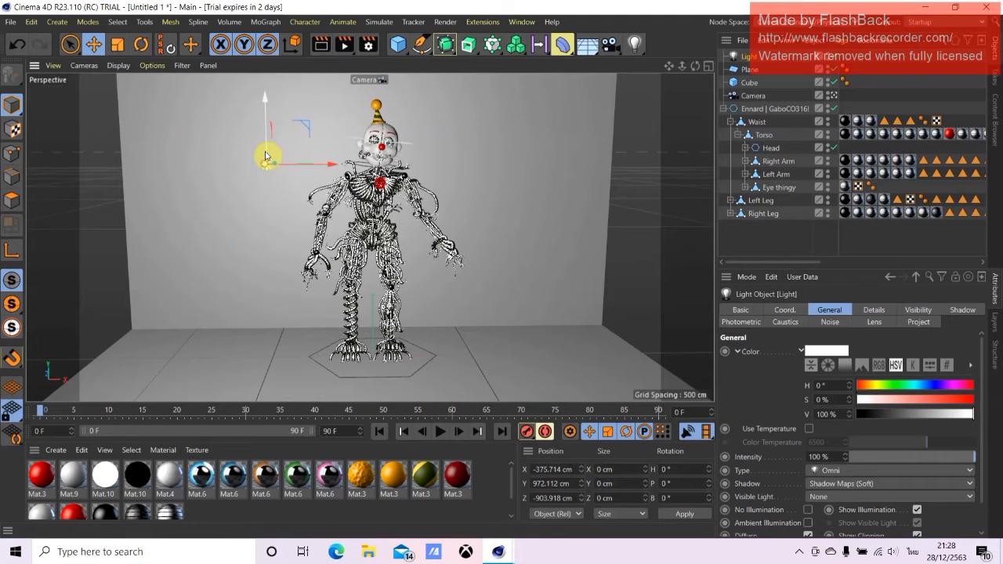
click(840, 497)
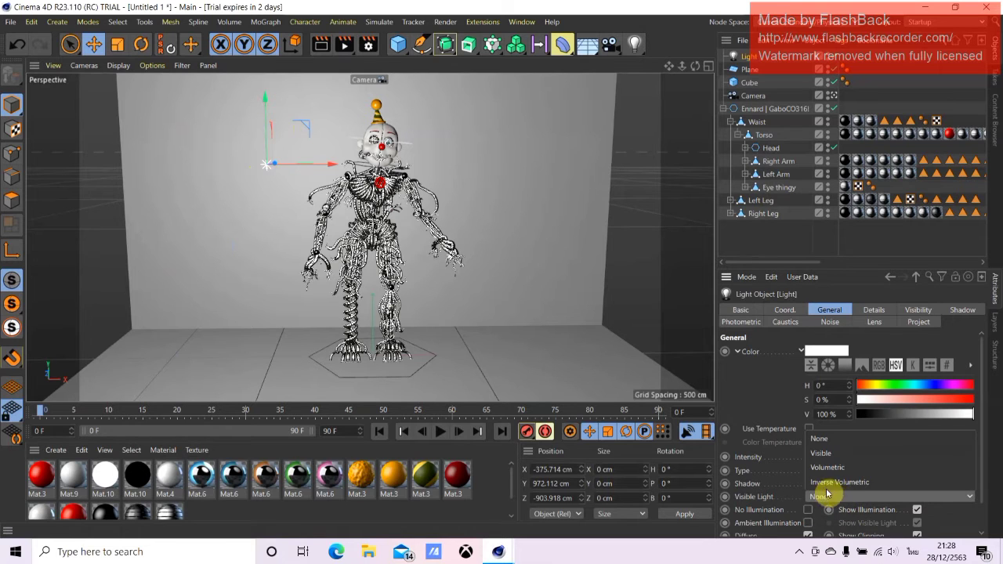
click(859, 475)
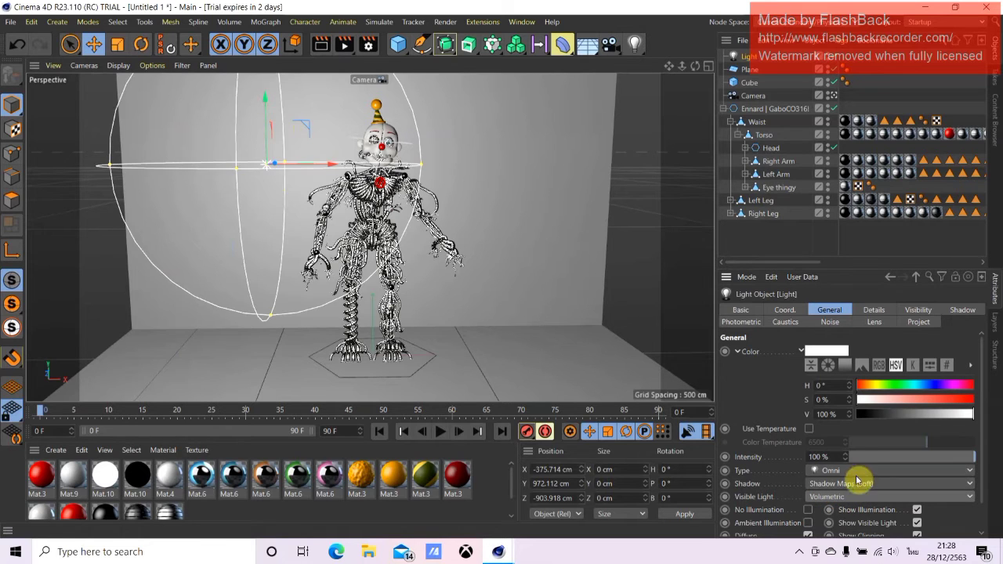
click(847, 497)
click(846, 440)
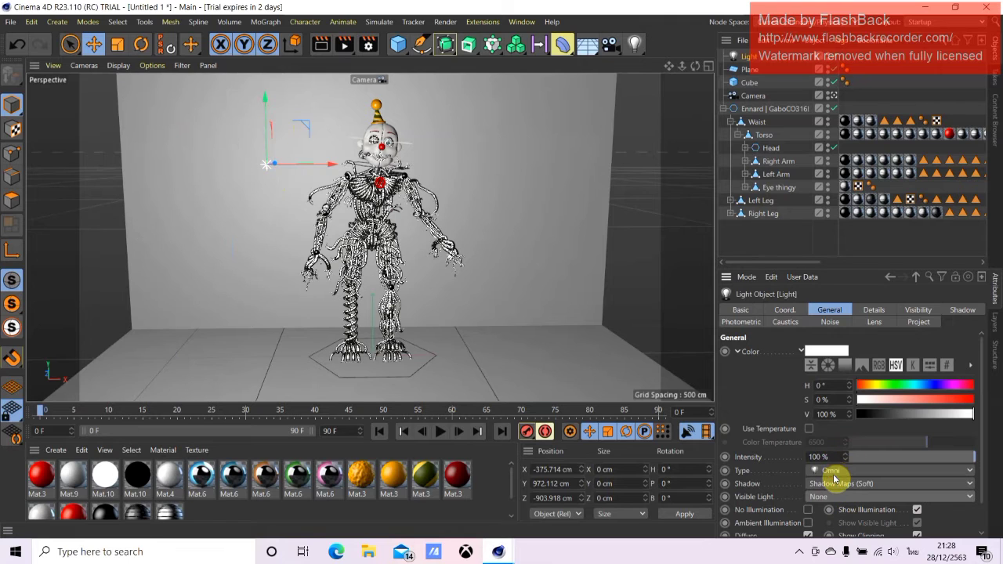
click(834, 472)
click(836, 478)
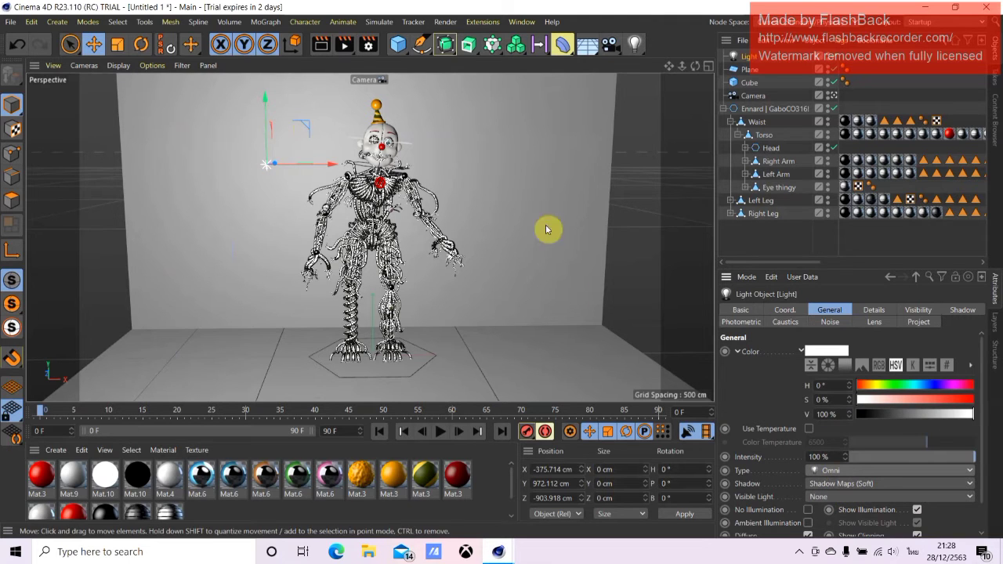
click(329, 47)
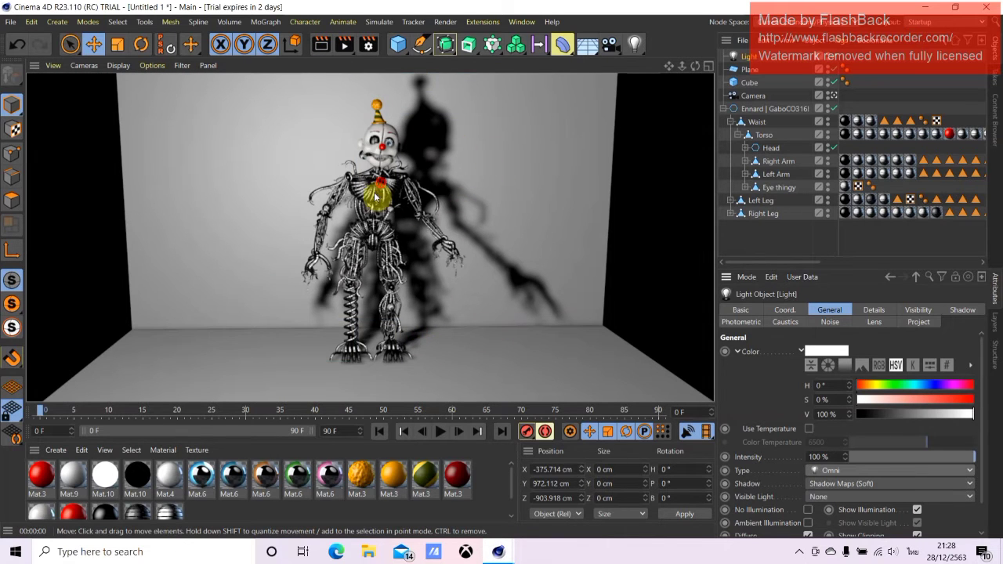
click(679, 172)
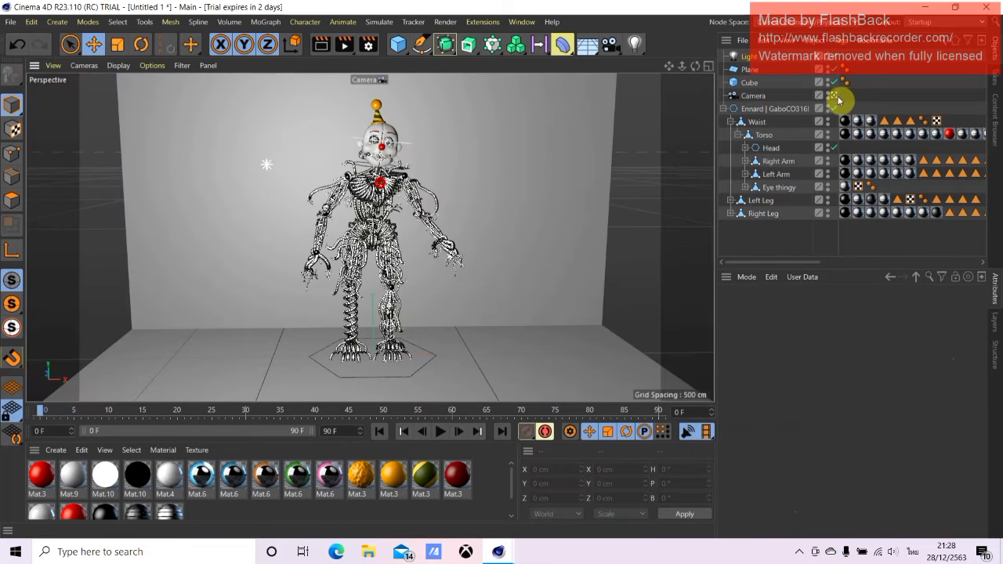
- Orbit to a side view and try lowering the floor plane, then undo that move
click(834, 96)
mouse_move(695, 66)
mouse_down()
mouse_move(369, 237)
mouse_move(501, 230)
mouse_up()
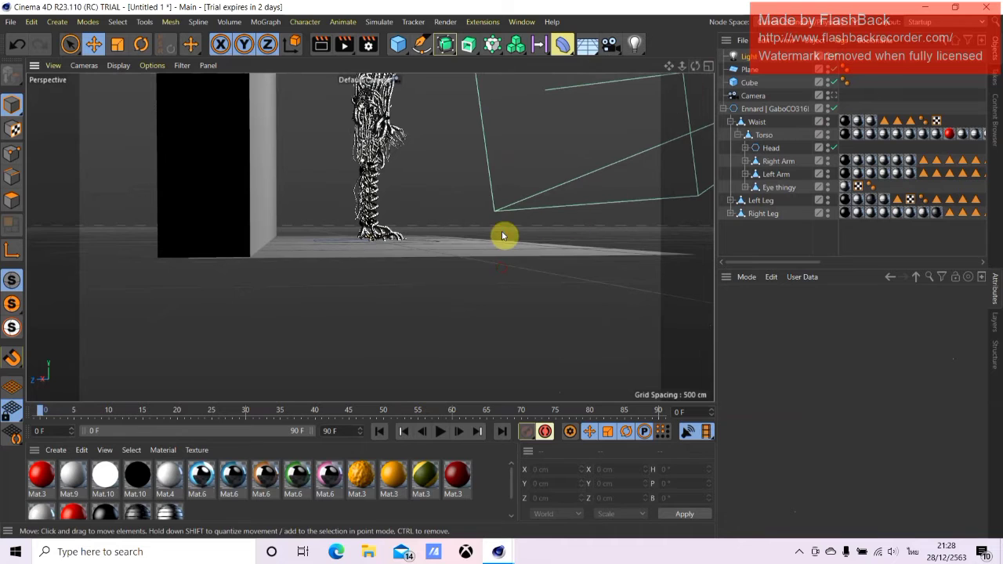
click(481, 253)
drag(376, 202, 376, 205)
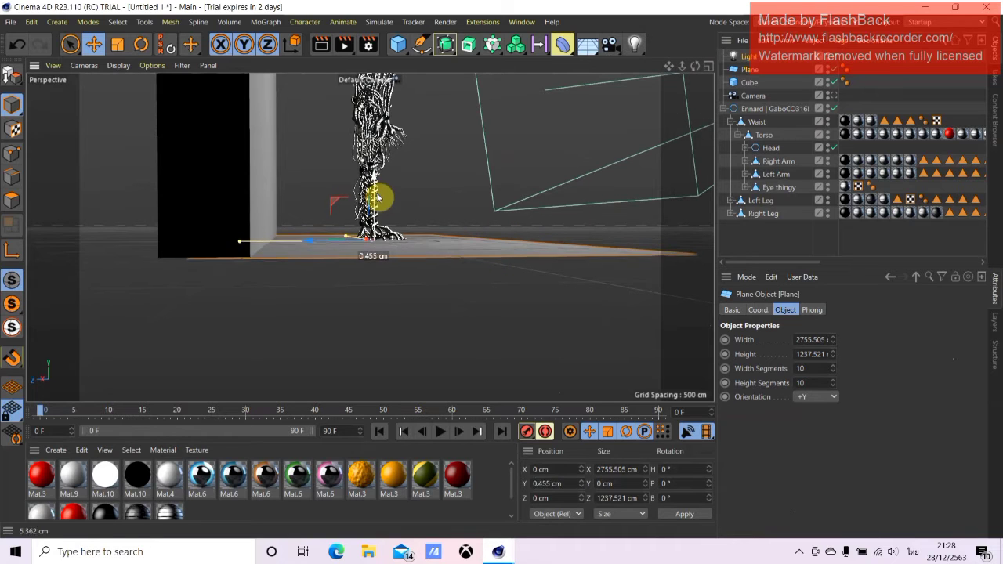
click(16, 45)
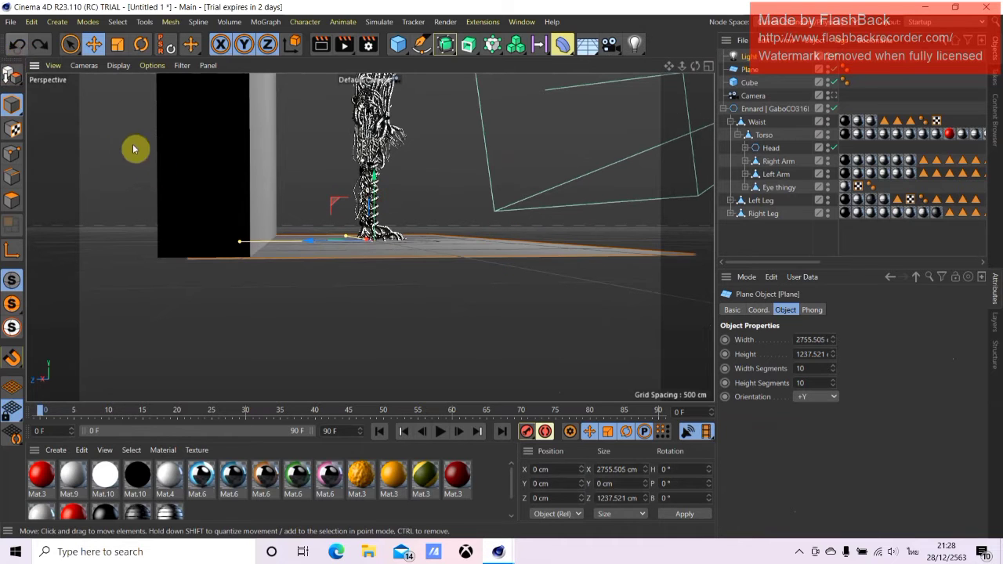
- Lower the cube backdrop toward the floor and test-render through the scene camera
click(210, 162)
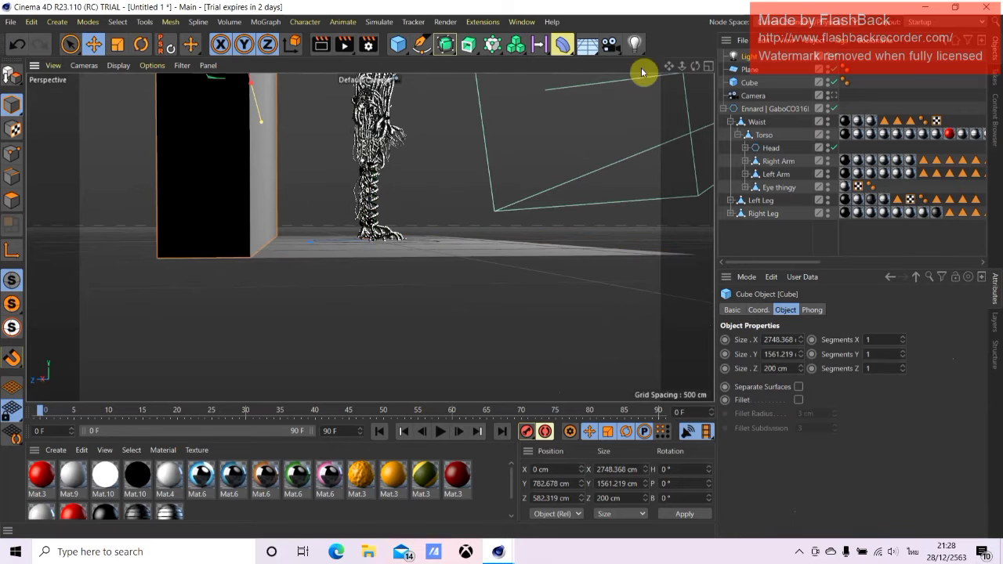
scroll(293, 145, down, 3)
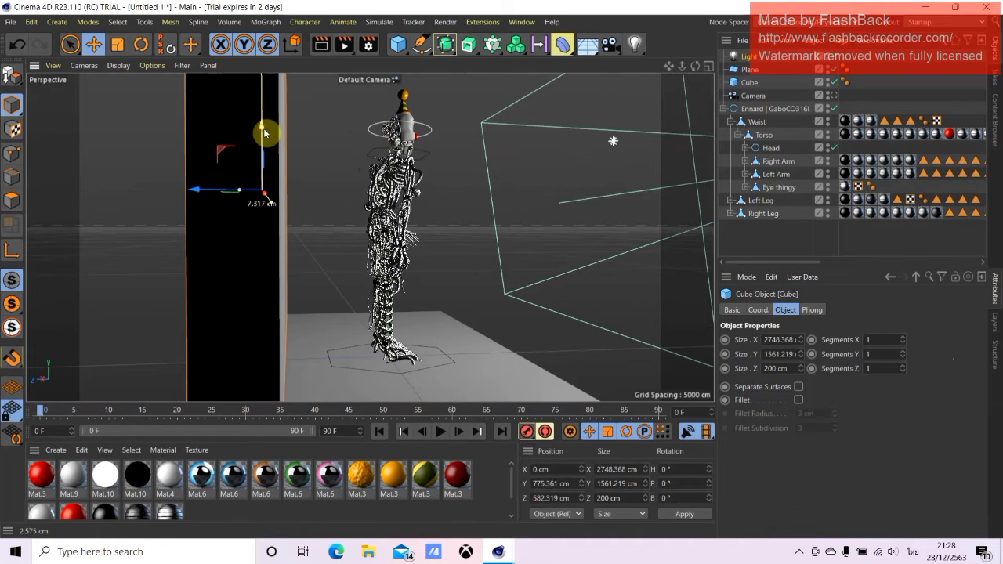
drag(264, 128, 265, 137)
click(322, 44)
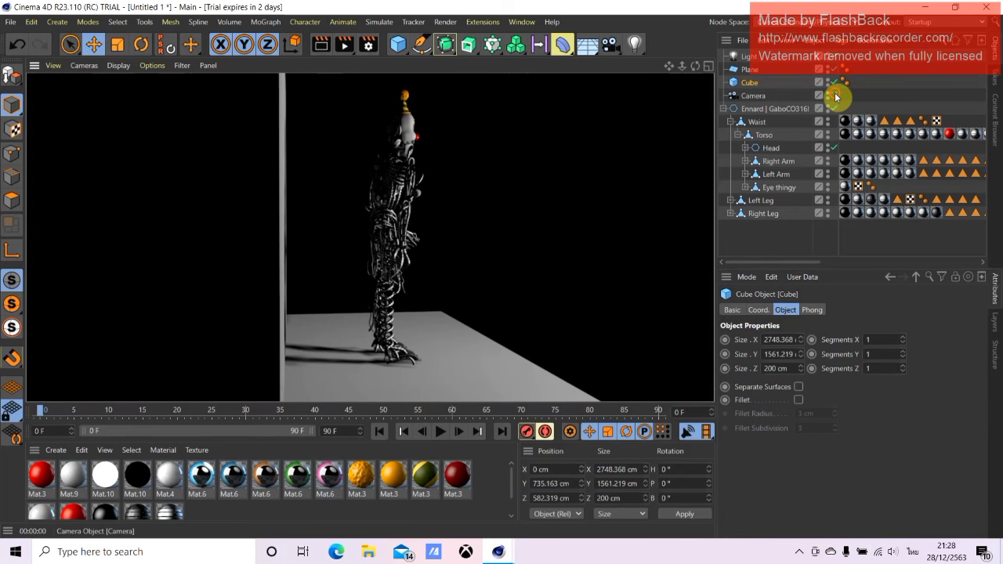
click(836, 95)
click(326, 46)
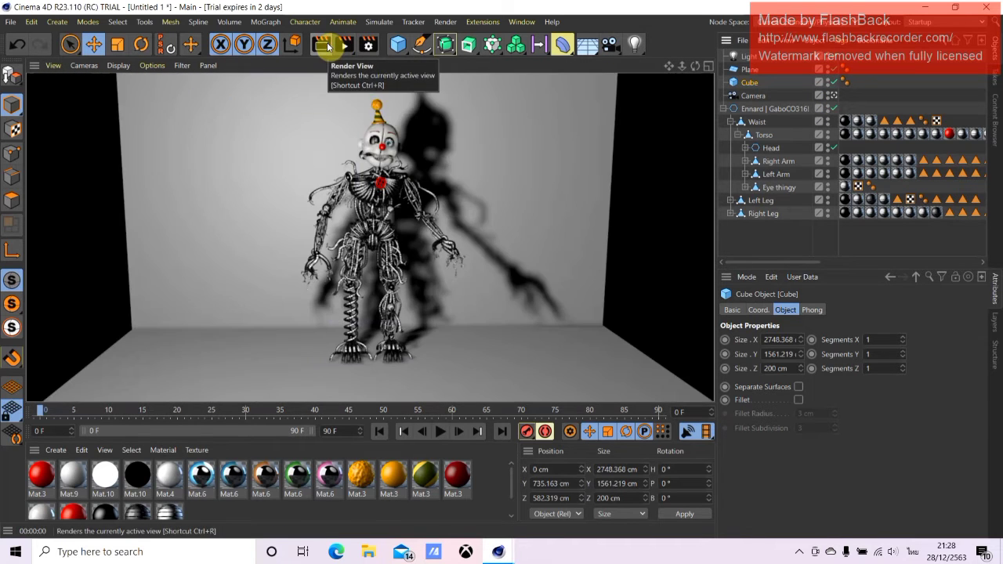
click(597, 295)
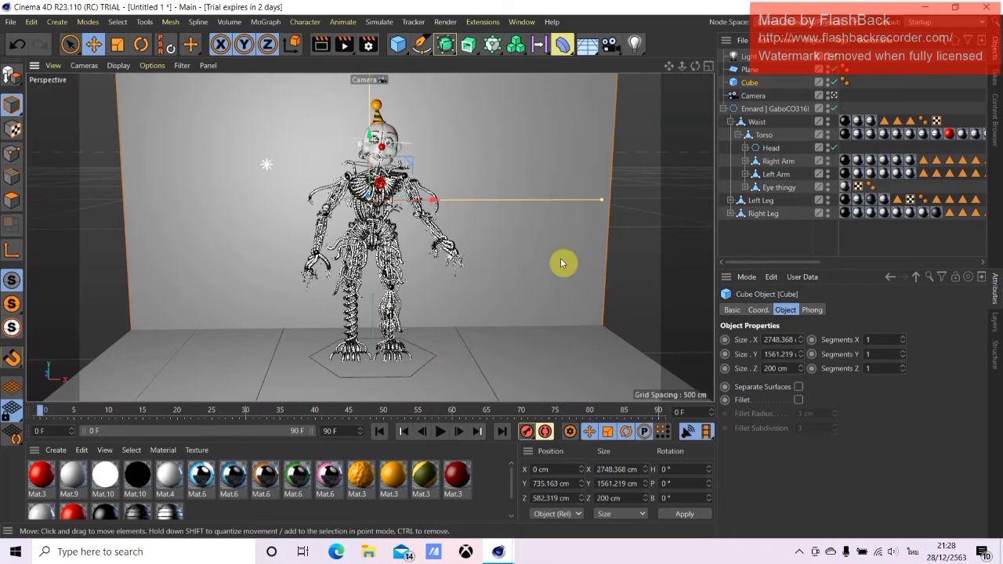
- Lower the cube backdrop further and re-render to check it rests on the floor
drag(369, 141, 370, 151)
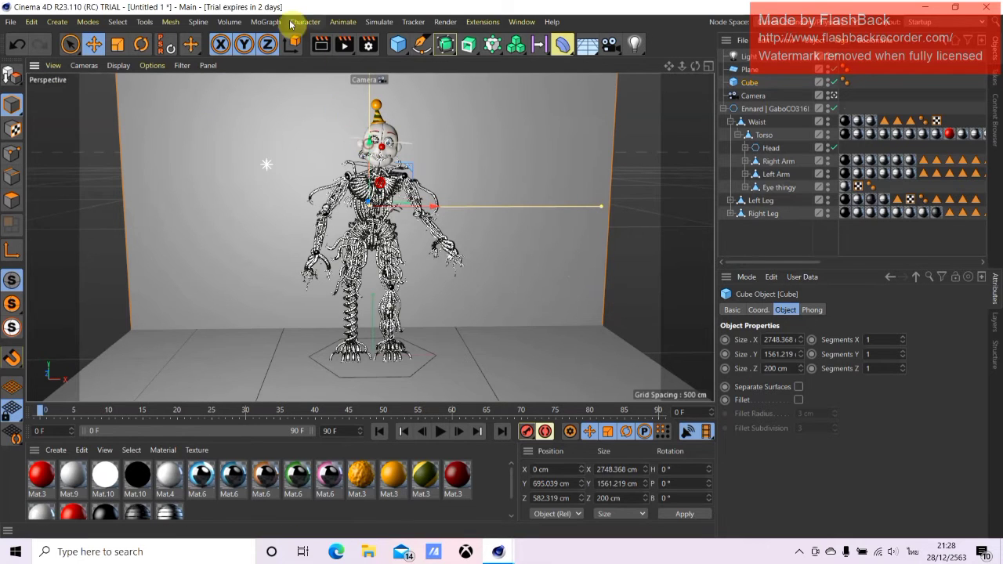
click(320, 45)
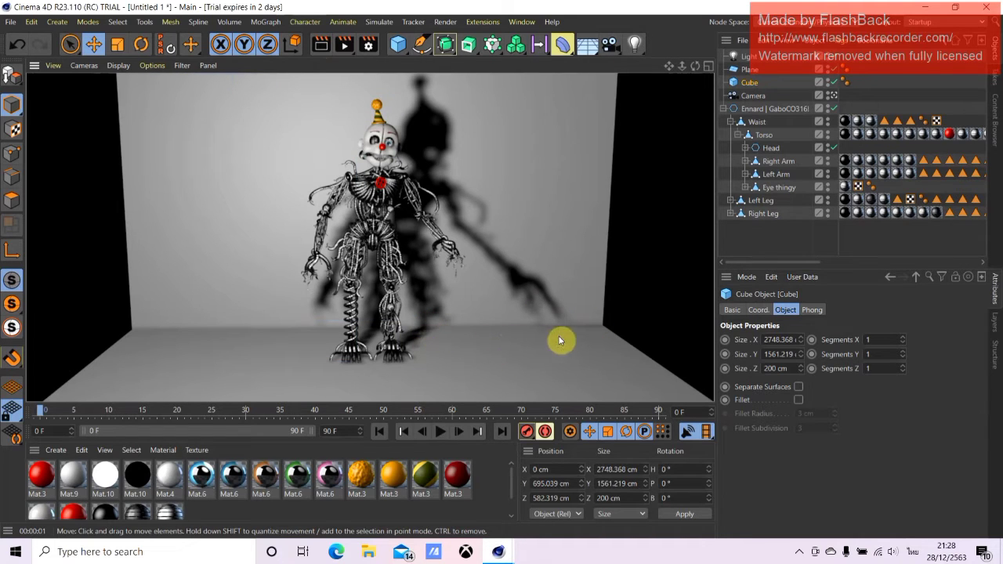
click(666, 204)
click(549, 351)
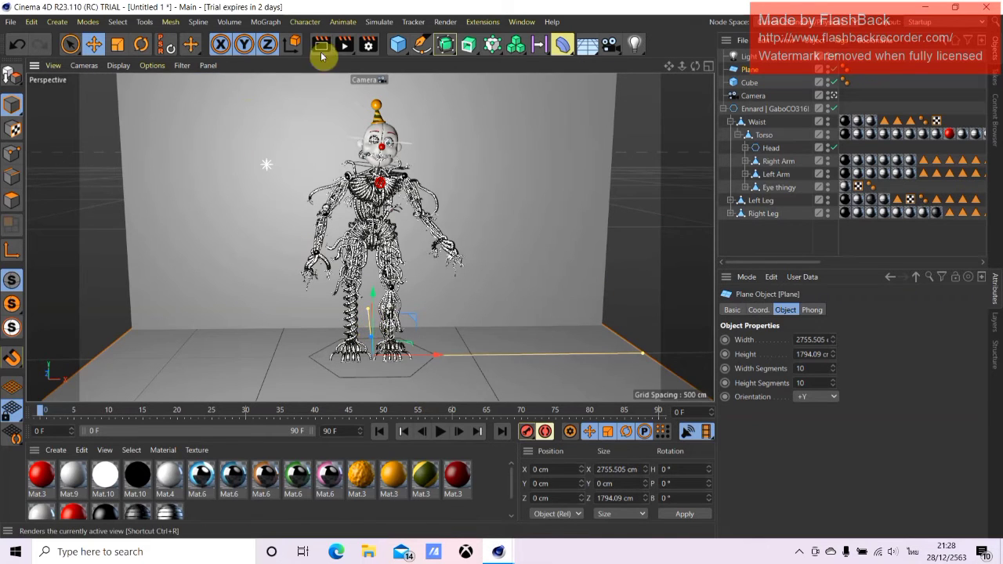
click(320, 45)
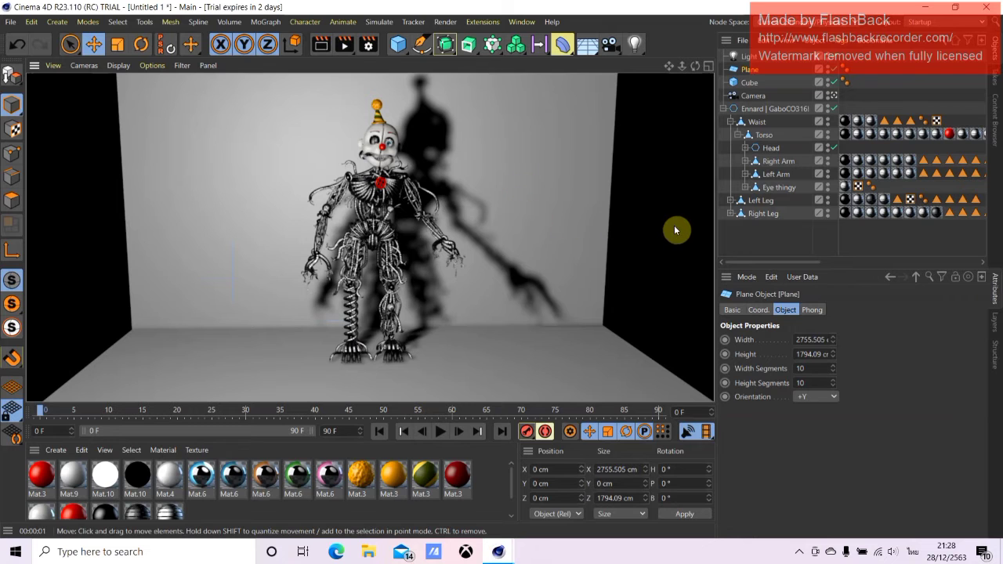
click(675, 228)
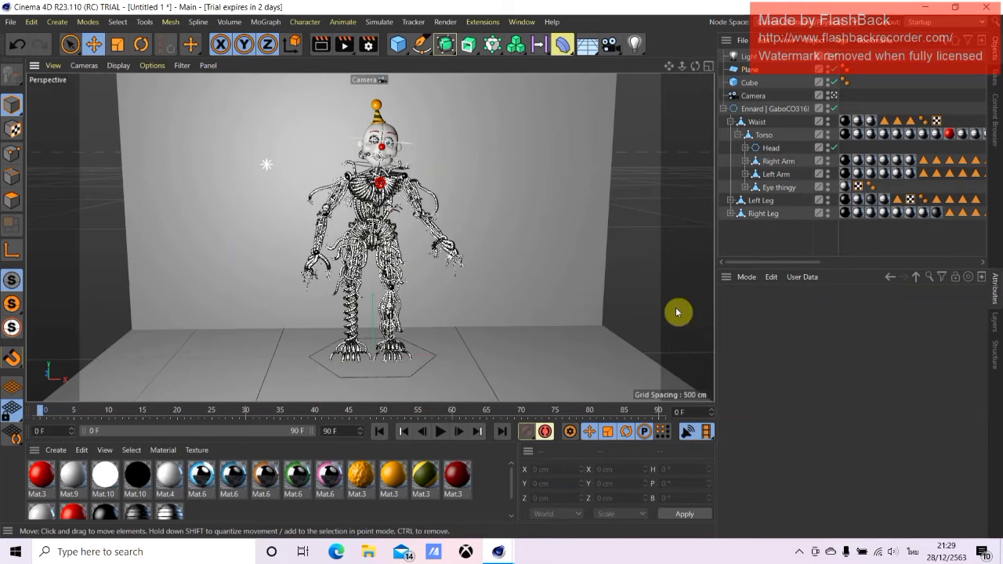
- Add a Spot light and place it in front of and above Ennard (Y 646.586, Z -1469.429 cm)
click(833, 97)
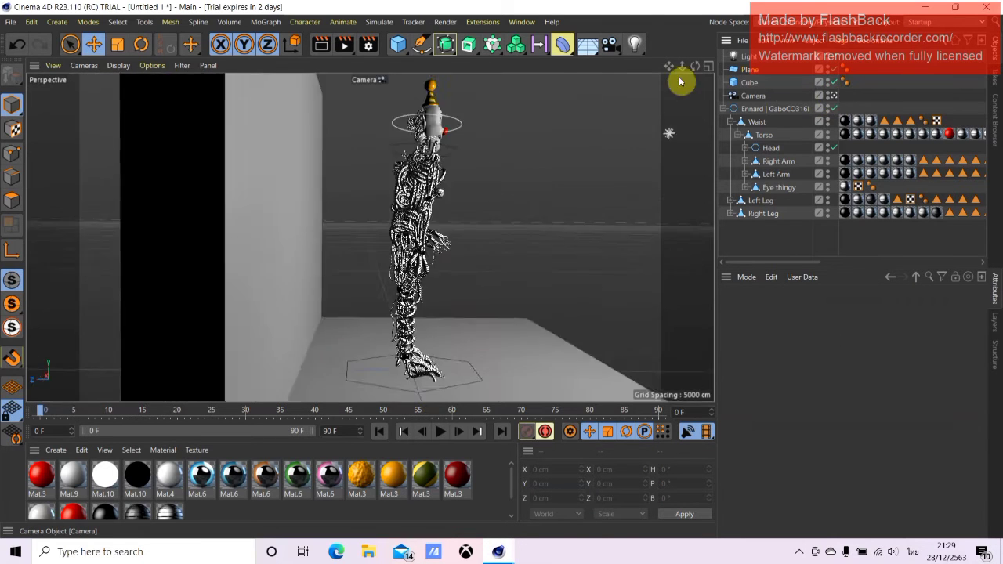
click(636, 45)
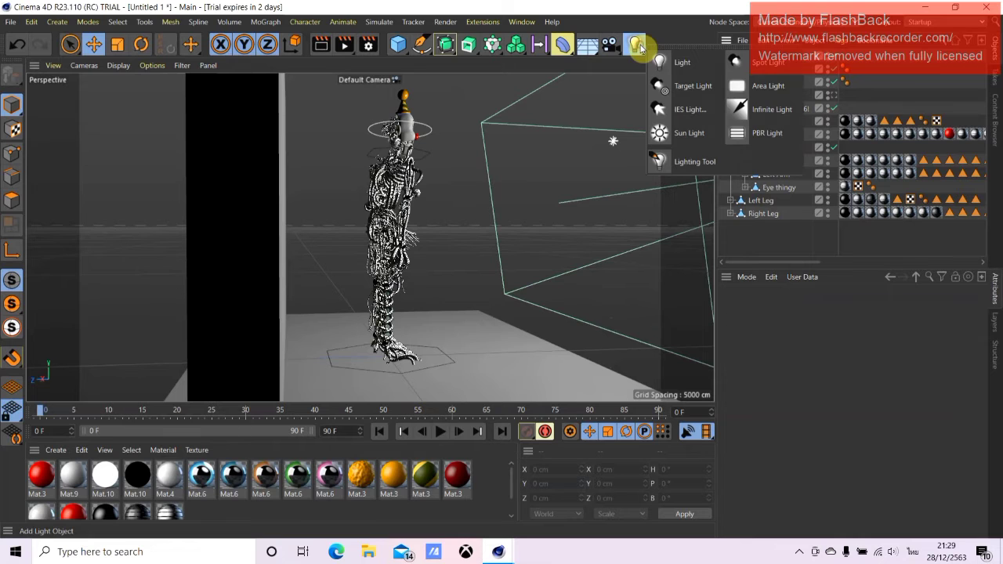
click(766, 72)
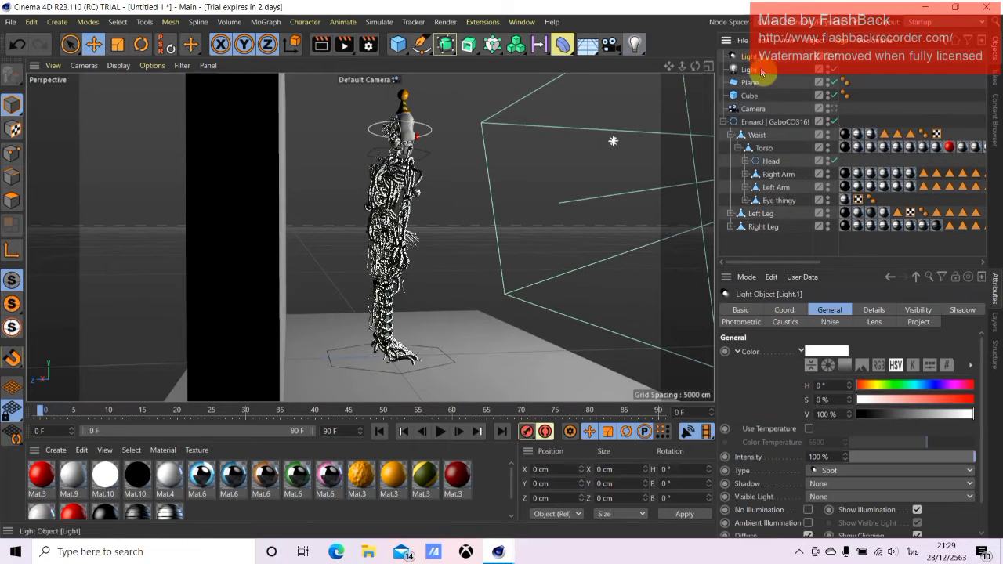
mouse_move(697, 69)
mouse_down()
mouse_move(369, 236)
mouse_move(591, 74)
mouse_up()
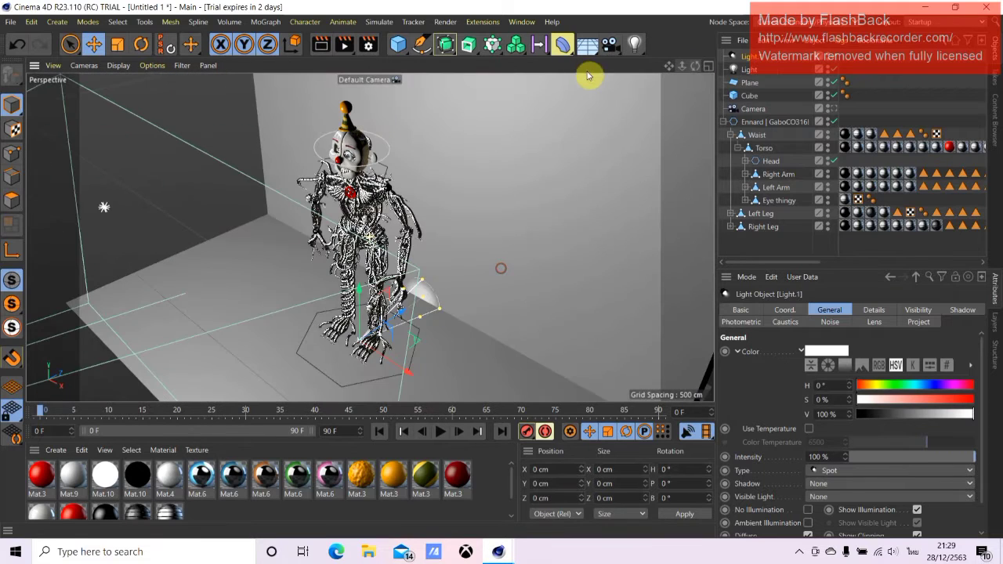
click(141, 44)
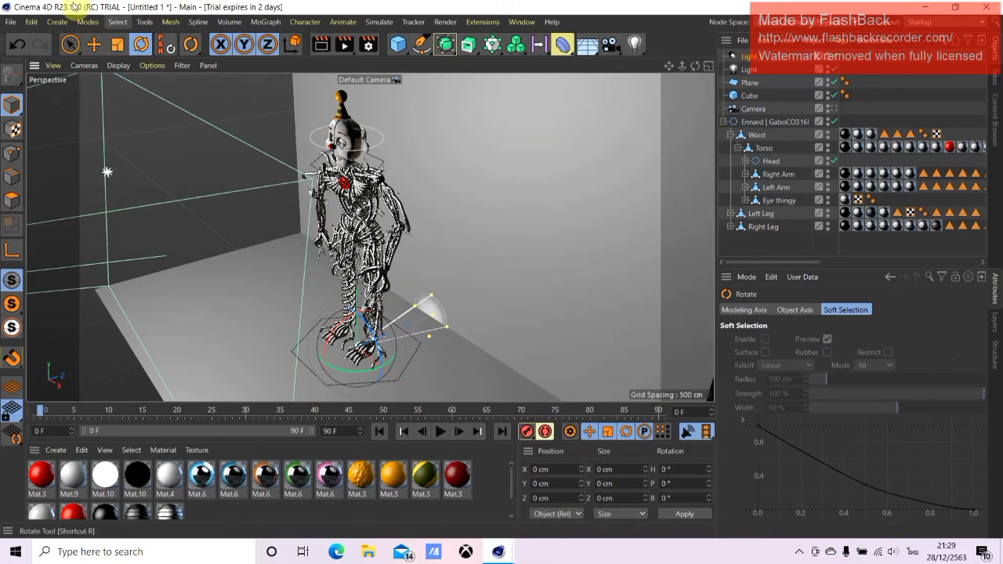
click(93, 44)
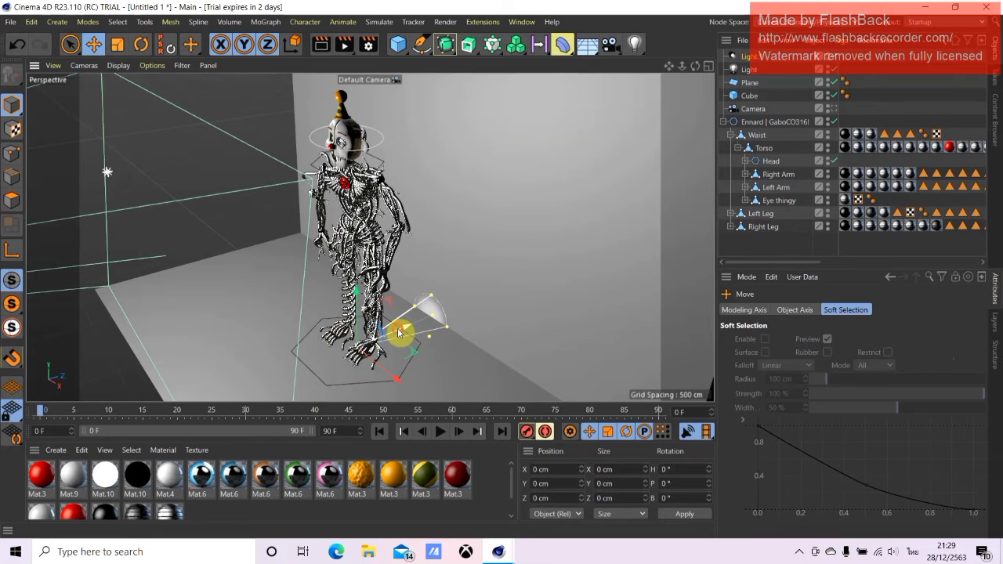
drag(398, 332, 295, 348)
drag(672, 64, 680, 66)
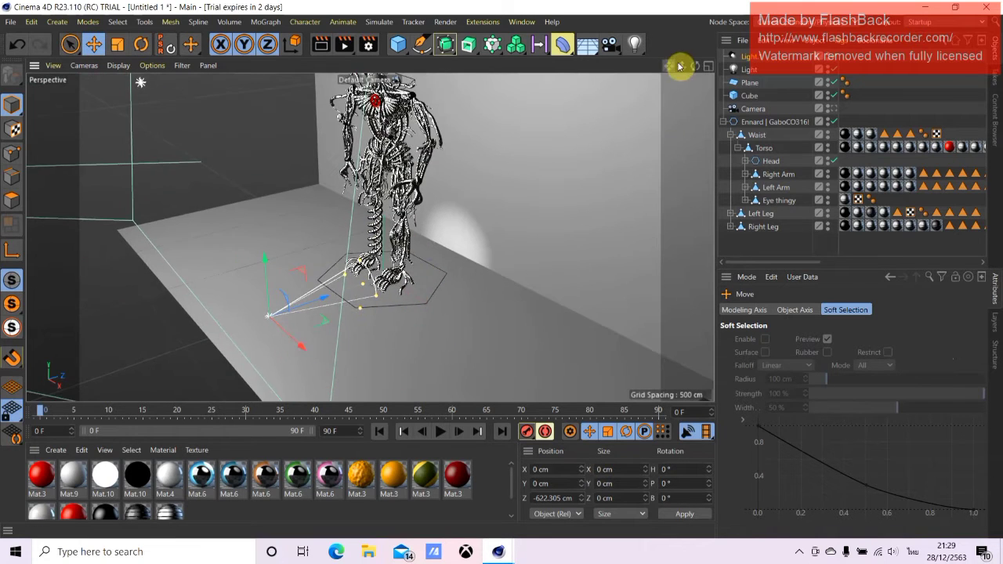
mouse_move(287, 253)
mouse_down()
mouse_move(287, 137)
mouse_move(166, 199)
mouse_move(190, 201)
mouse_up()
- Reposition the spot light to Ennard's hand height and render the camera view
click(835, 109)
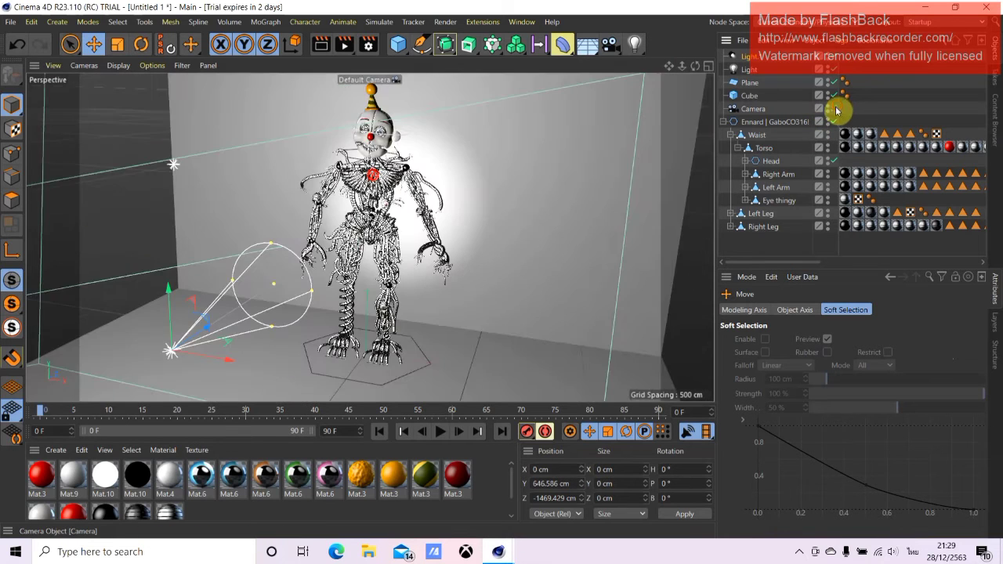
mouse_move(392, 239)
mouse_down()
mouse_move(399, 223)
mouse_move(427, 220)
mouse_up()
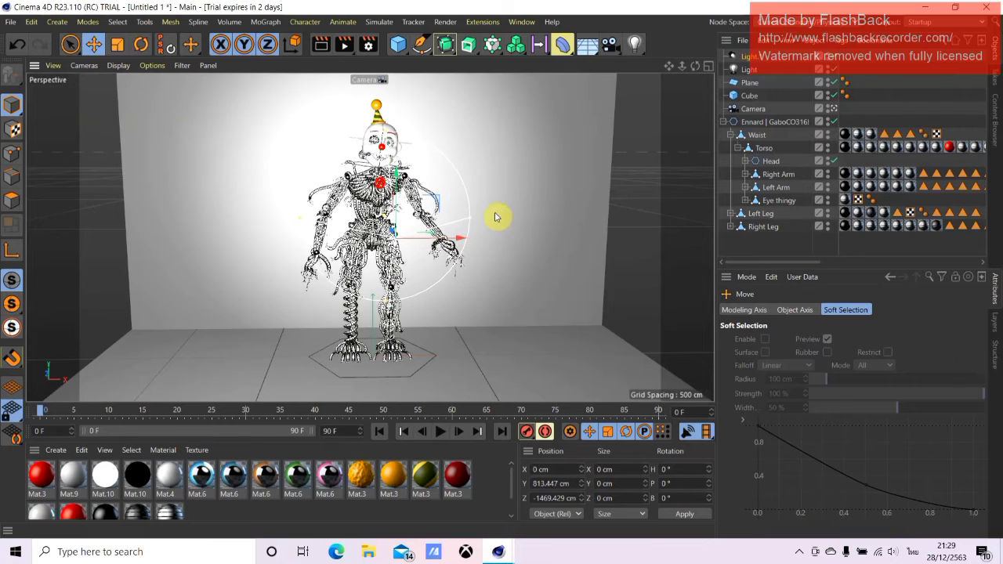
drag(454, 213, 486, 243)
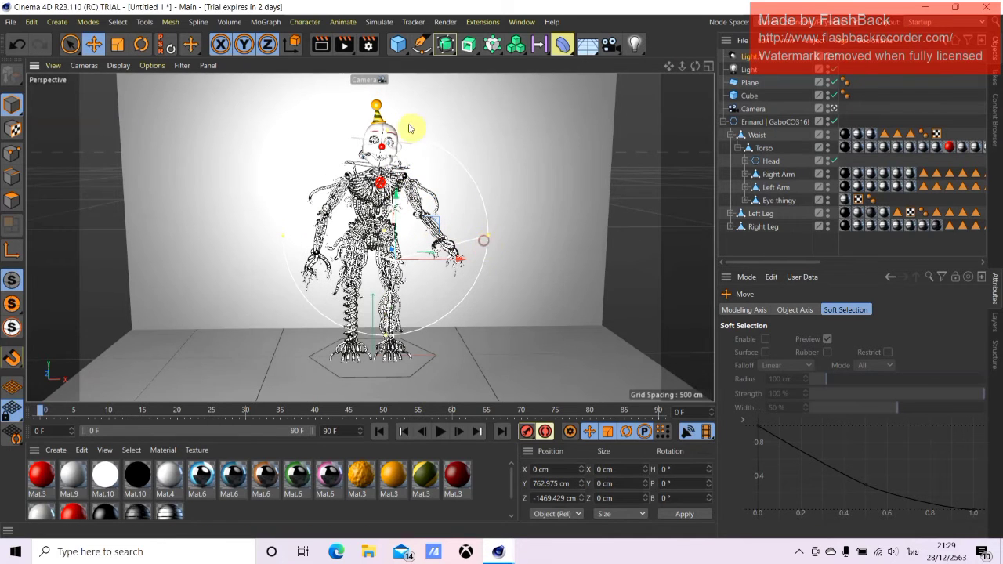
click(322, 44)
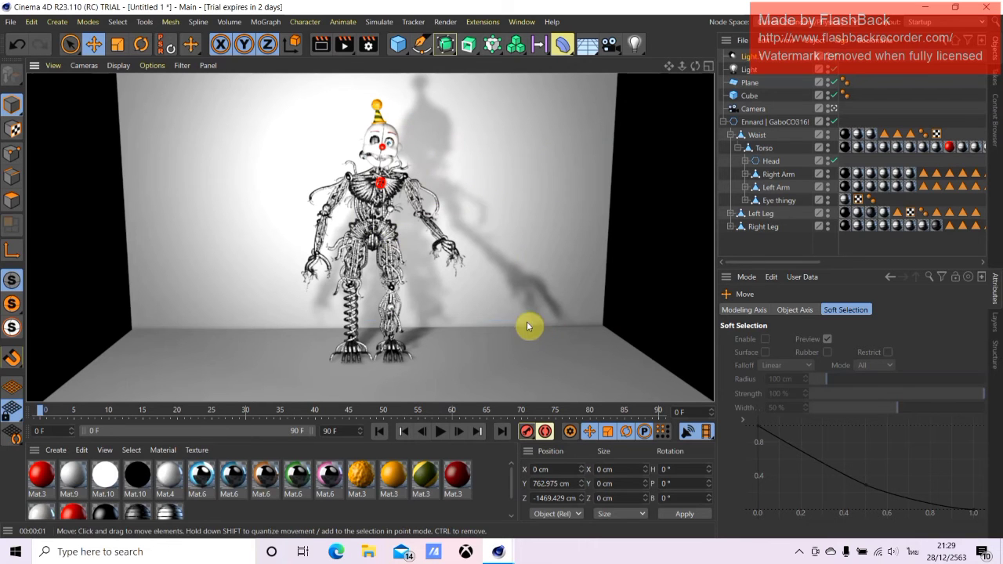
click(640, 251)
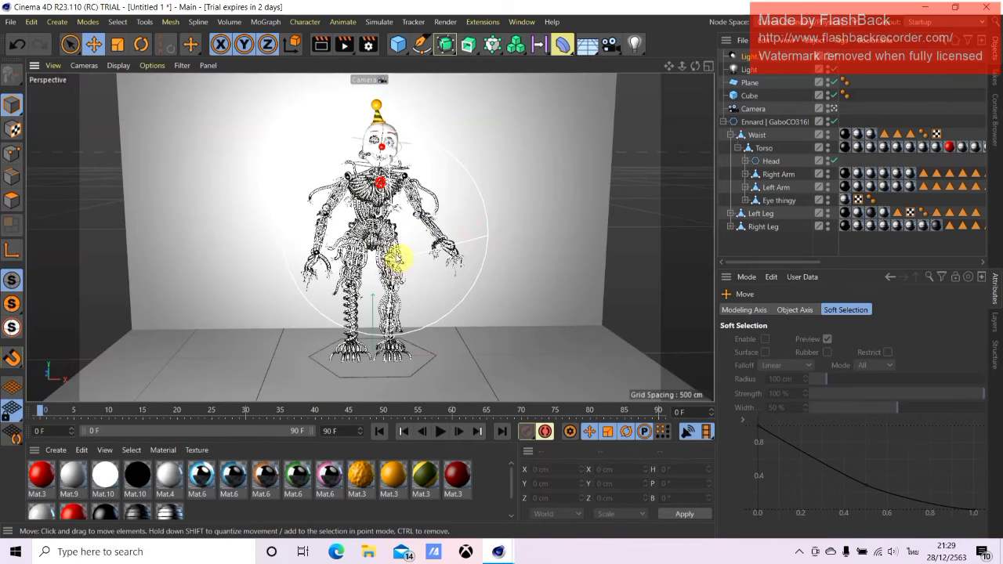
- Turn the spot light slightly sideways, shift it left, and test-render the lighting
click(398, 258)
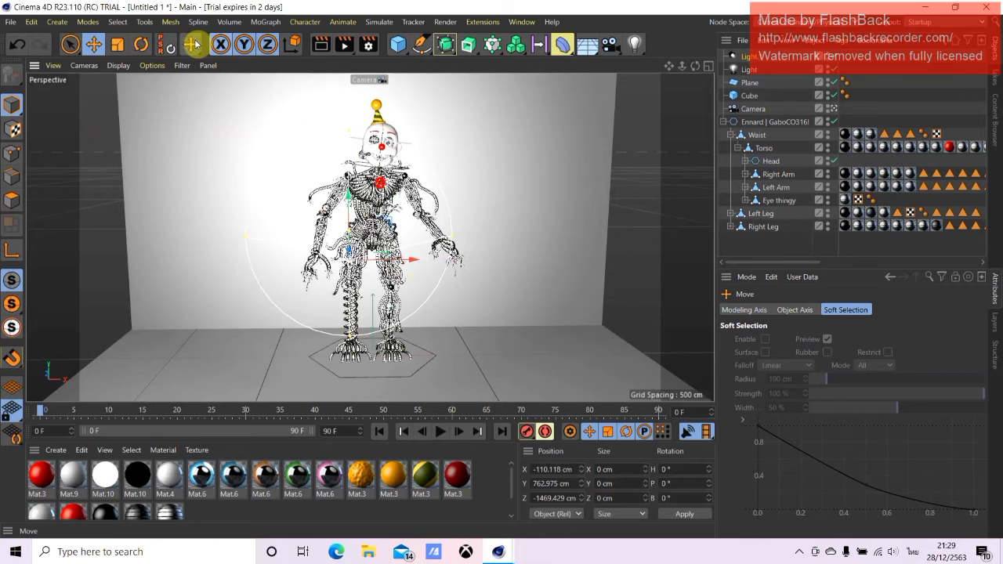
click(141, 44)
mouse_move(366, 269)
mouse_down()
mouse_move(348, 267)
mouse_move(285, 190)
mouse_up()
click(94, 44)
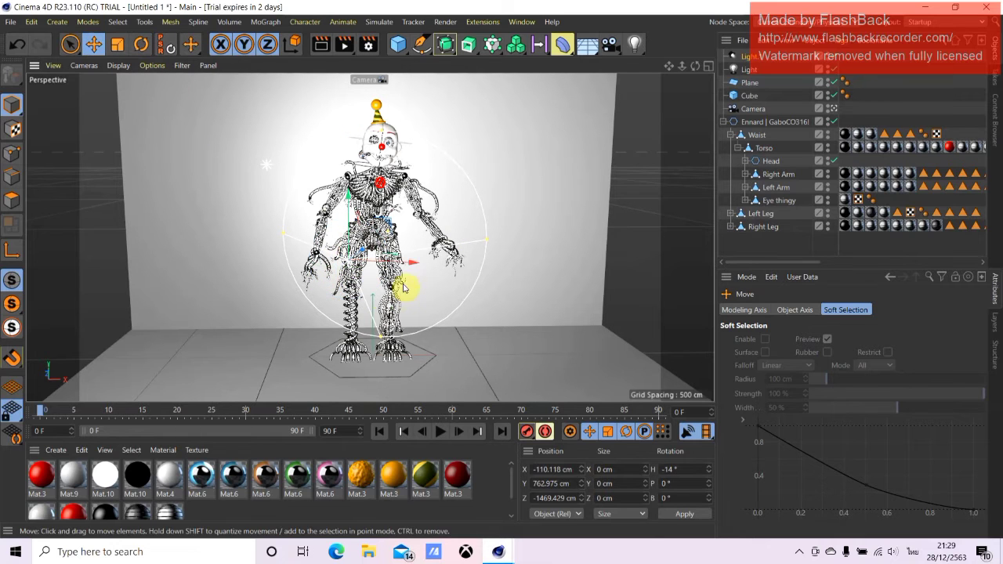
mouse_move(410, 269)
mouse_down()
mouse_move(340, 260)
mouse_move(290, 233)
mouse_move(296, 253)
mouse_move(251, 263)
mouse_up()
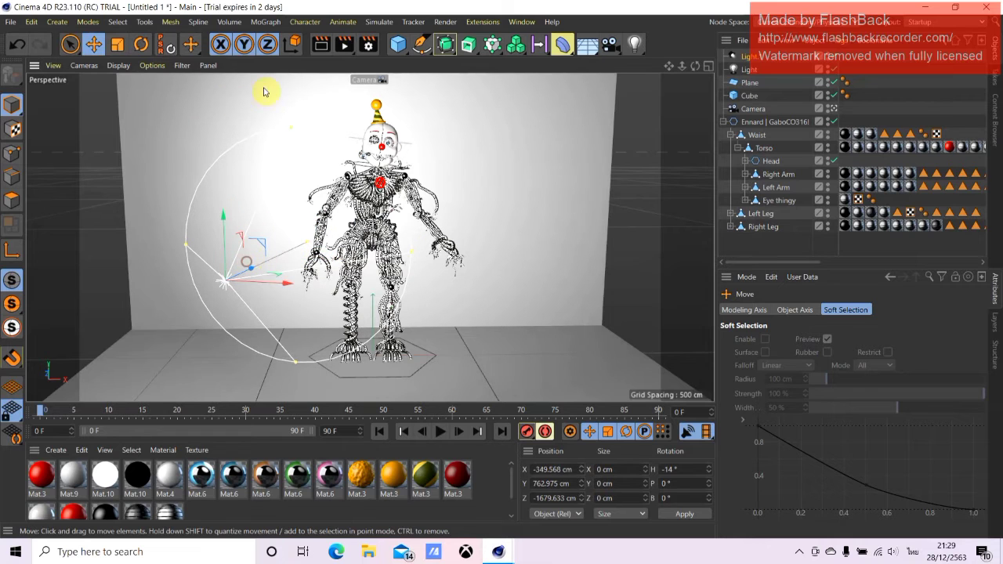
click(322, 45)
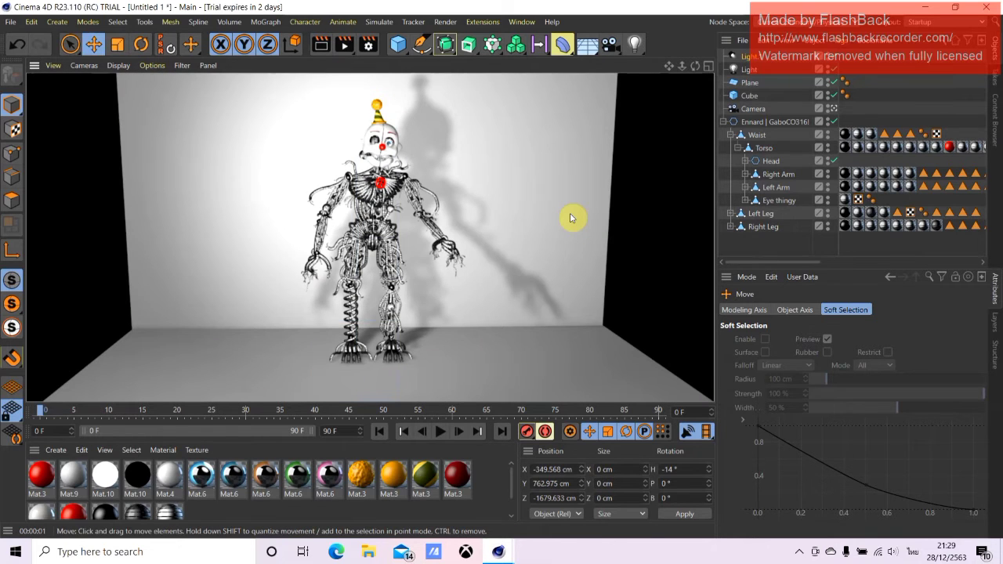
click(571, 218)
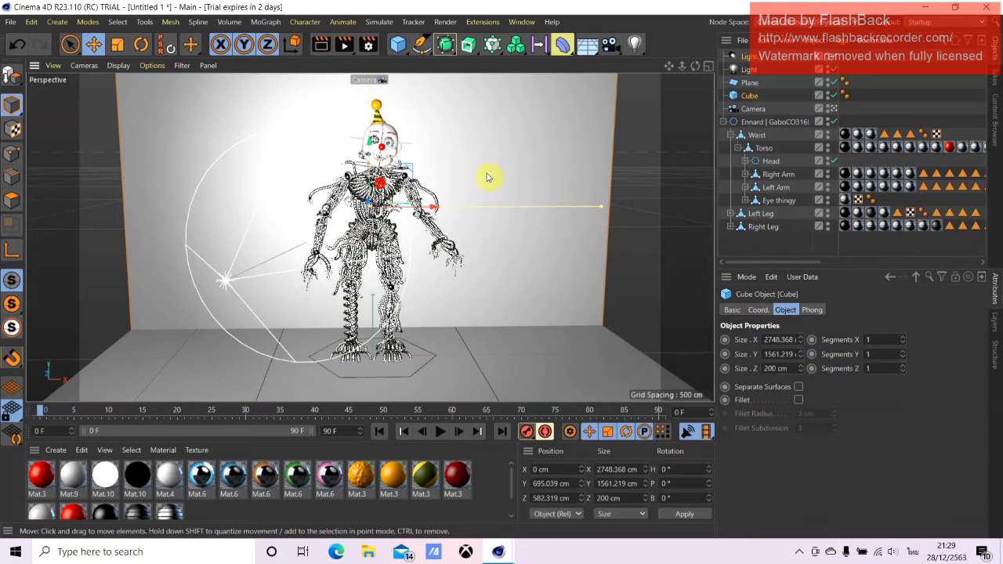
- Nudge the backdrop cube, delete the extra spot light, and preview-render the shadows
drag(227, 278, 229, 290)
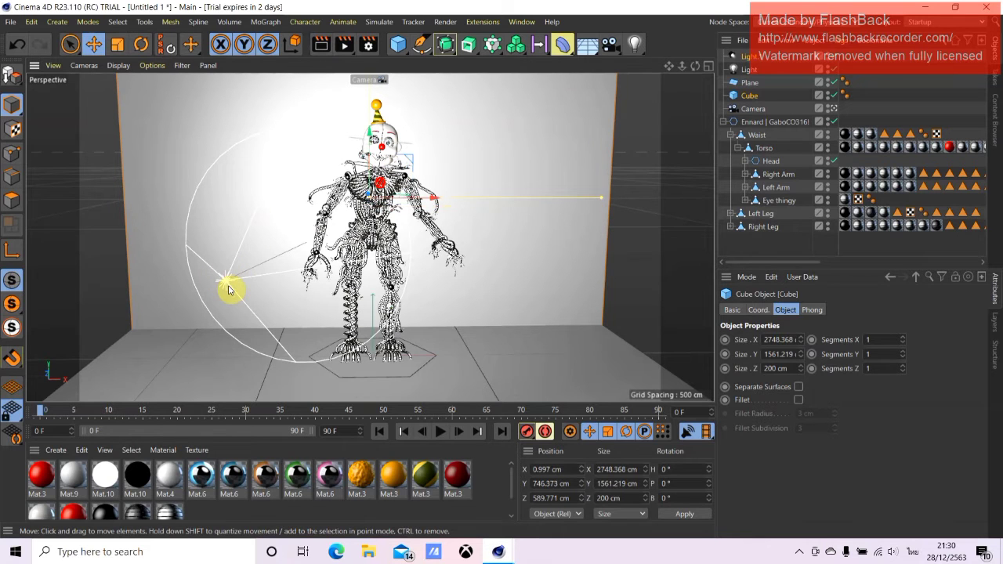
click(229, 288)
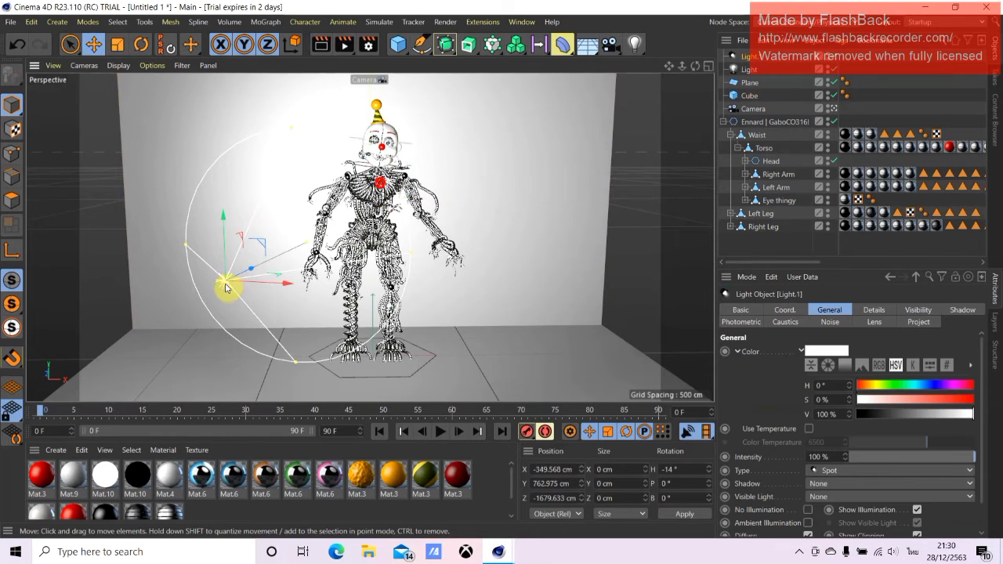
key(Delete)
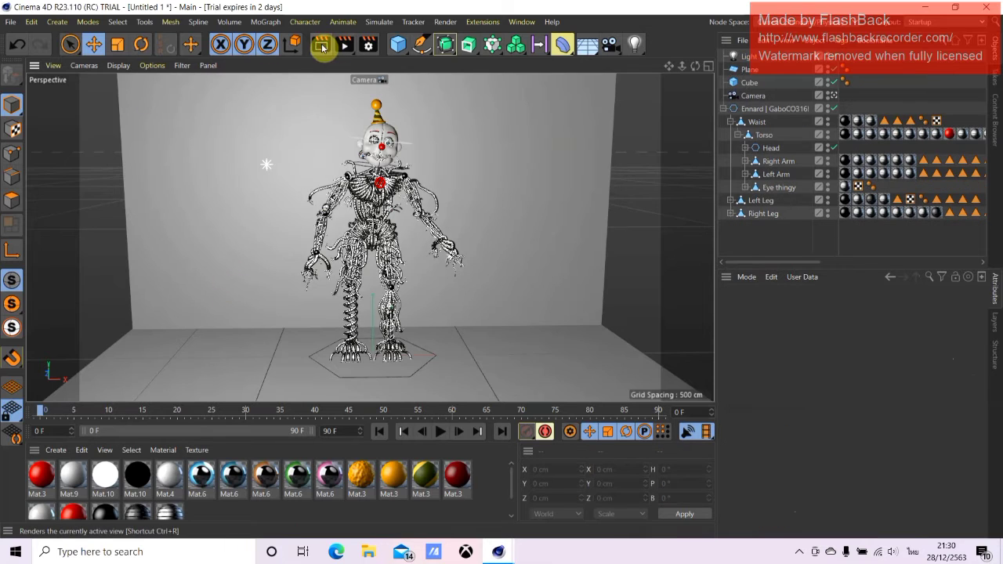
click(322, 45)
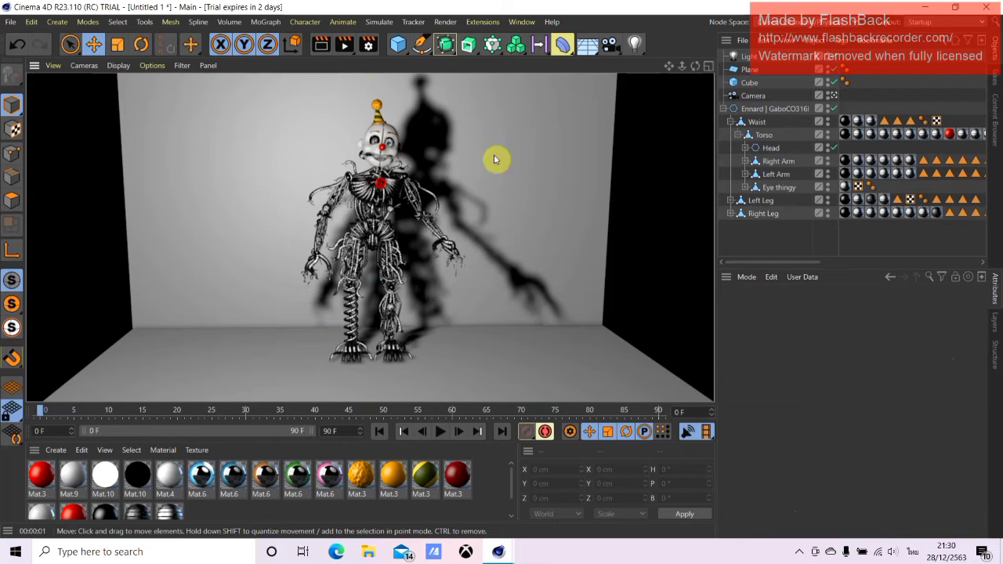
click(709, 167)
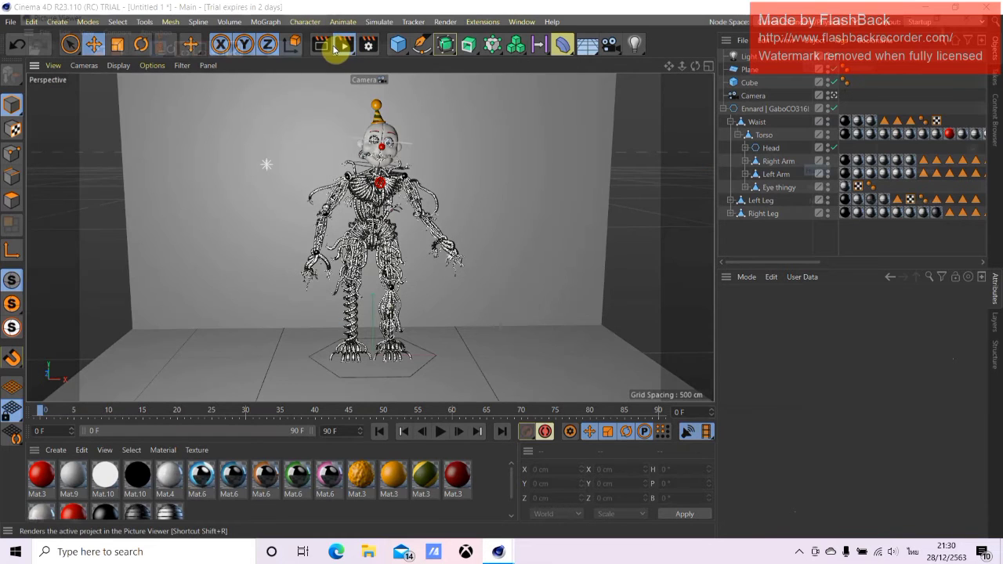
- Render the scene to the Picture Viewer with Shift+R, inspect it, and close the viewer
key(shift+r)
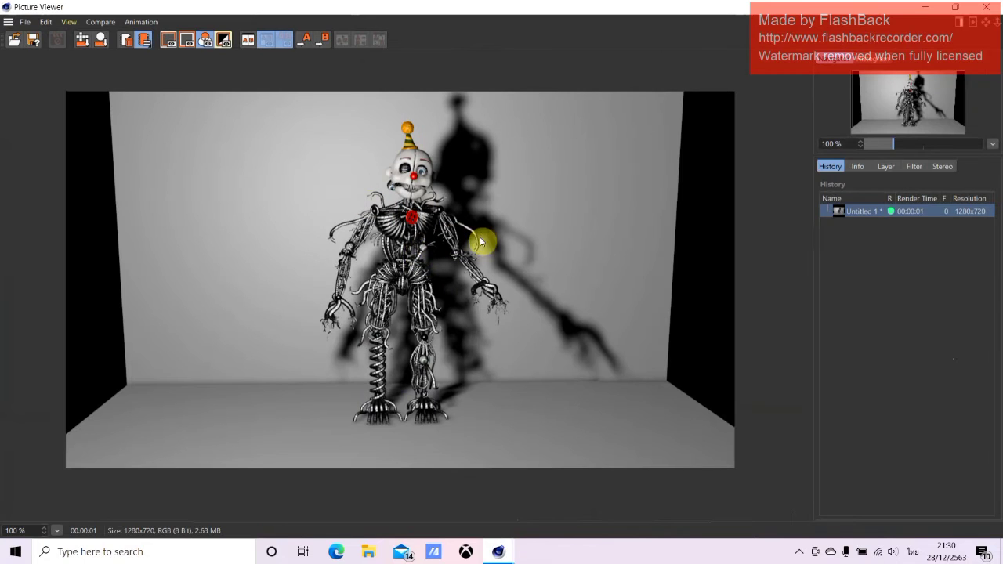
scroll(463, 247, up, 2)
scroll(462, 246, up, 2)
scroll(426, 211, up, 2)
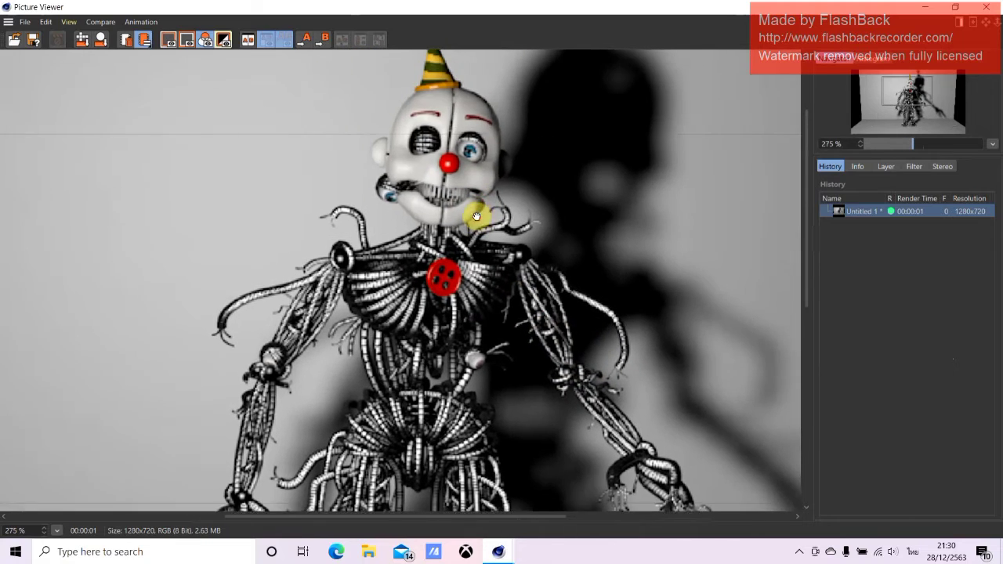
scroll(576, 193, down, 1)
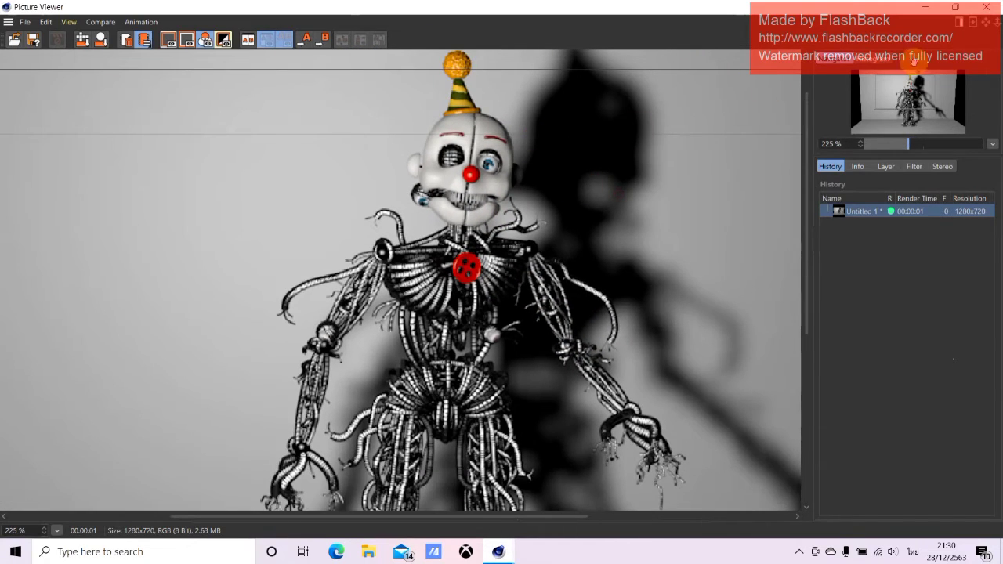
click(997, 6)
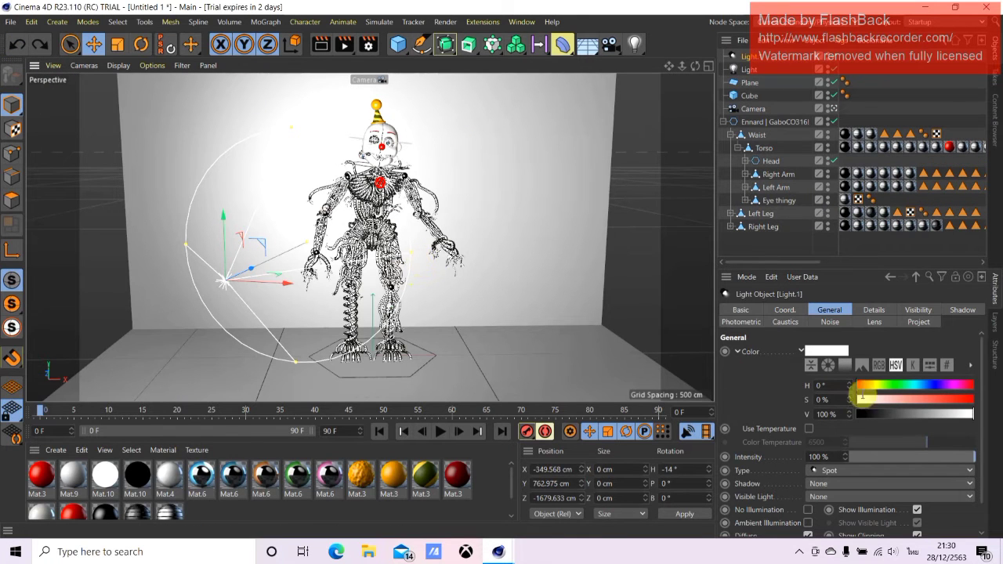
- Render to the Picture Viewer again to compare the lighting, then close it
click(342, 44)
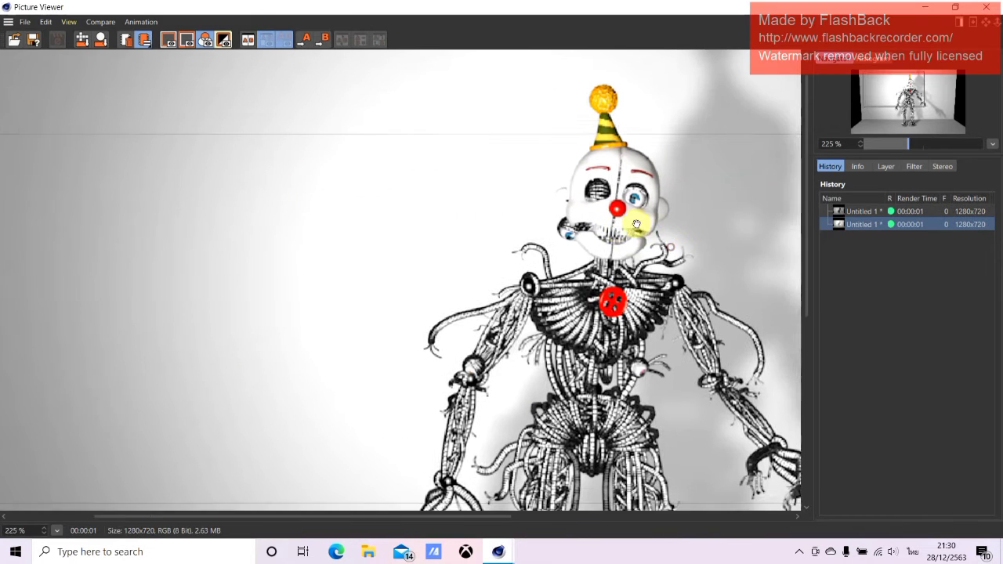
scroll(564, 213, down, 2)
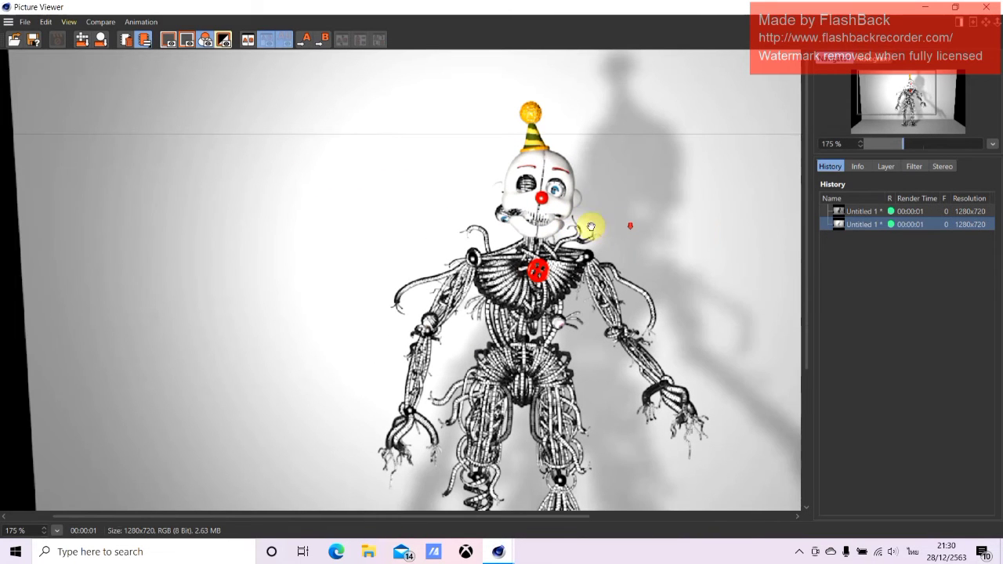
scroll(556, 167, down, 2)
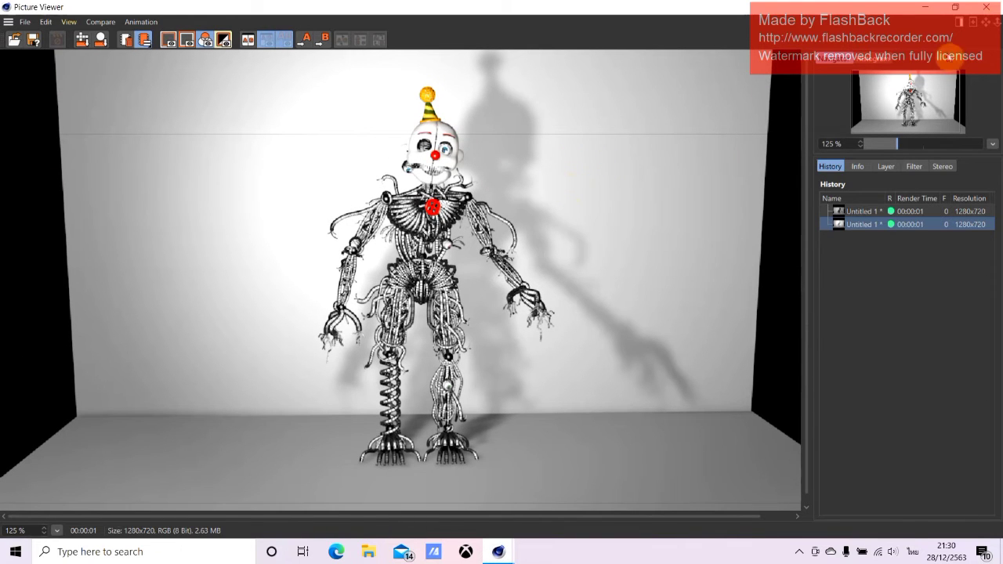
click(987, 7)
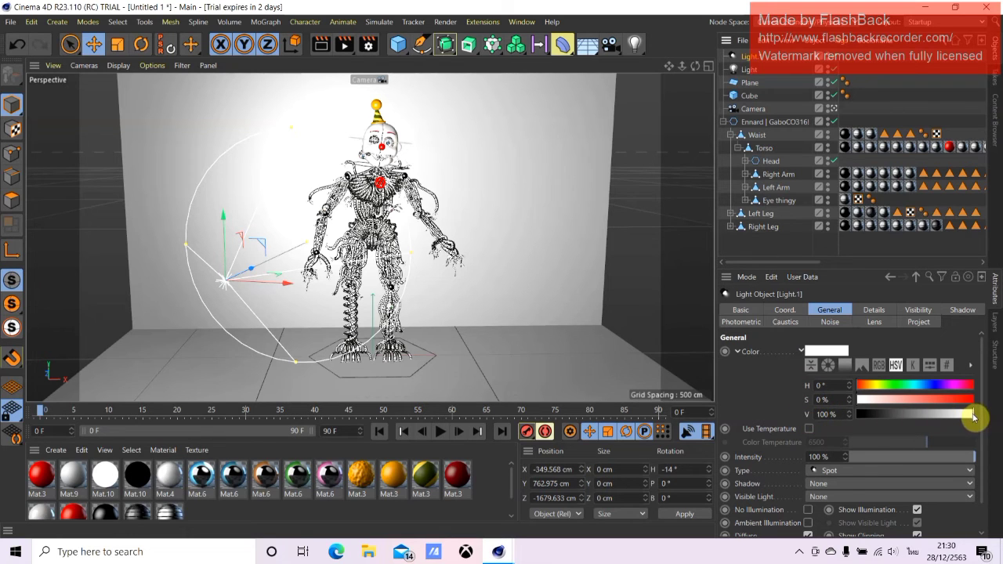
- Try darker spot light colour brightness values around 73% and preview-render
mouse_move(974, 418)
mouse_down()
mouse_move(884, 419)
mouse_move(997, 426)
mouse_move(715, 421)
mouse_move(757, 430)
mouse_up()
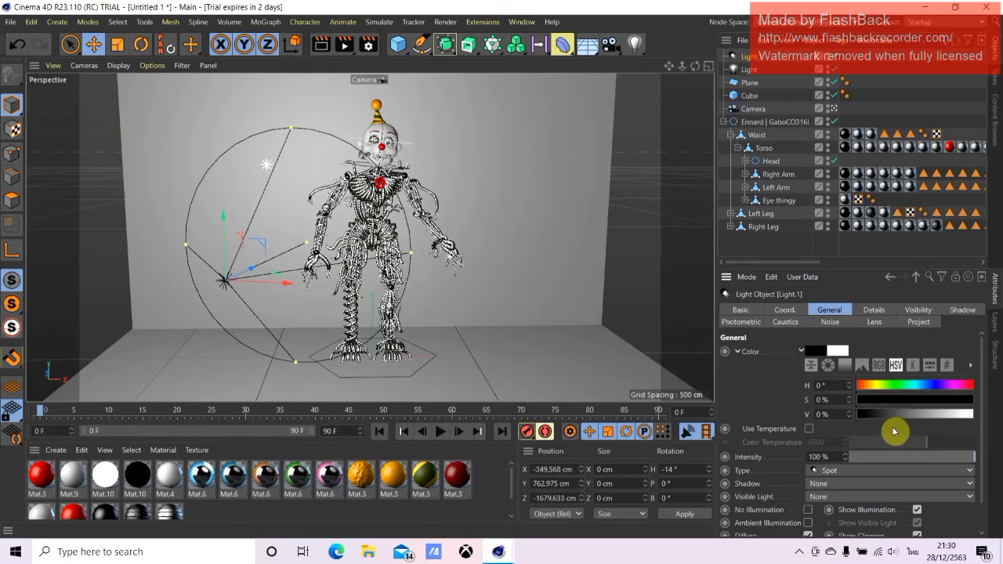
drag(894, 431, 943, 433)
click(321, 45)
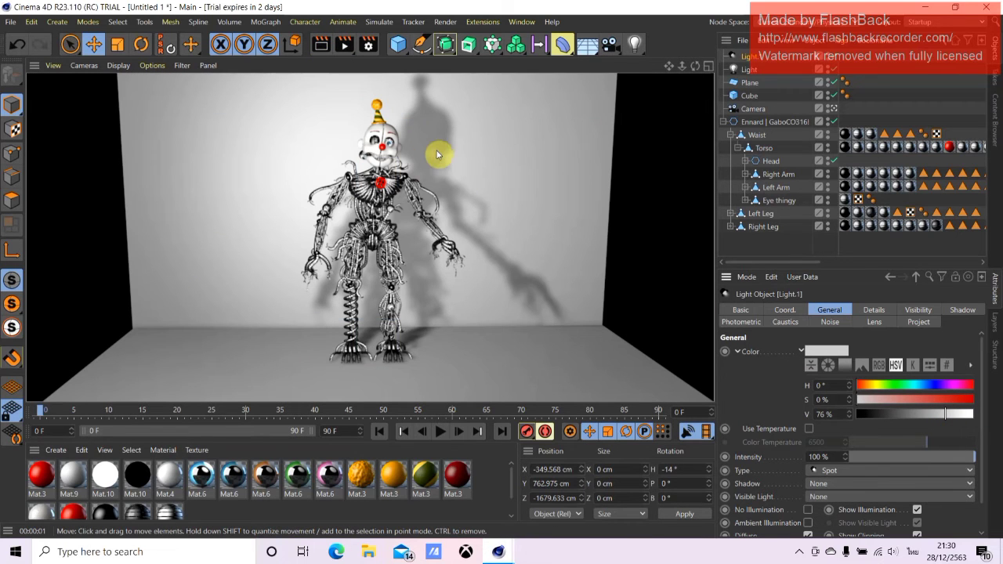
click(610, 163)
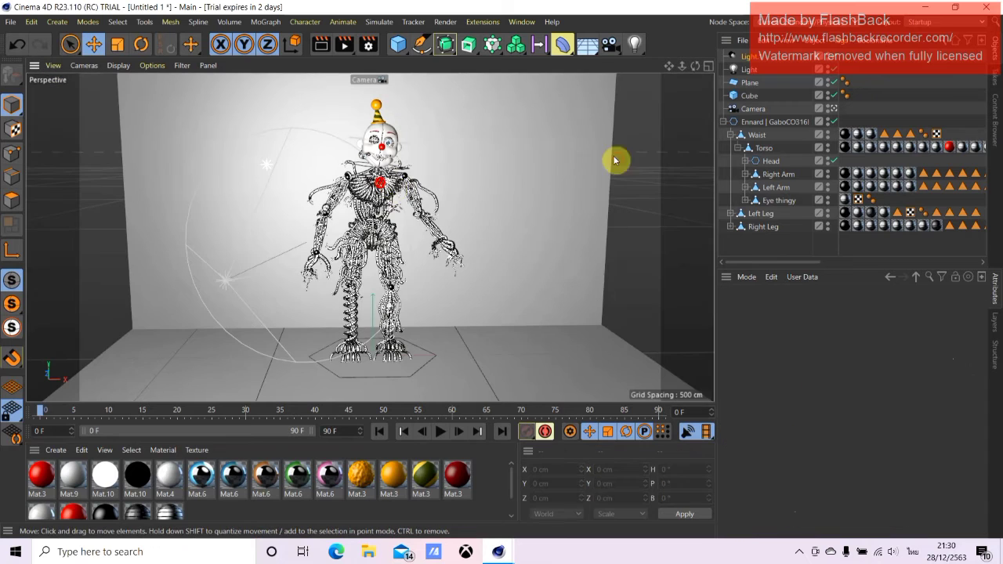
- Reselect the spot light, set its colour value to 84%, and preview-render
click(225, 274)
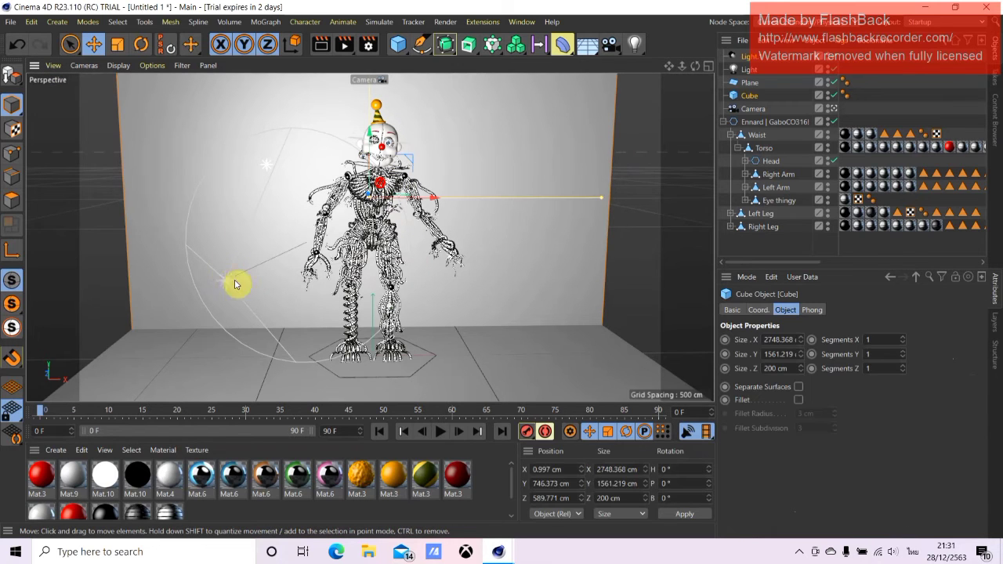
click(95, 267)
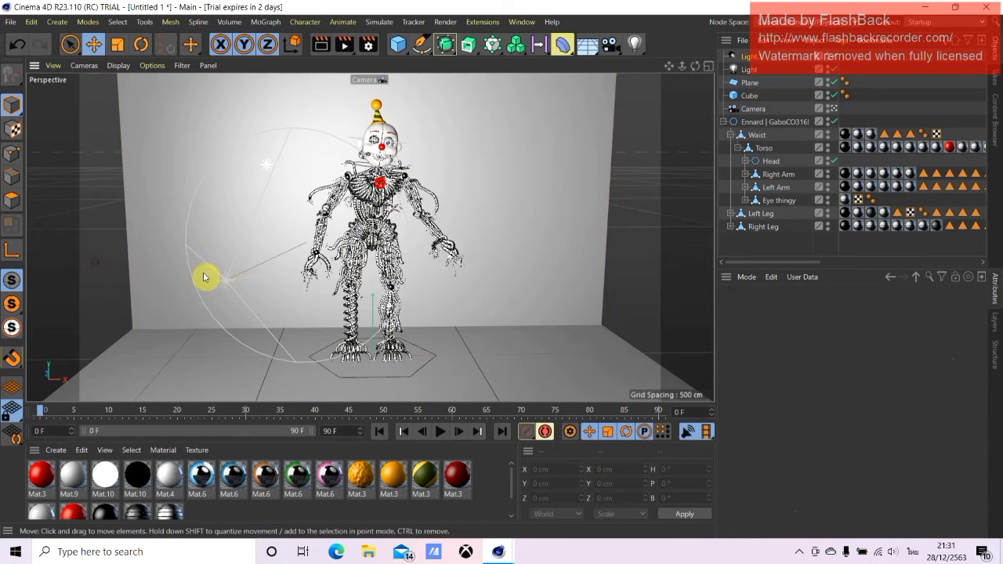
click(223, 287)
click(231, 284)
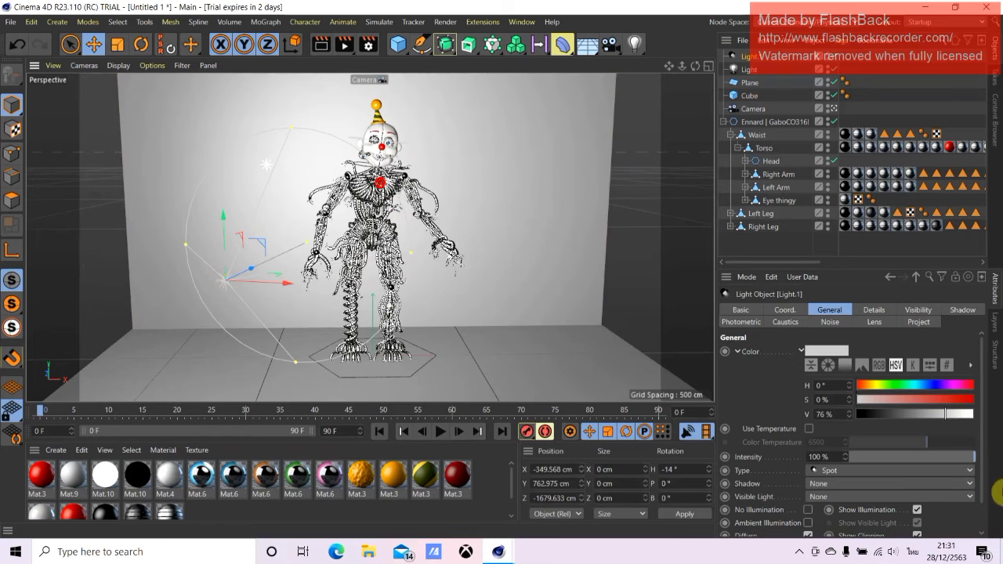
drag(964, 423, 956, 421)
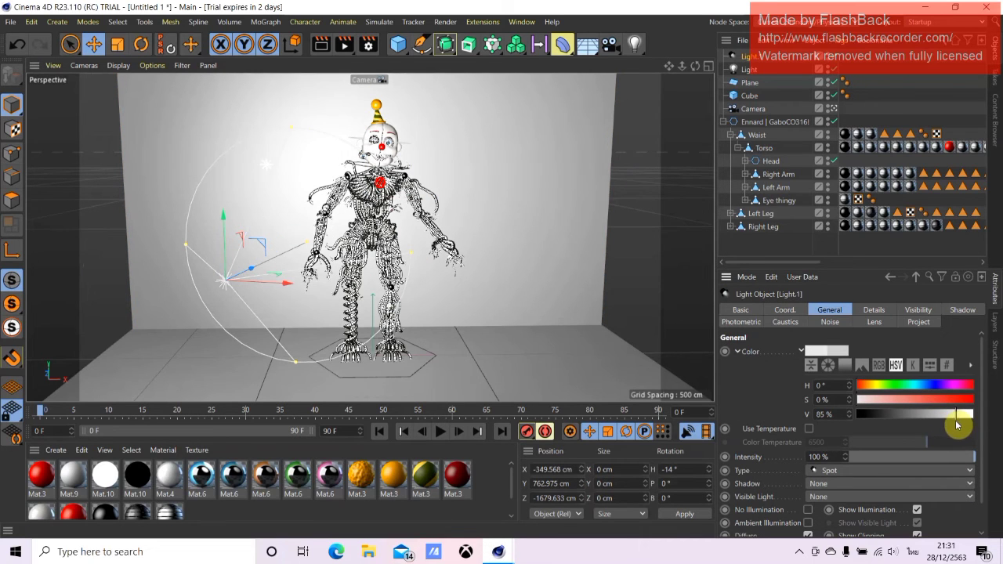
click(330, 44)
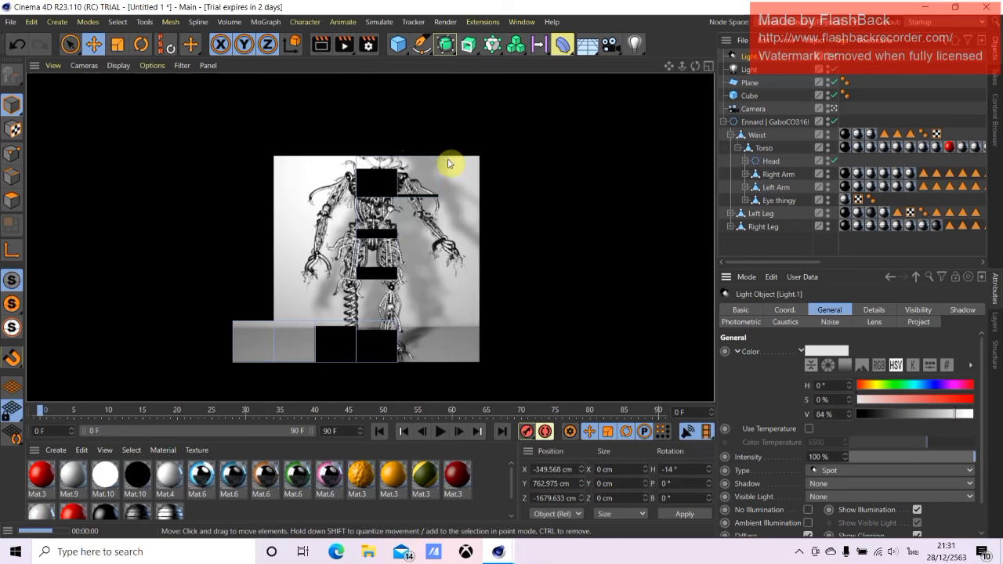
click(649, 192)
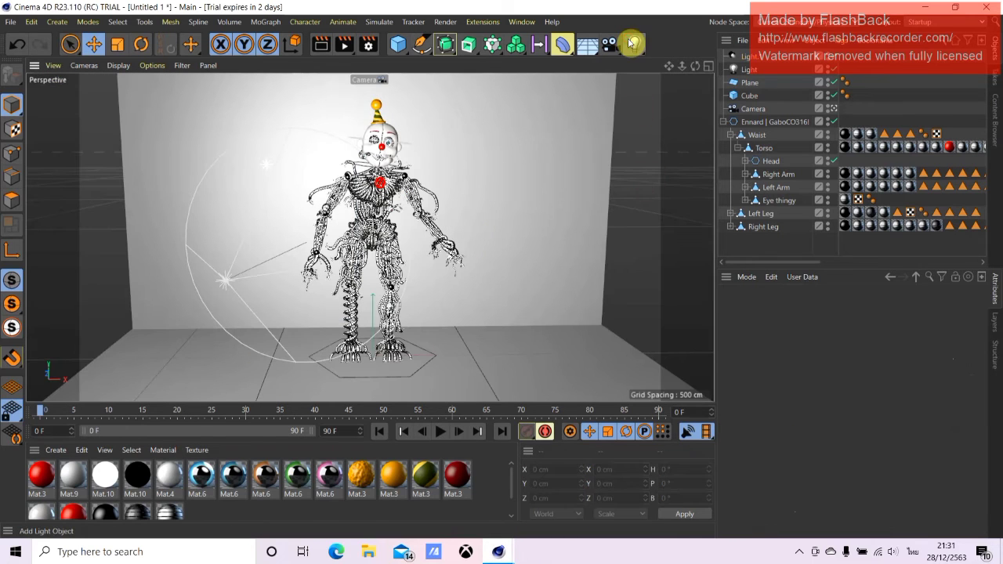
- Add a Sun light to the scene, then undo it
drag(635, 44, 709, 106)
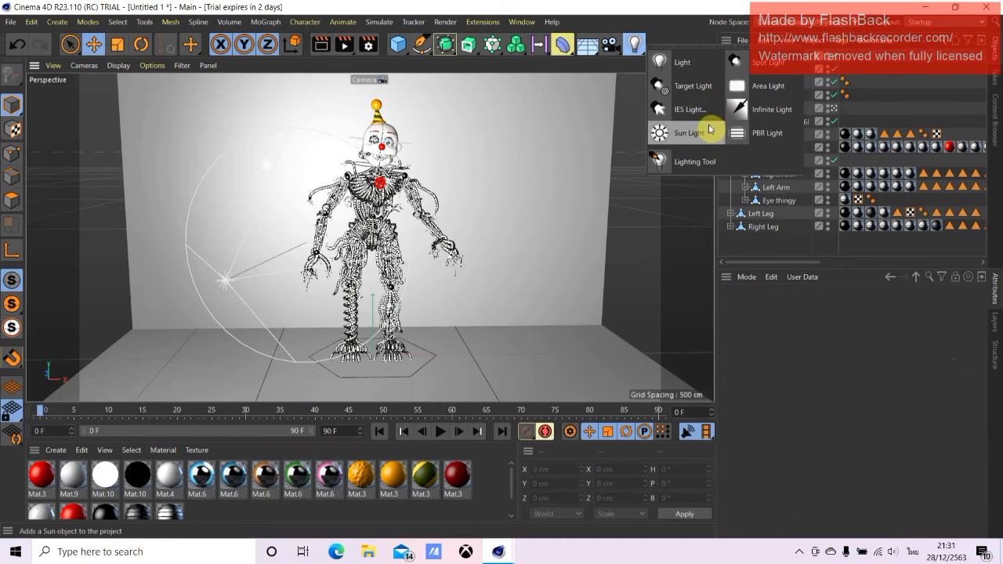
click(710, 135)
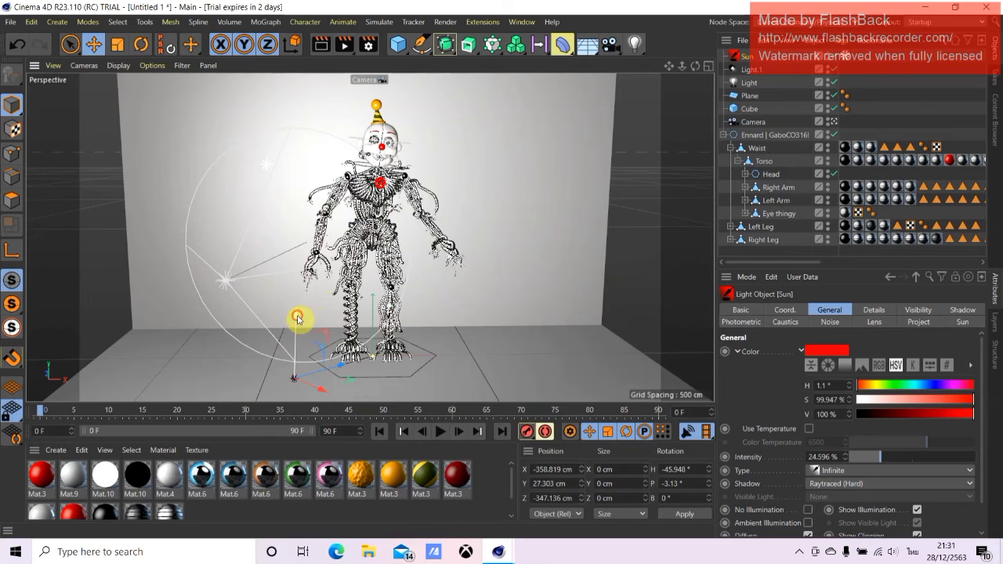
click(23, 49)
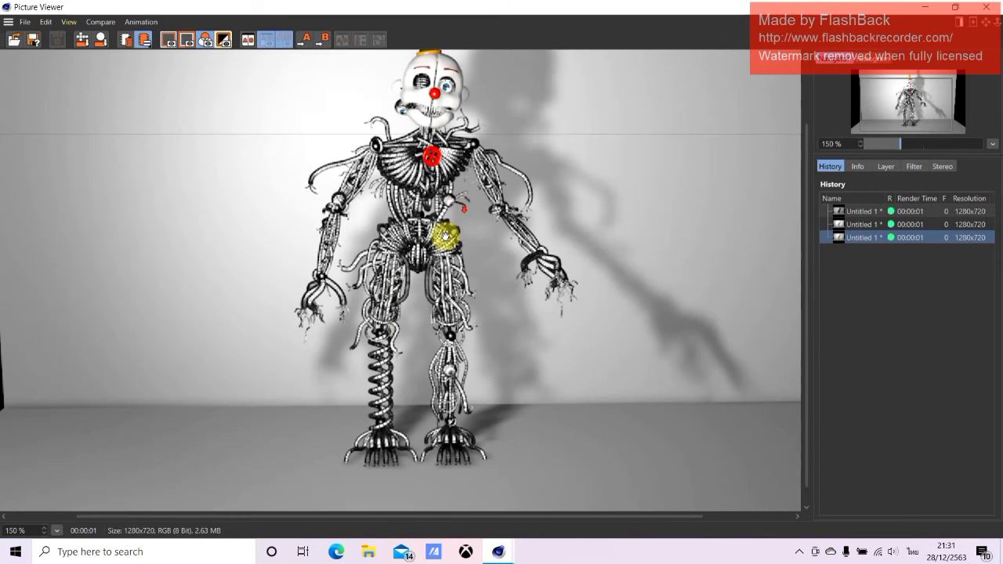
- Review the latest render in the Picture Viewer and close it
scroll(445, 235, down, 1)
scroll(475, 282, down, 1)
scroll(477, 262, down, 1)
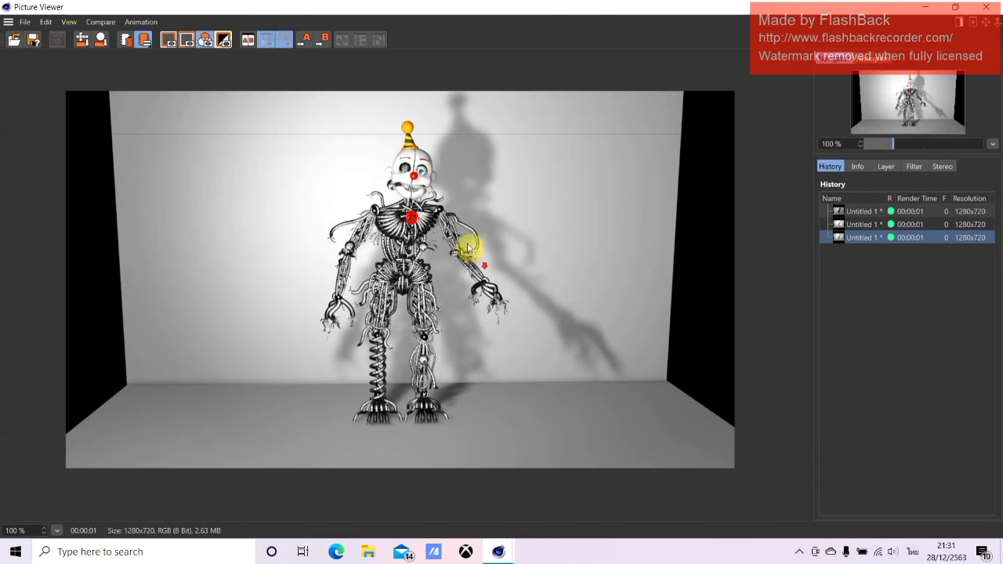
scroll(423, 229, up, 1)
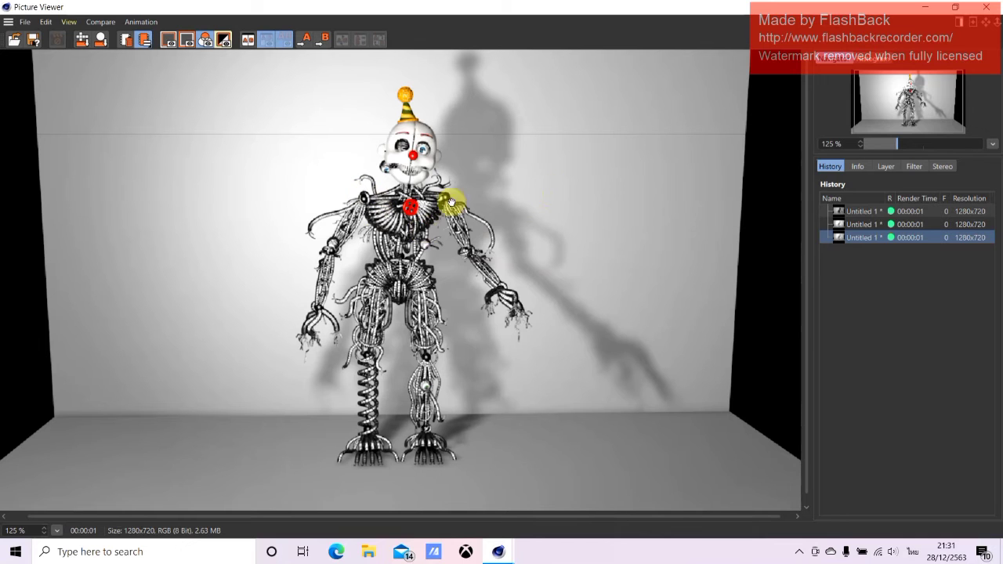
click(989, 6)
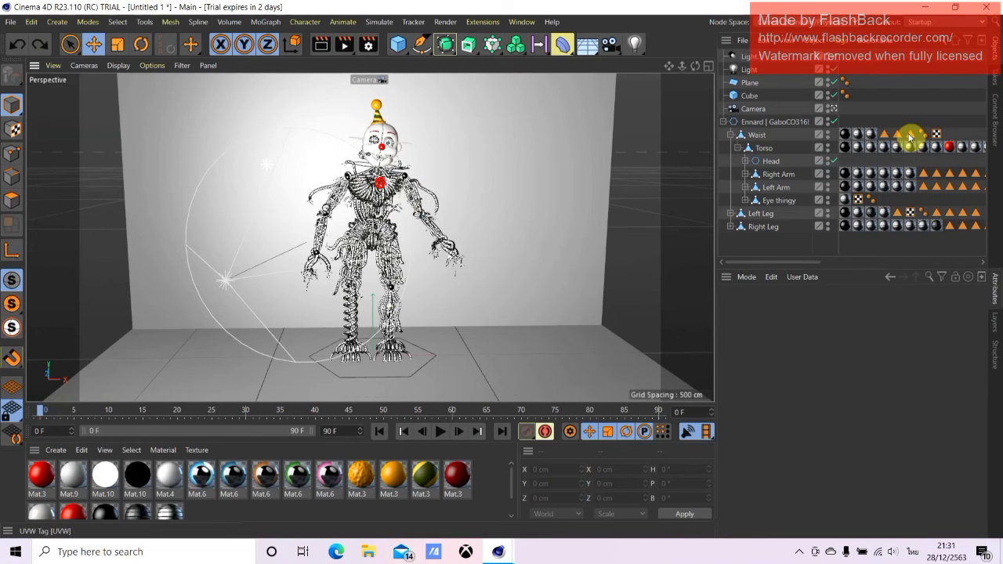
- Set the spot light's colour value to 73% and preview-render Ennard's shadow
click(231, 281)
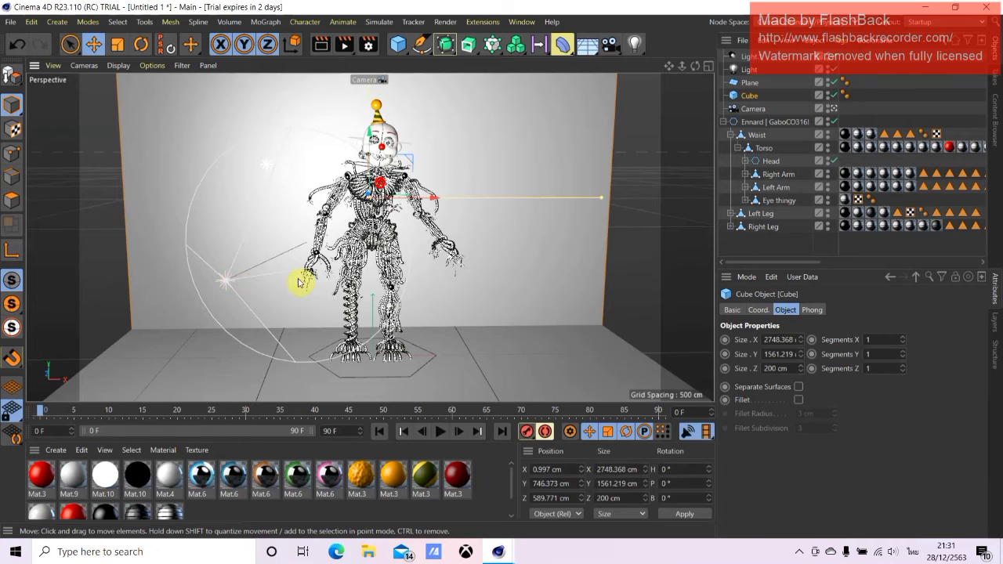
click(223, 283)
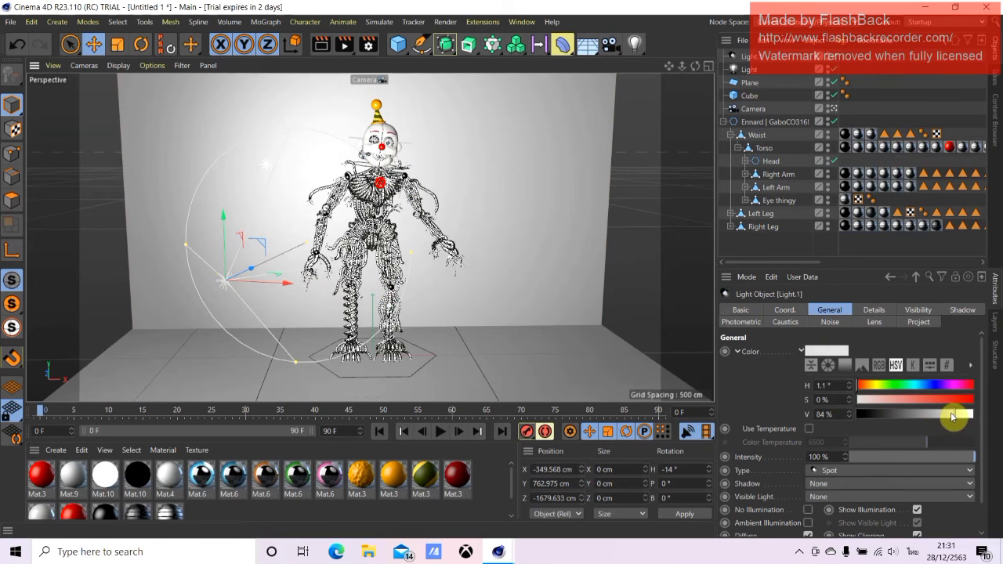
drag(941, 424, 943, 424)
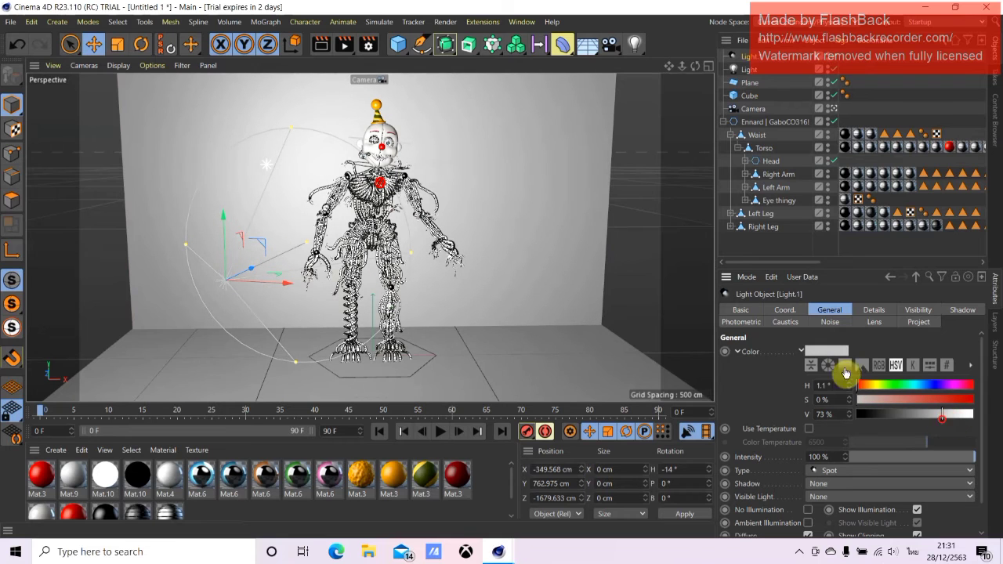
click(321, 45)
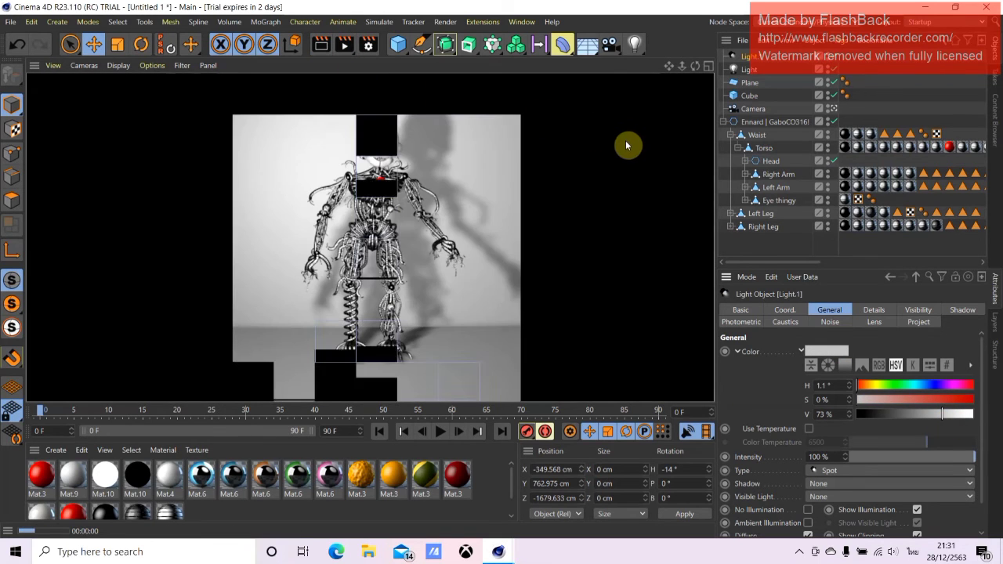
click(688, 155)
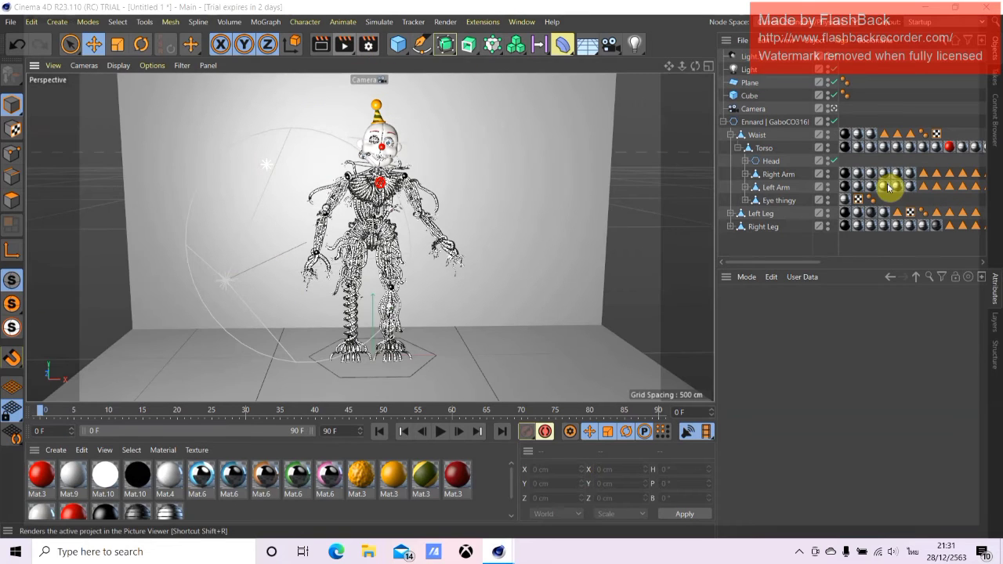
- Render a fourth image with Shift+R and compare its shadow with earlier History renders
key(shift+r)
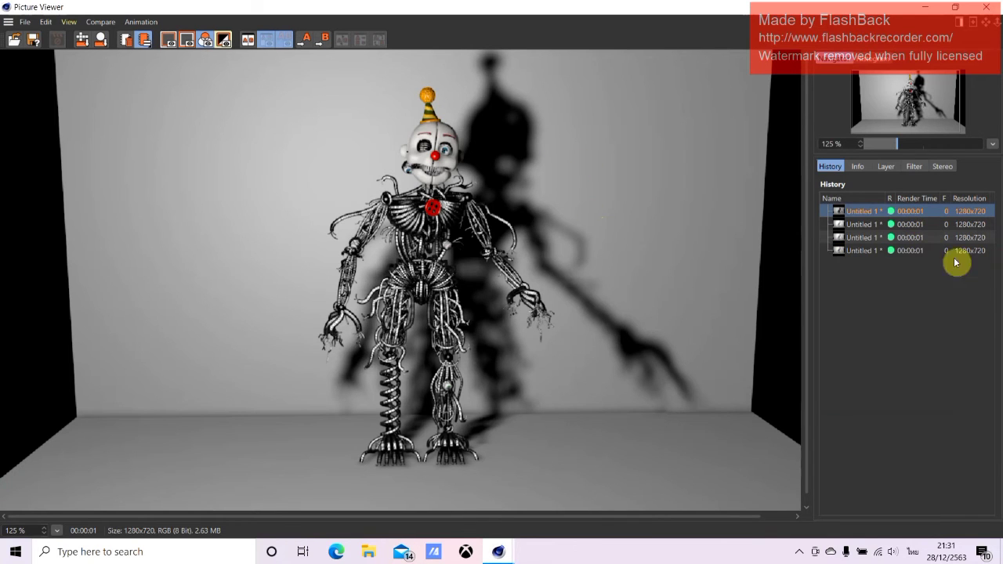
click(846, 225)
click(857, 209)
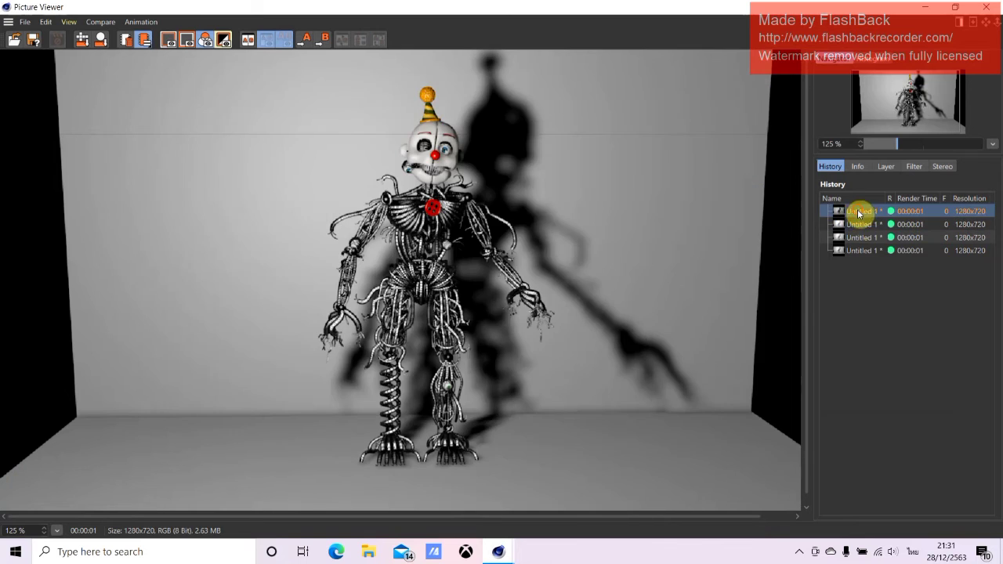
click(856, 222)
click(857, 212)
click(857, 223)
click(859, 215)
click(857, 223)
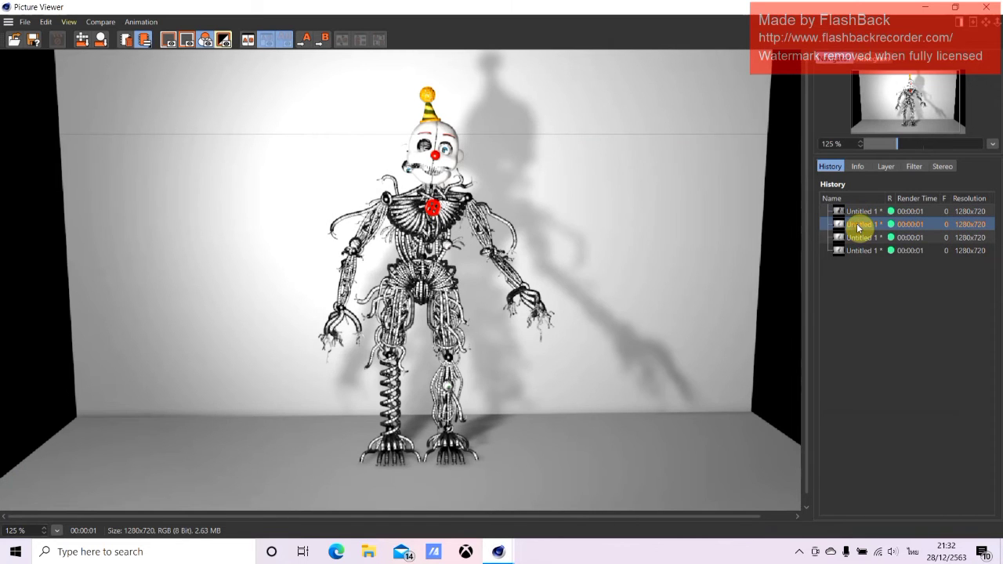
click(857, 236)
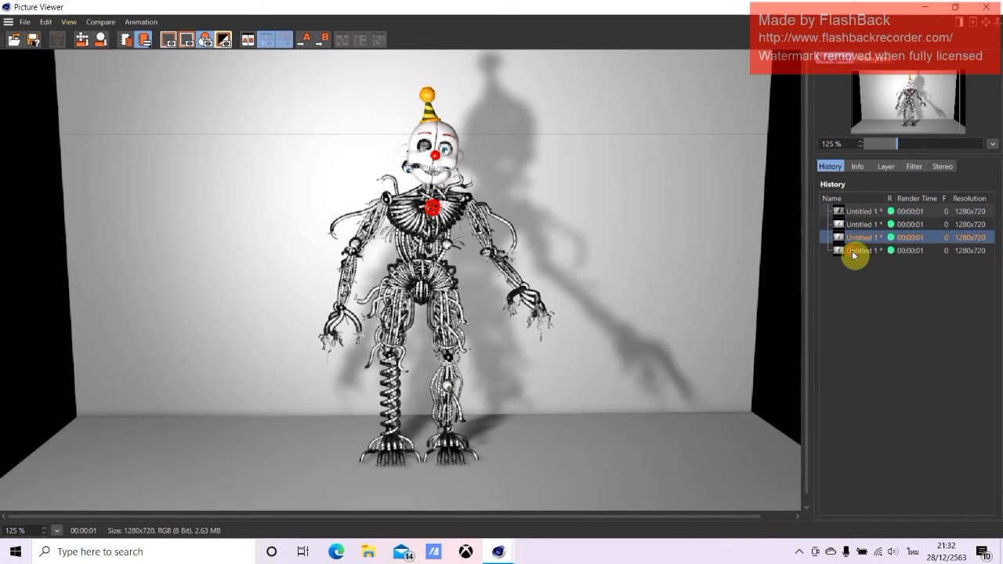
click(854, 252)
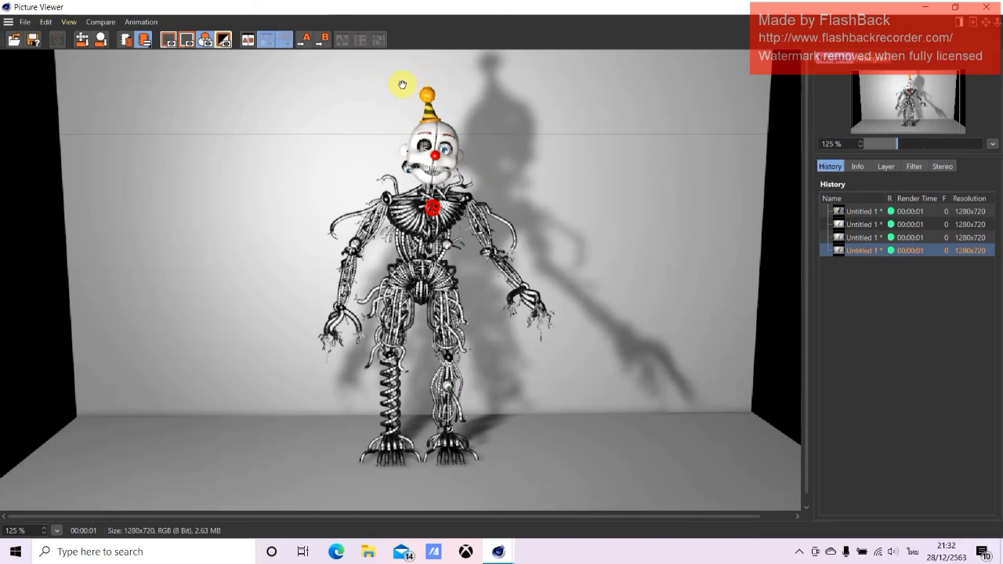
- Cancel an open-image dialog and close the Picture Viewer
click(81, 39)
click(486, 24)
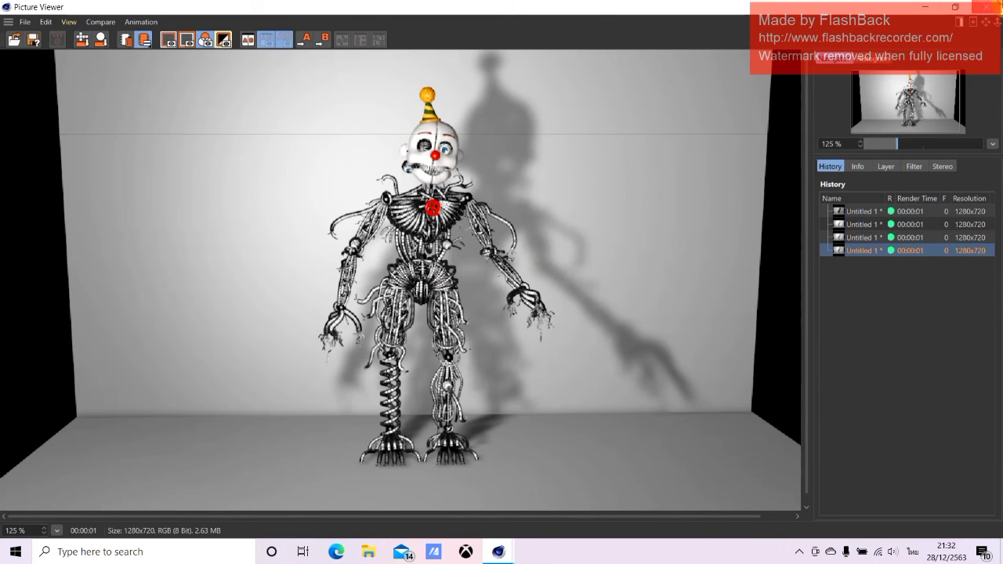
click(989, 7)
- Open the FT Freddy VFX project from the Downloads > C4D folder
click(11, 21)
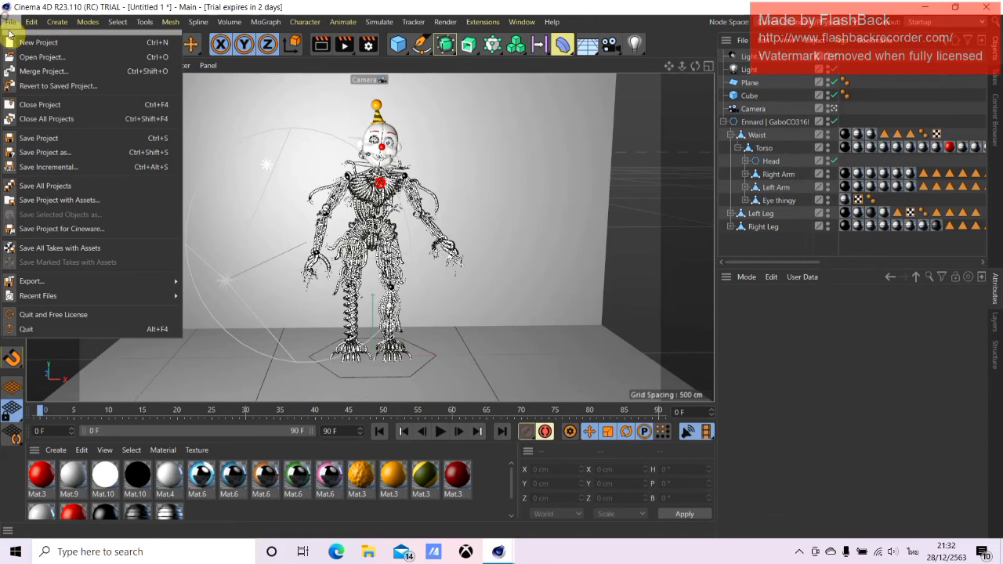
click(24, 66)
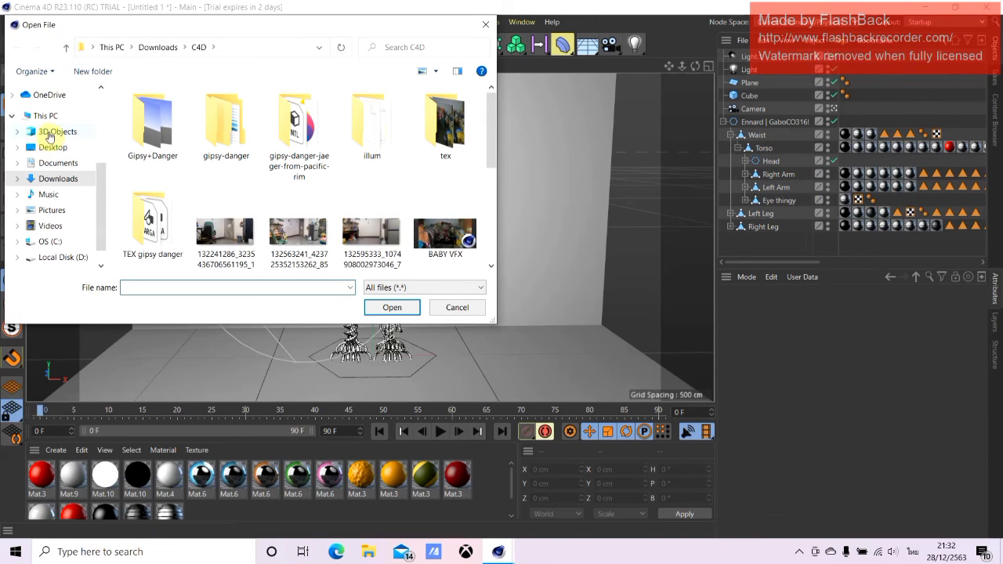
click(58, 179)
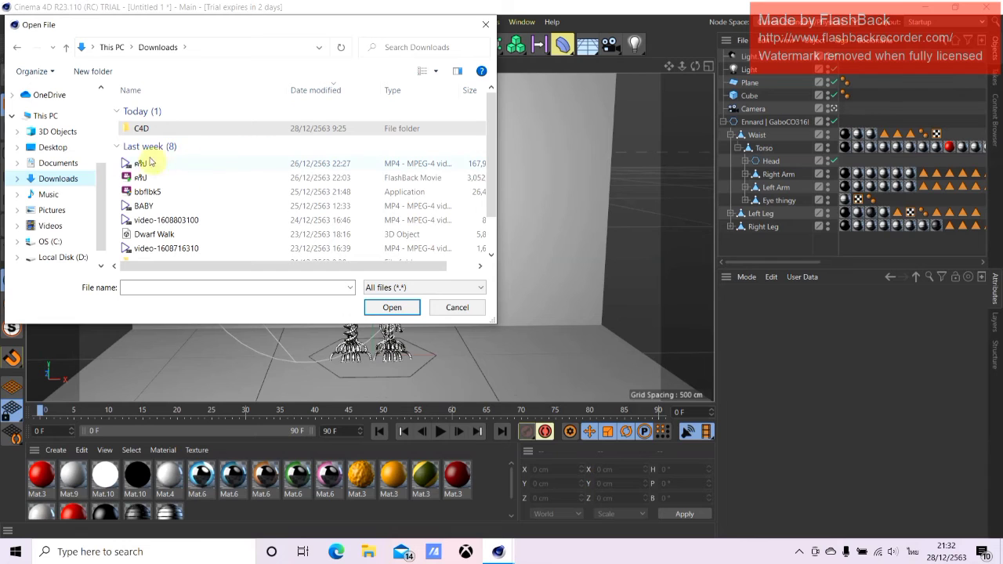
double_click(139, 129)
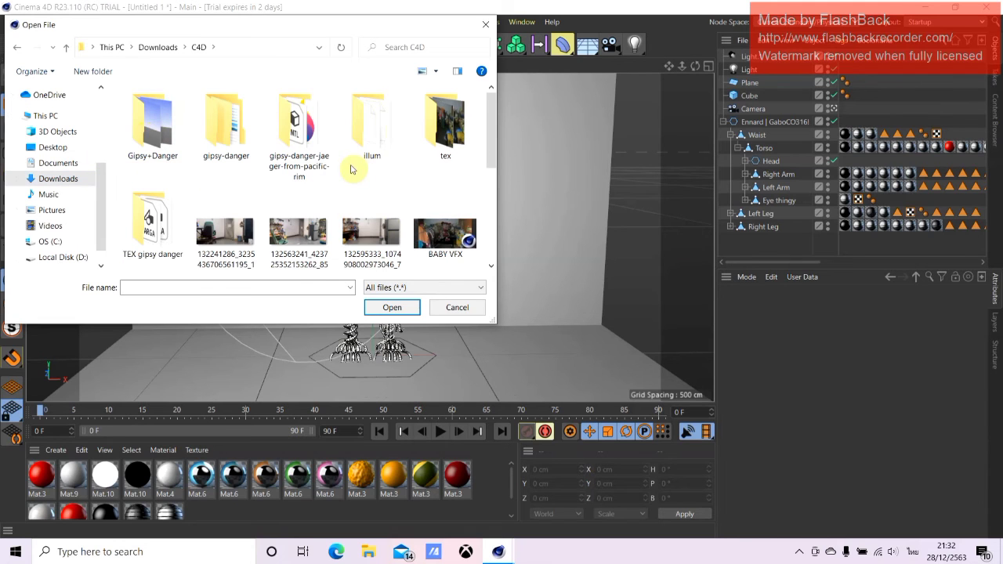
scroll(321, 180, down, 1)
scroll(348, 174, up, 1)
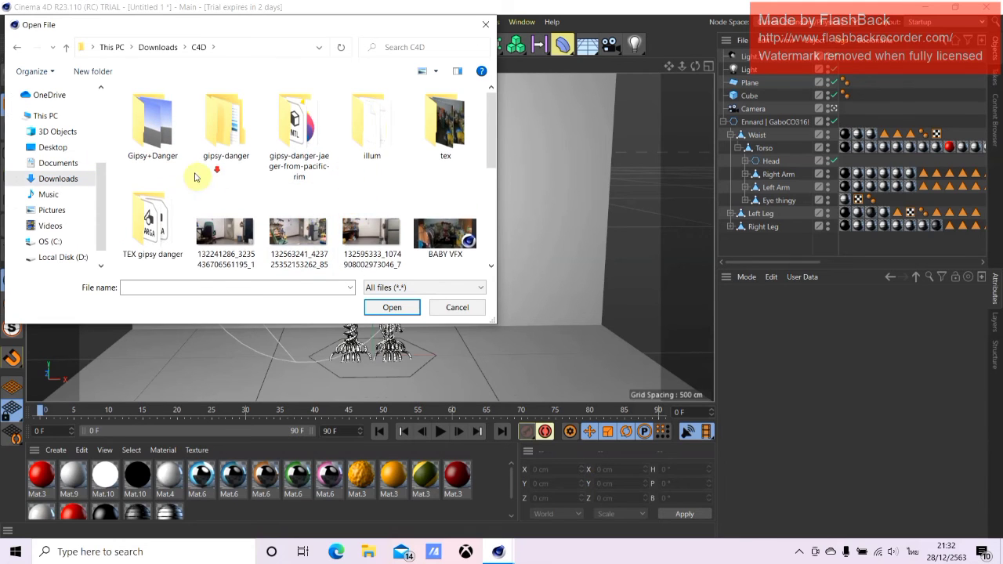
scroll(195, 177, down, 2)
scroll(369, 175, down, 2)
click(365, 139)
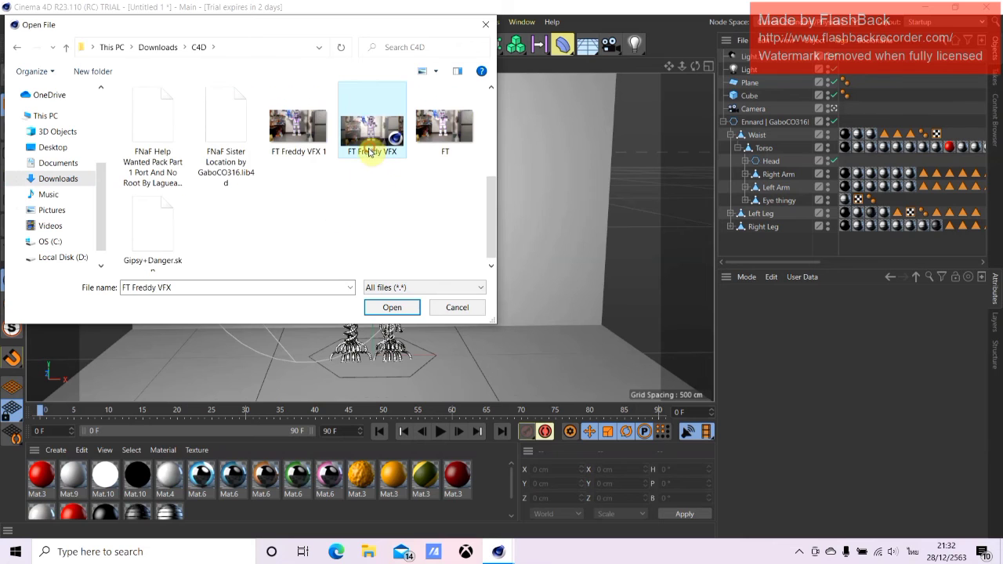
click(391, 308)
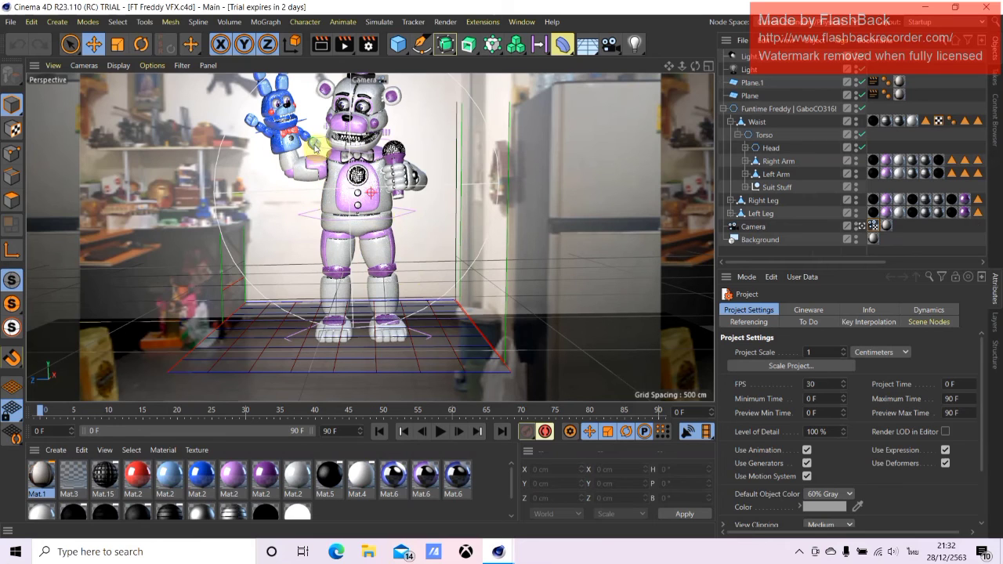
- Preview-render the Freddy scene in the viewport, then render the final frame to the Picture Viewer
click(322, 47)
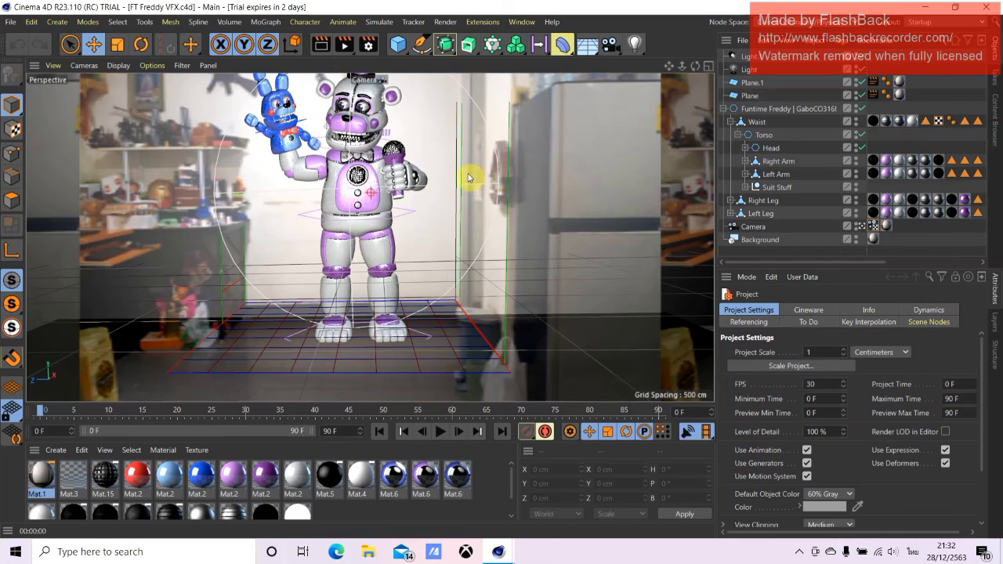
click(345, 44)
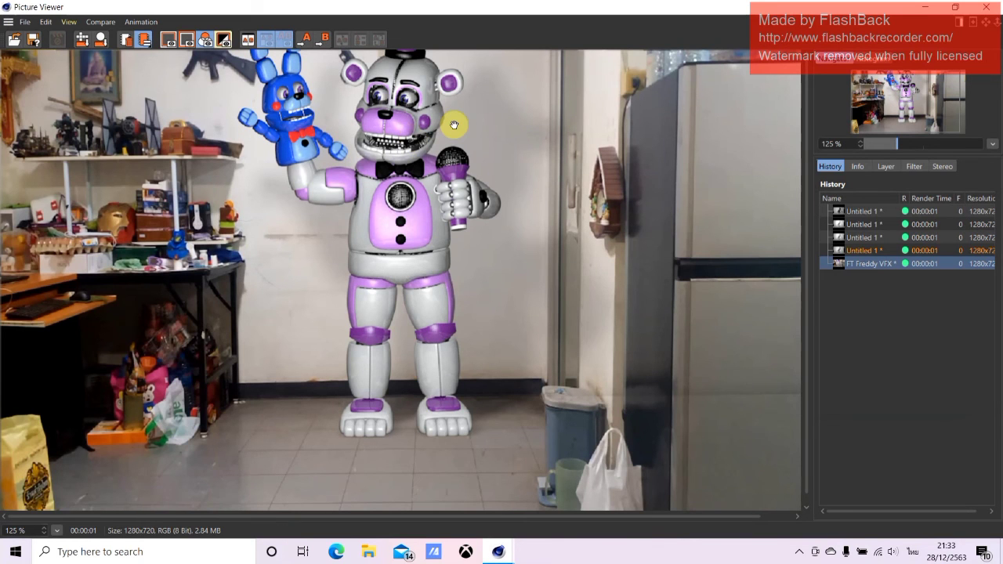
scroll(453, 126, up, 1)
scroll(461, 146, up, 1)
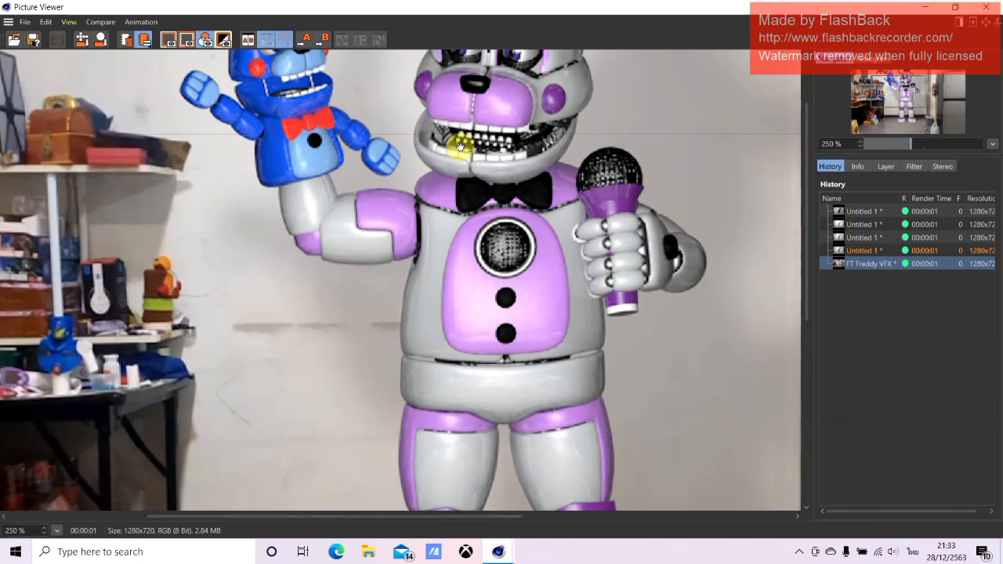
scroll(466, 146, up, 1)
- Pan the zoomed render from Freddy's head and Bonnie's face down to his legs and knees
mouse_move(398, 213)
mouse_down()
mouse_move(510, 327)
mouse_move(769, 105)
mouse_move(728, 83)
mouse_move(745, 99)
mouse_move(624, 185)
mouse_move(477, 45)
mouse_up()
drag(481, 165, 481, 79)
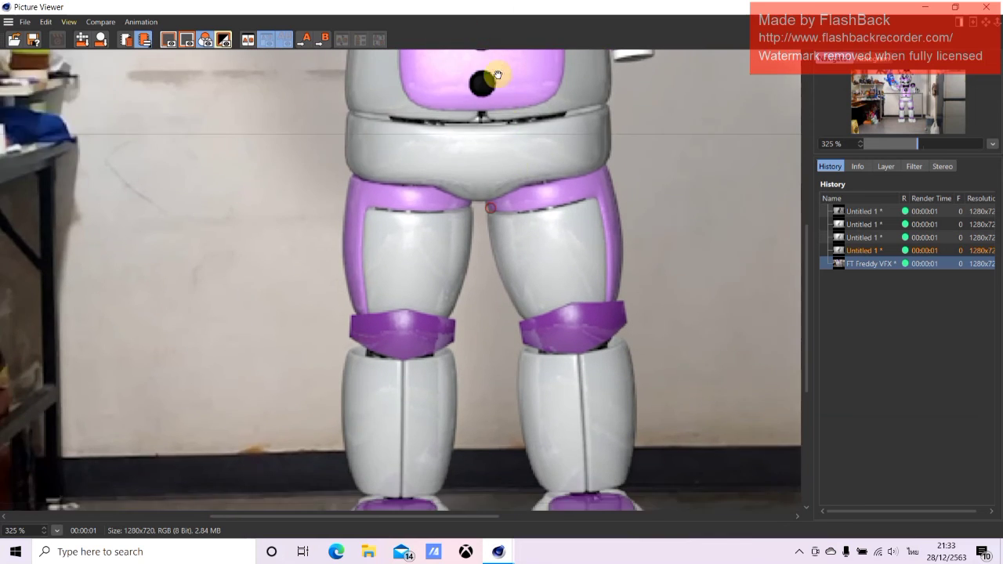
drag(582, 396, 583, 271)
drag(573, 314, 564, 276)
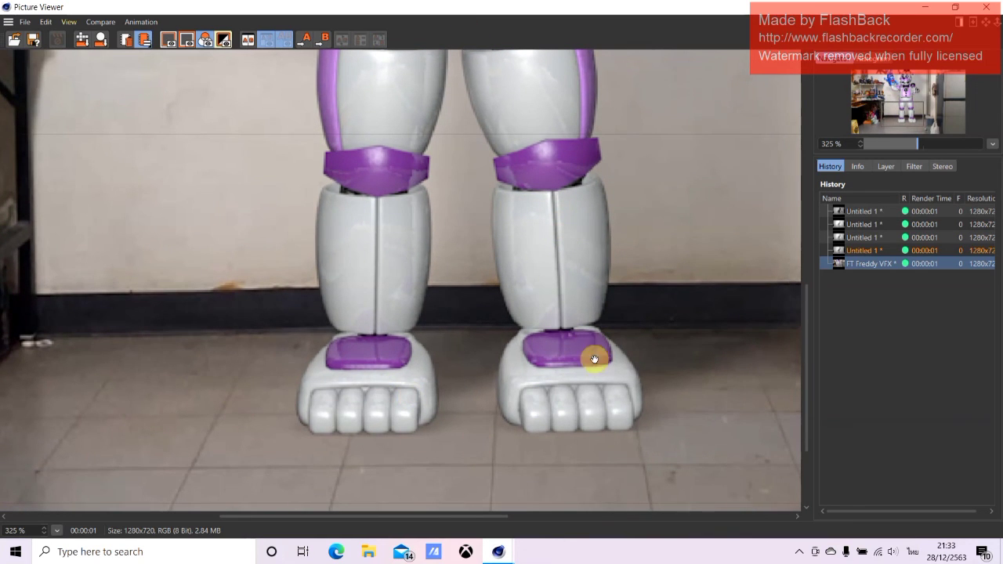
drag(593, 353, 512, 287)
- Zoom back out and show the FT Freddy VFX history entry at 100%
scroll(512, 287, up, 3)
scroll(464, 184, up, 2)
scroll(425, 162, up, 4)
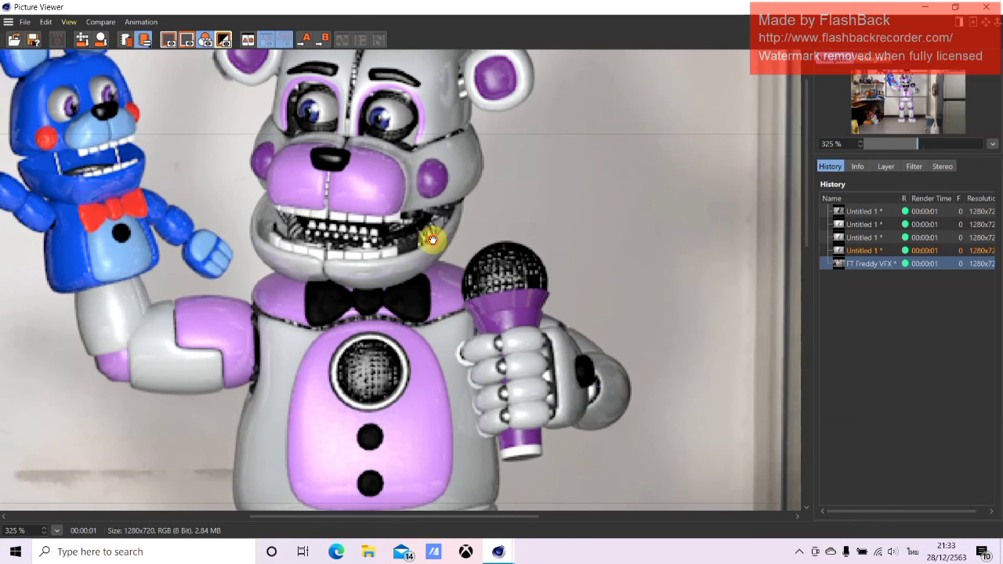
scroll(432, 240, down, 1)
scroll(441, 329, down, 1)
scroll(488, 340, down, 1)
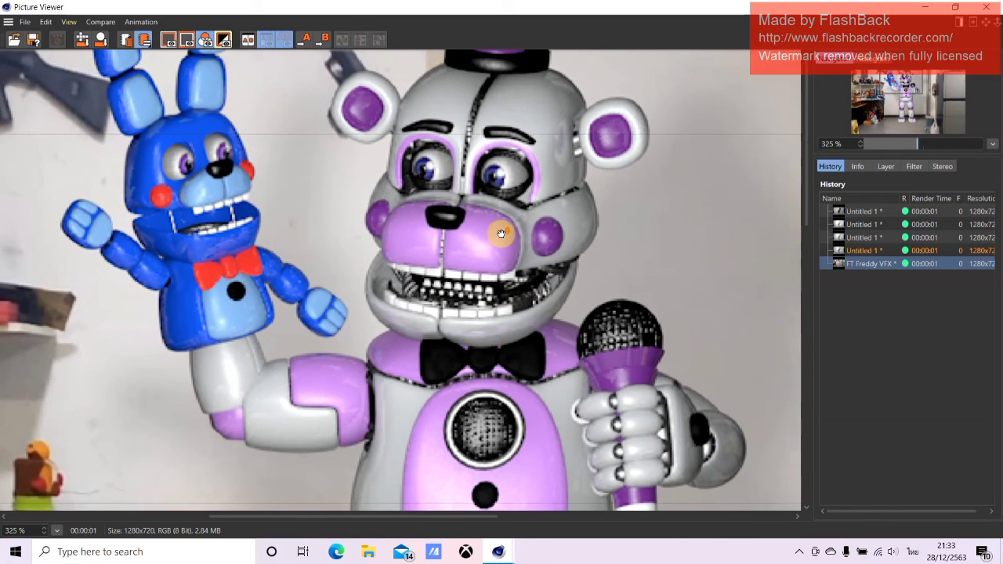
scroll(501, 234, down, 1)
scroll(501, 234, down, 1)
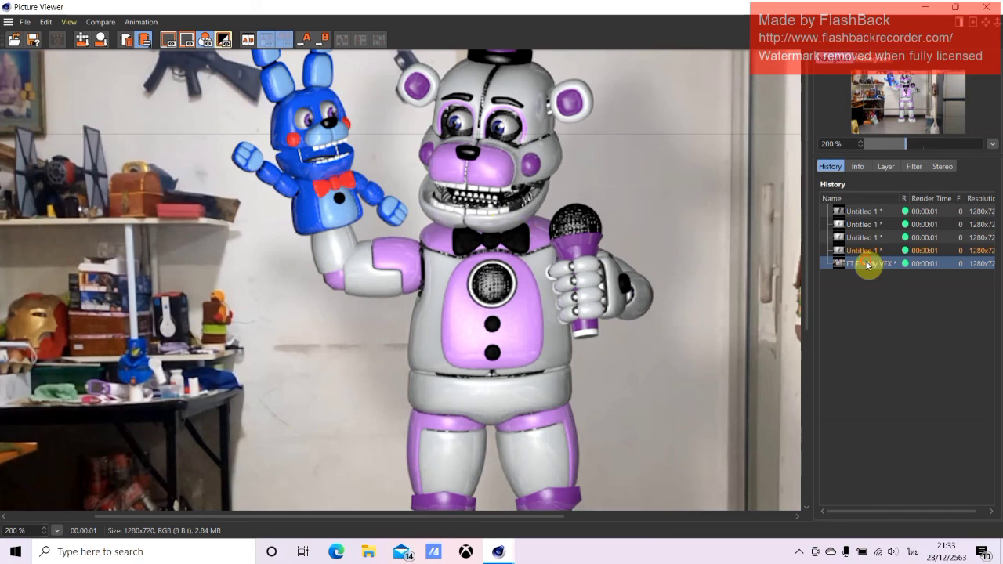
click(868, 264)
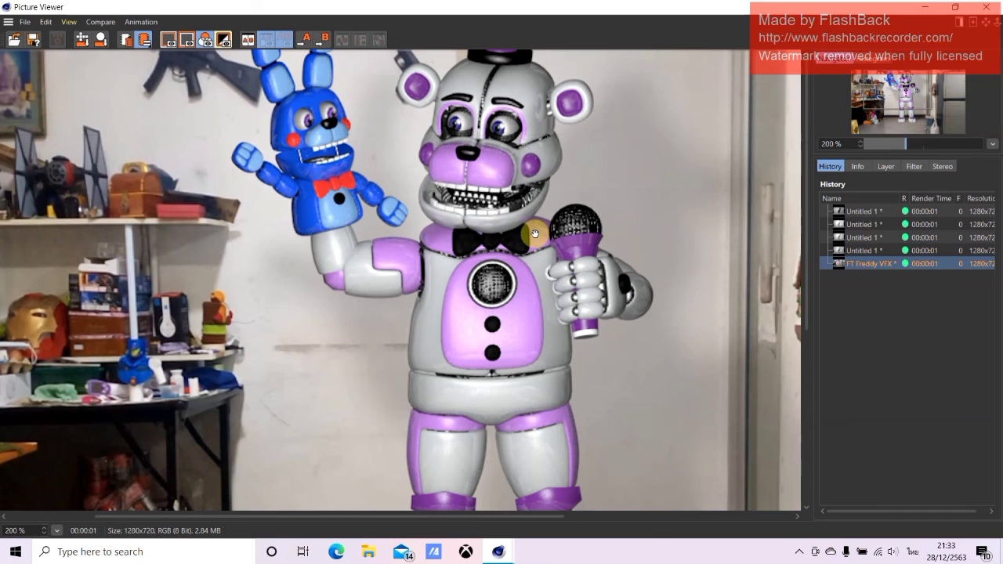
scroll(541, 232, down, 4)
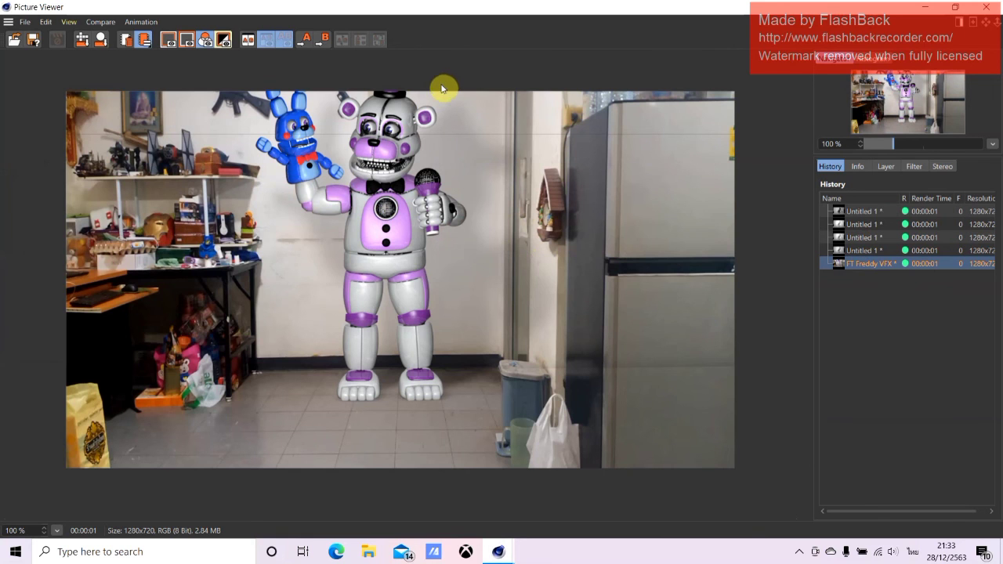
- Close the Picture Viewer to return to the FT Freddy VFX scene in the editor
click(986, 6)
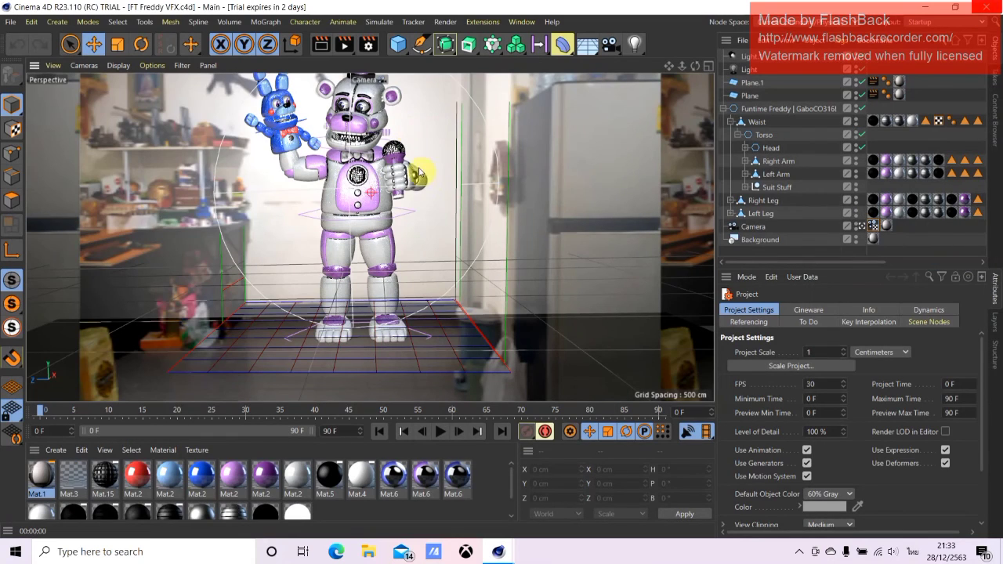